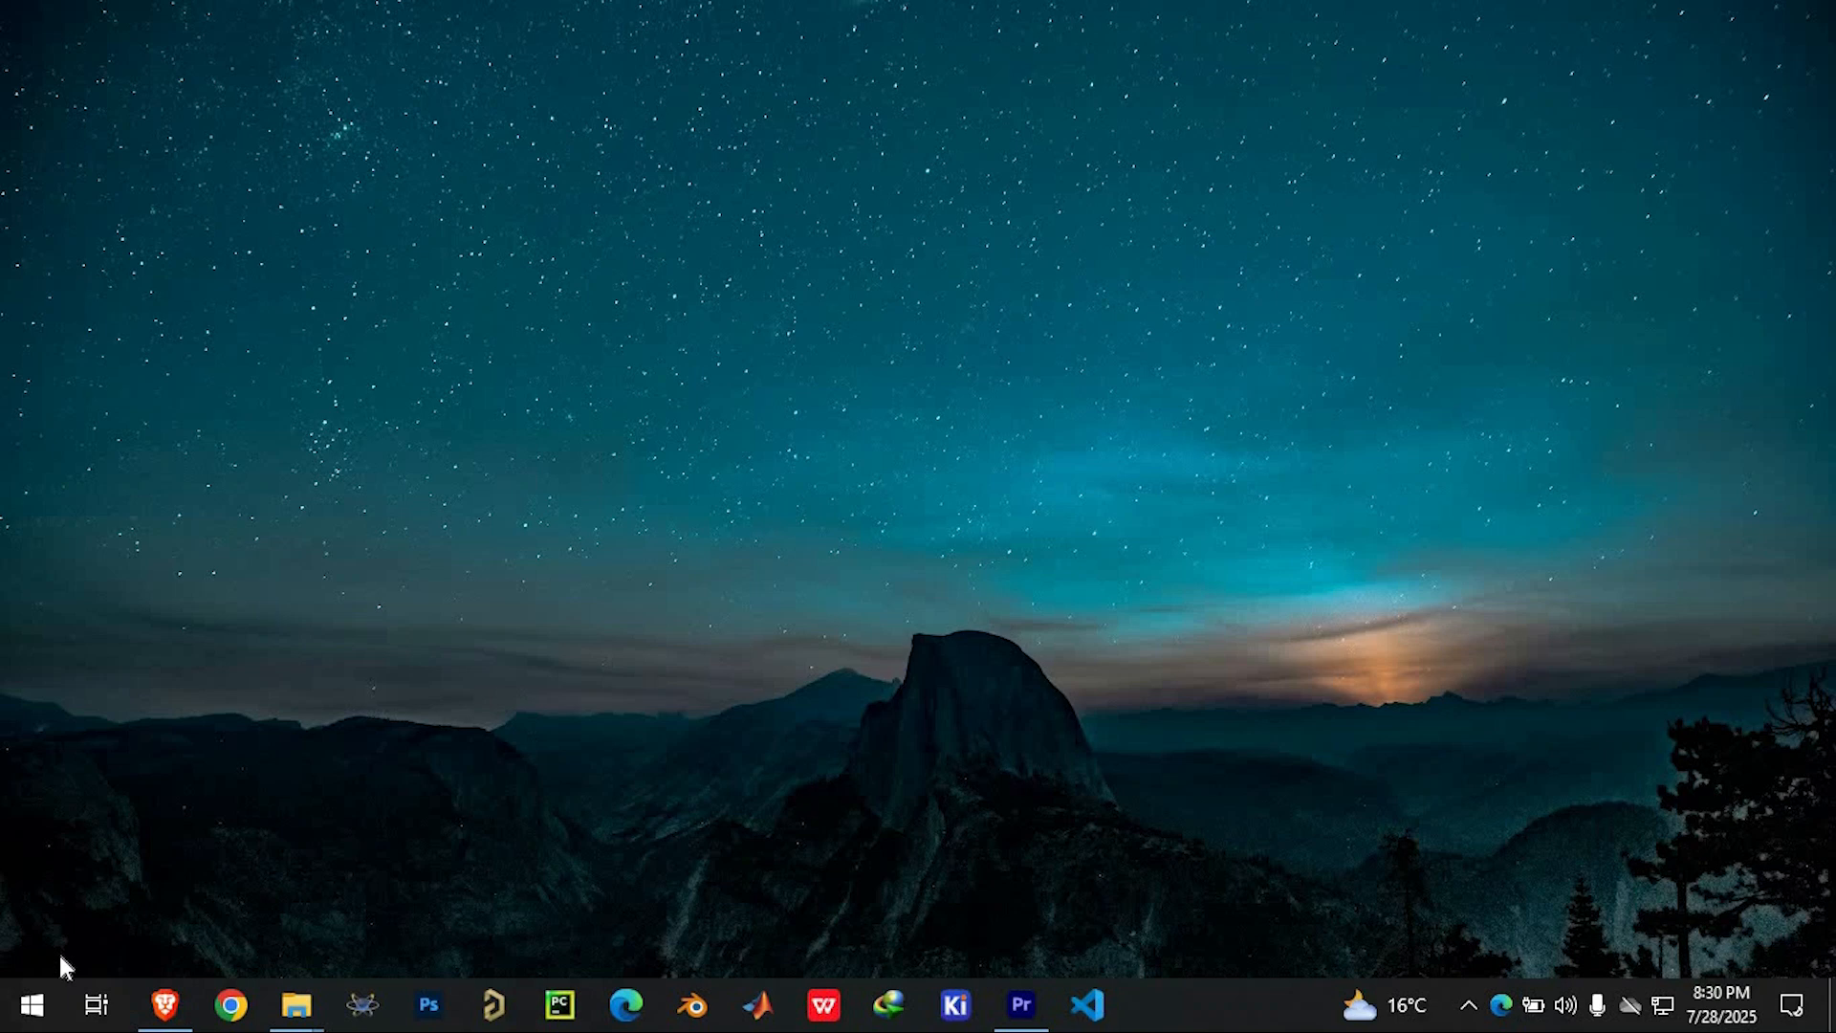
# - Switch to Adobe Premiere Pro and bring up the transcript view for the open sequence
pyautogui.click(1033, 1002)
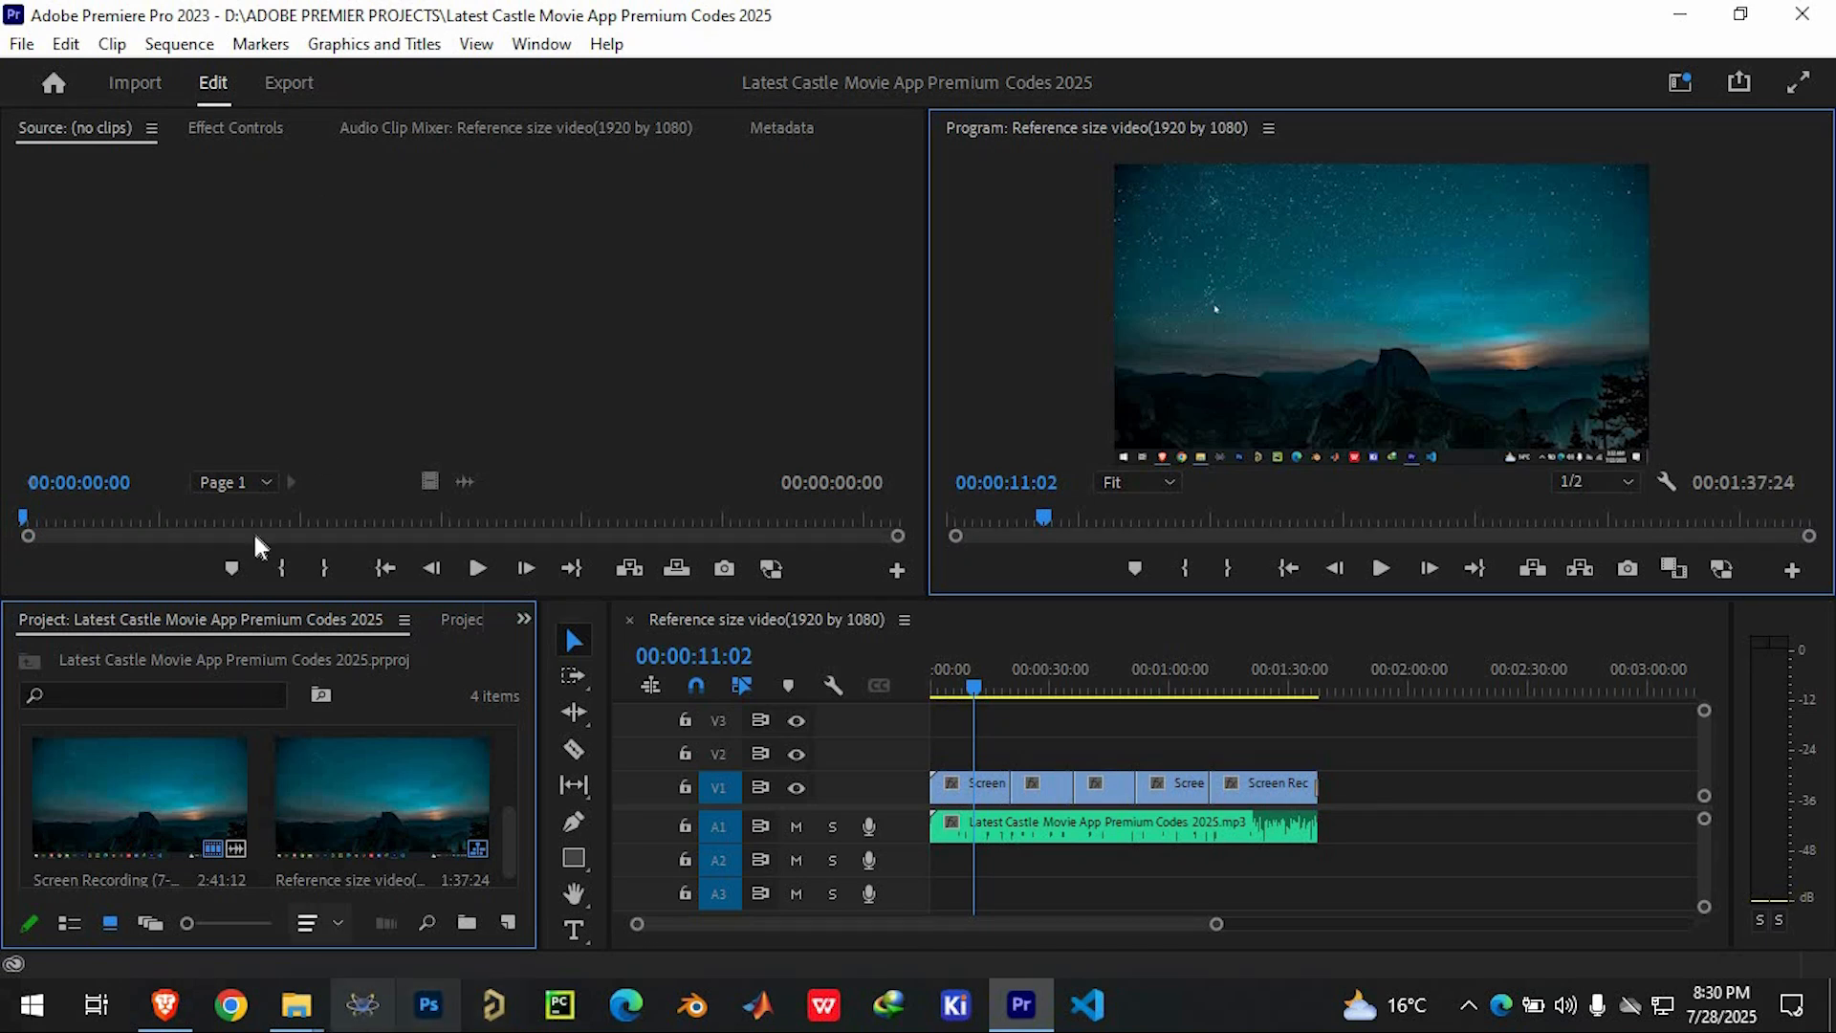
pyautogui.click(530, 44)
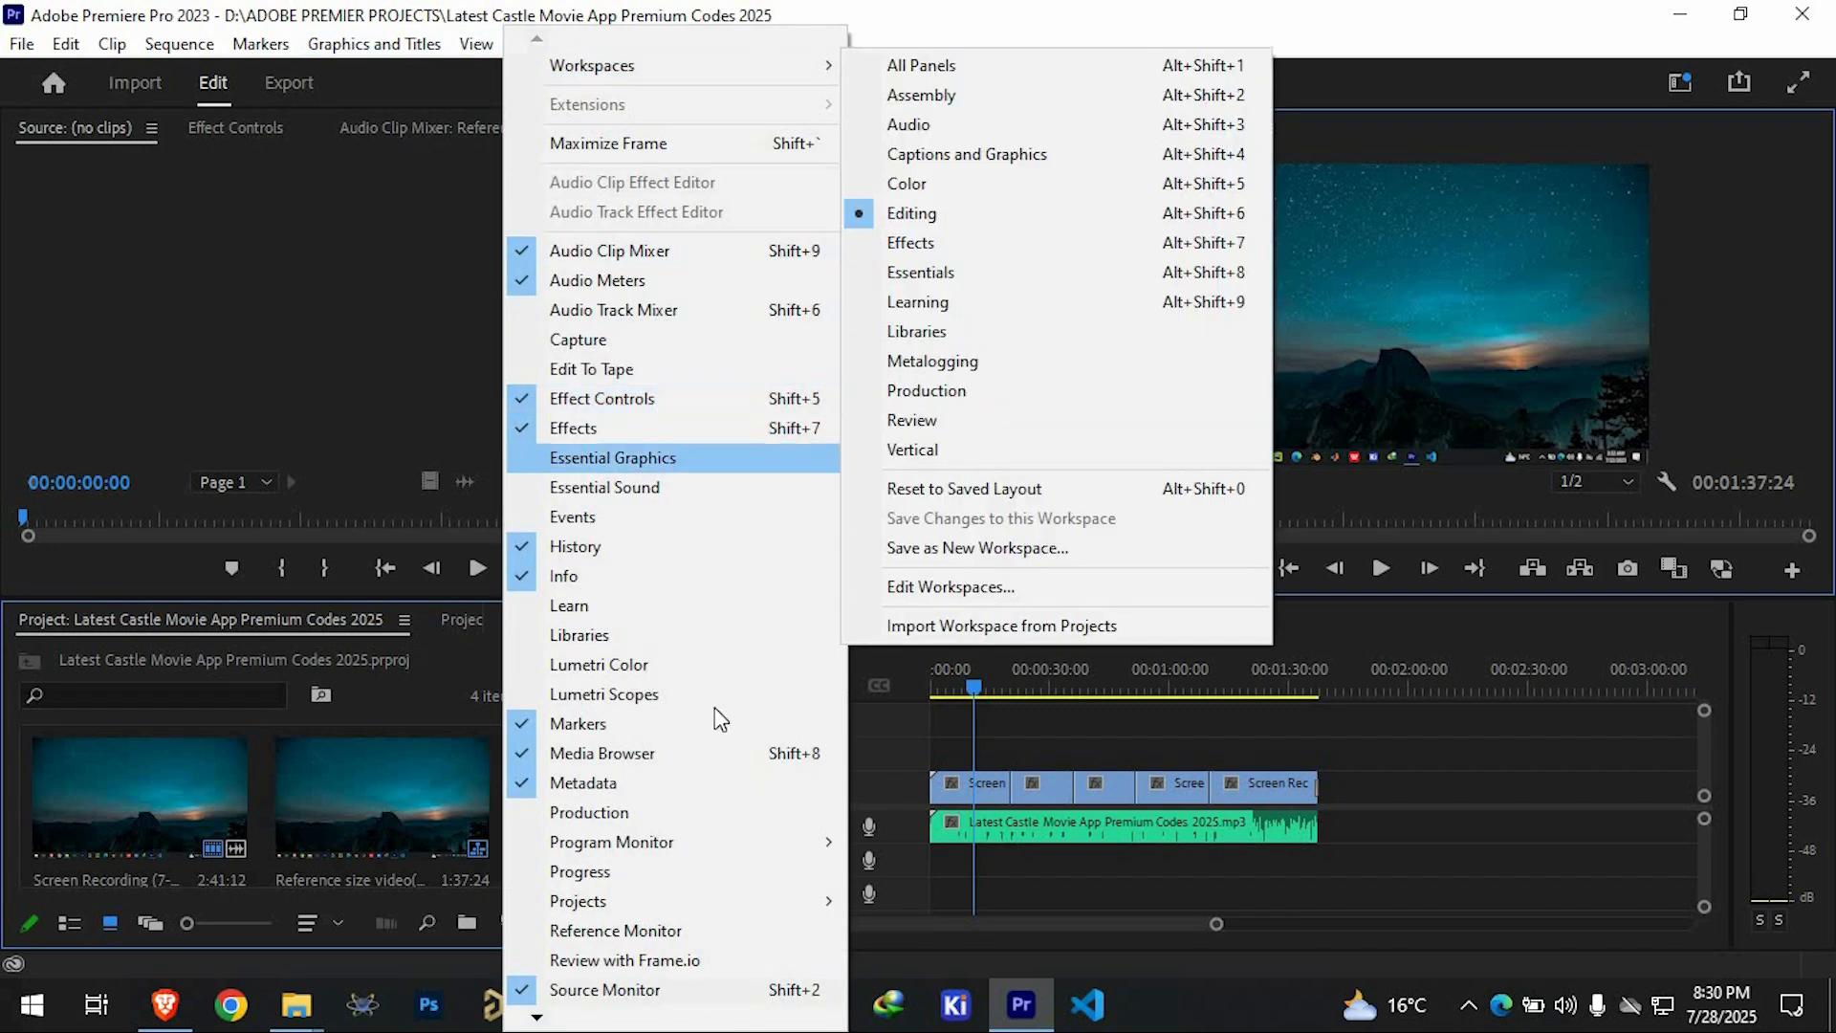
pyautogui.moveTo(563, 1017)
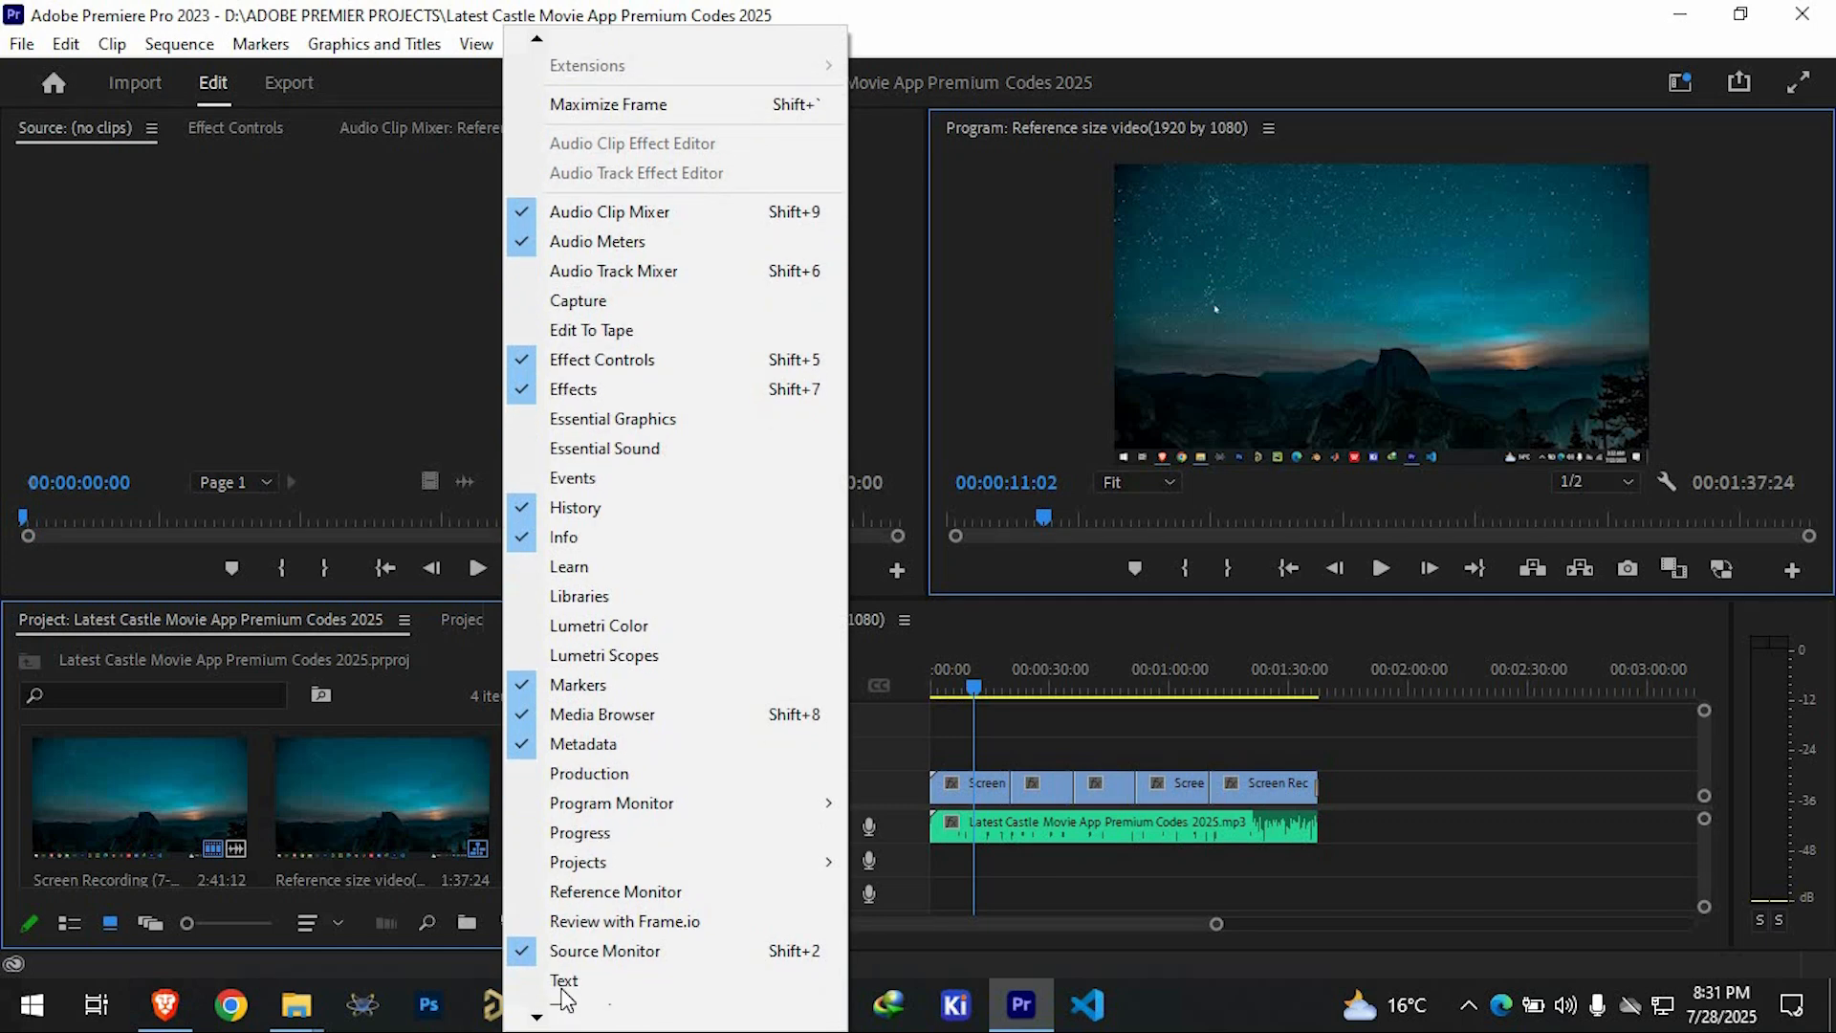
pyautogui.click(565, 872)
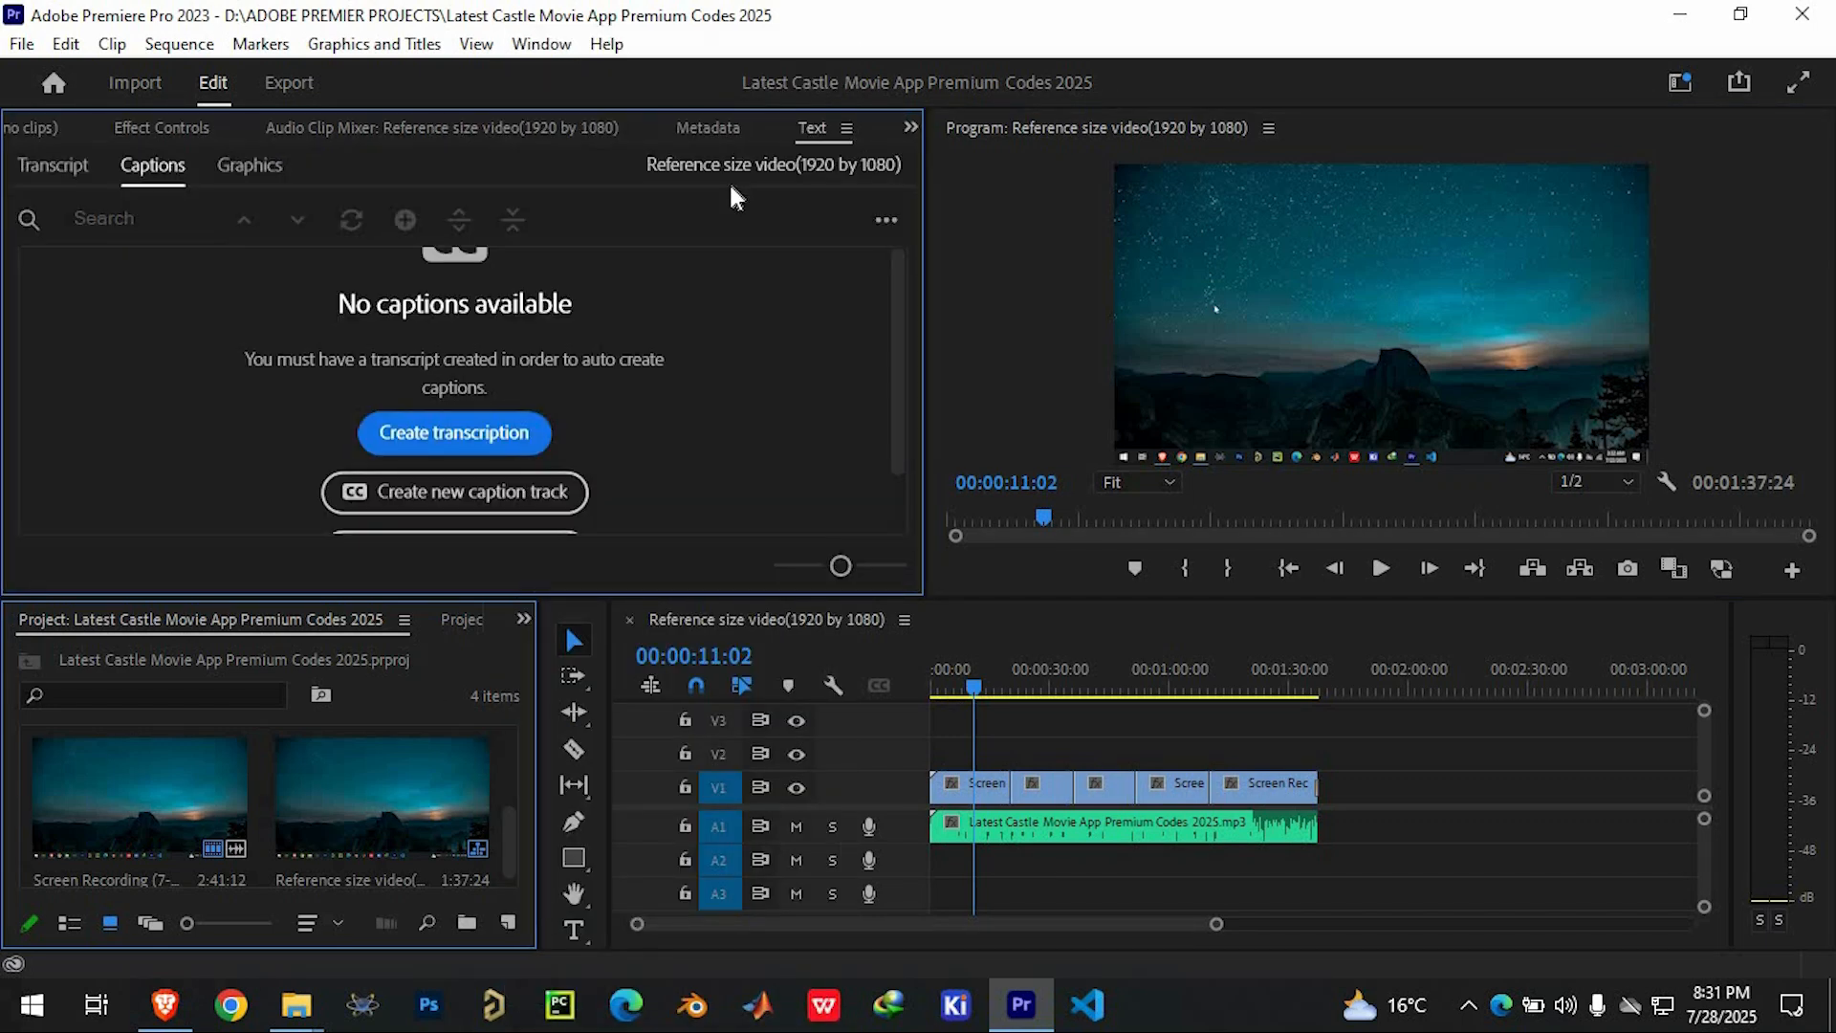
pyautogui.click(63, 169)
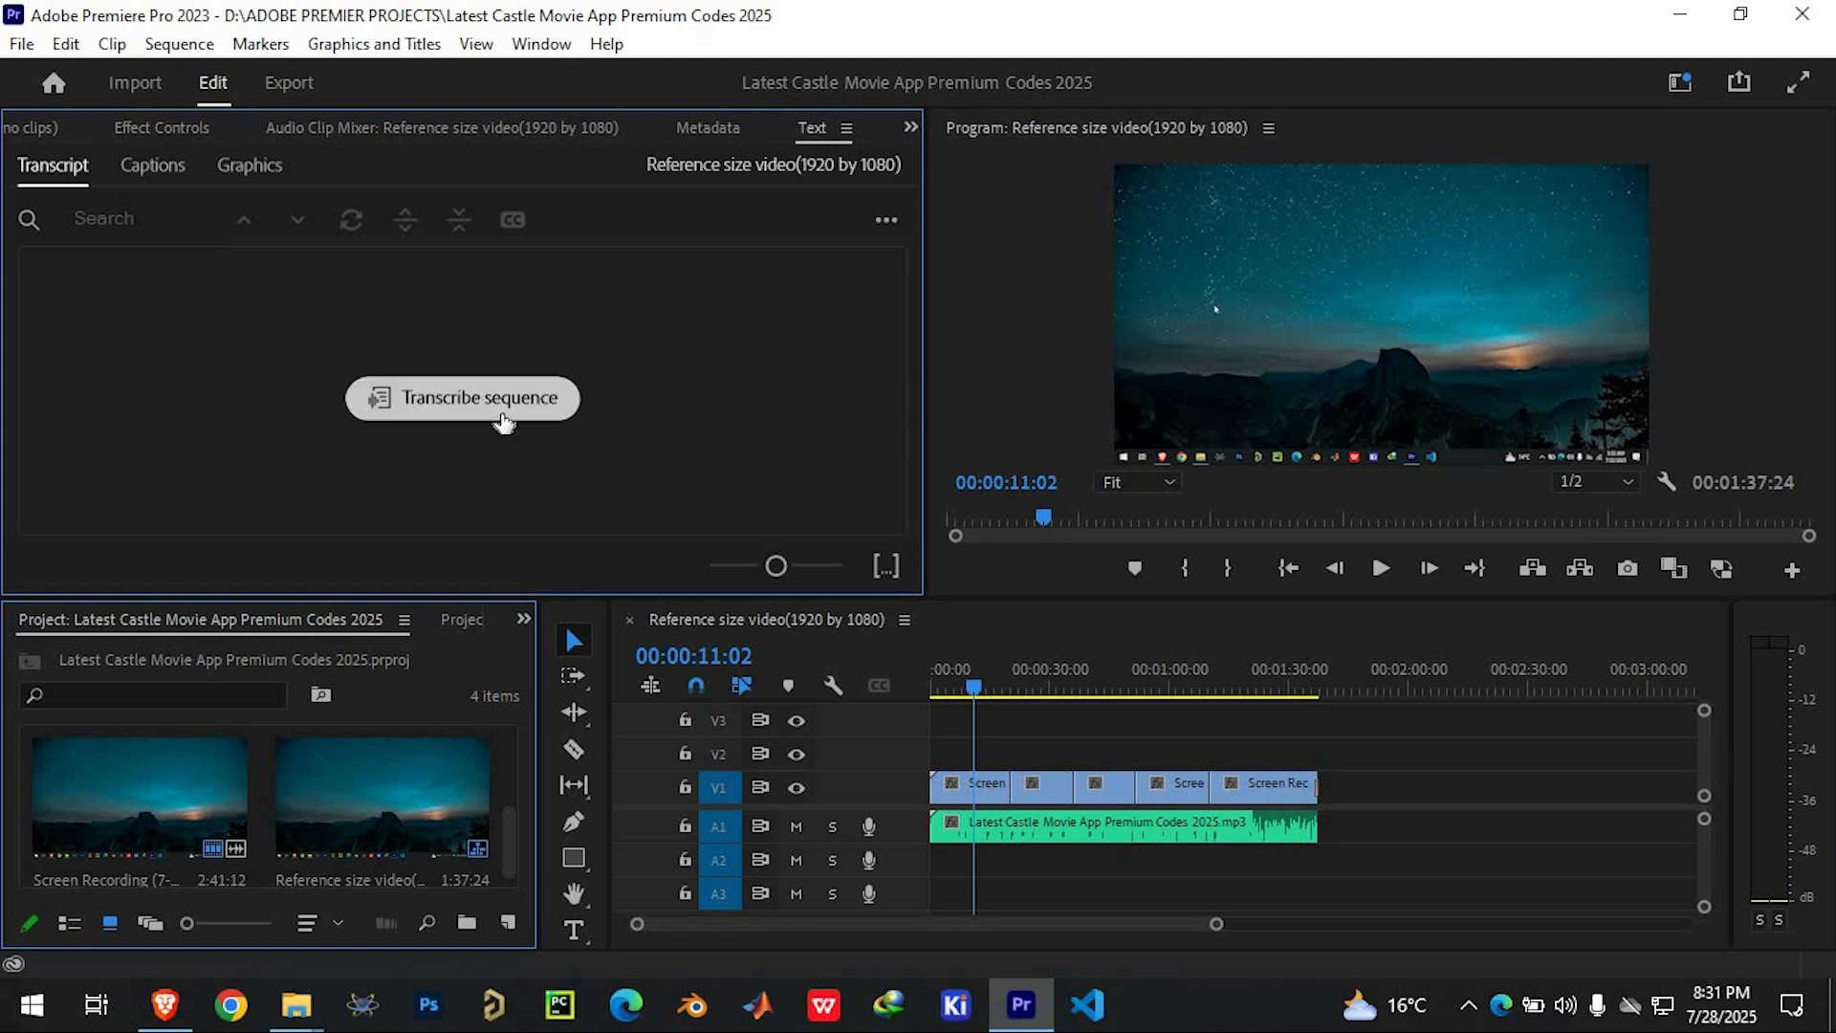
# - Transcribe the sequence in English with separate speakers, analysing only the Audio 1 track
pyautogui.click(1076, 828)
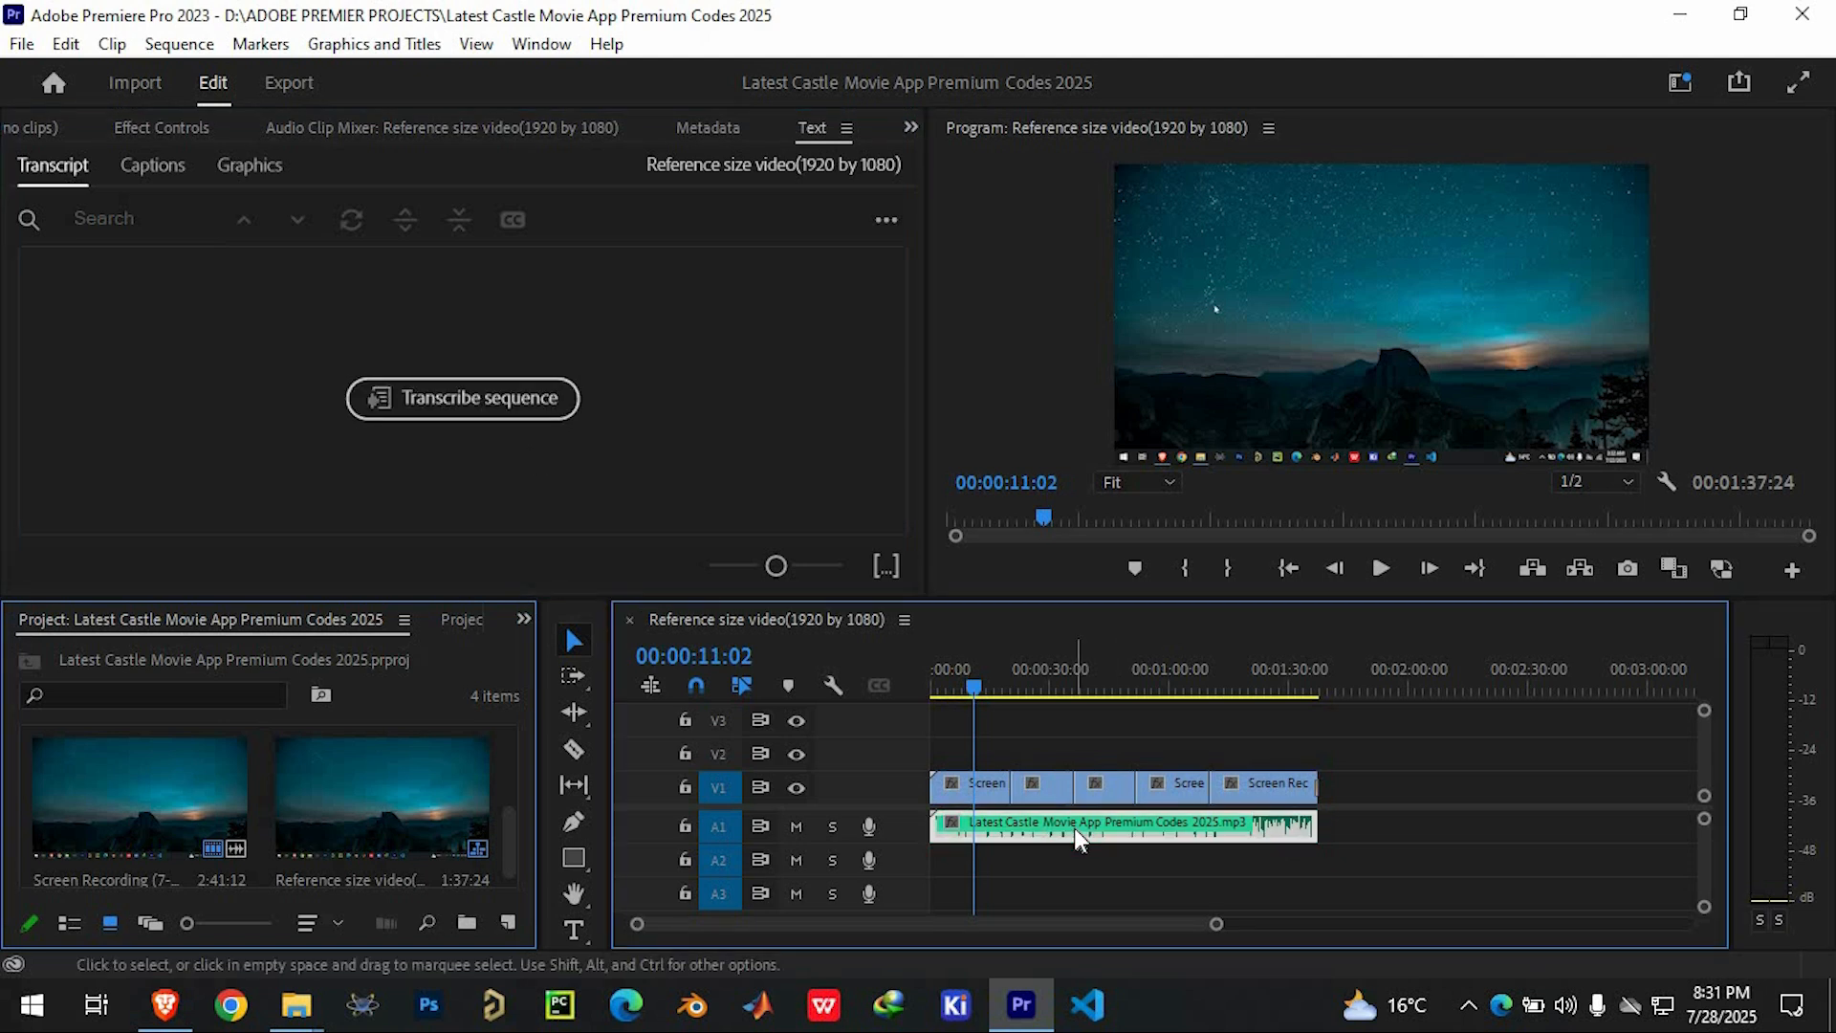
pyautogui.click(480, 409)
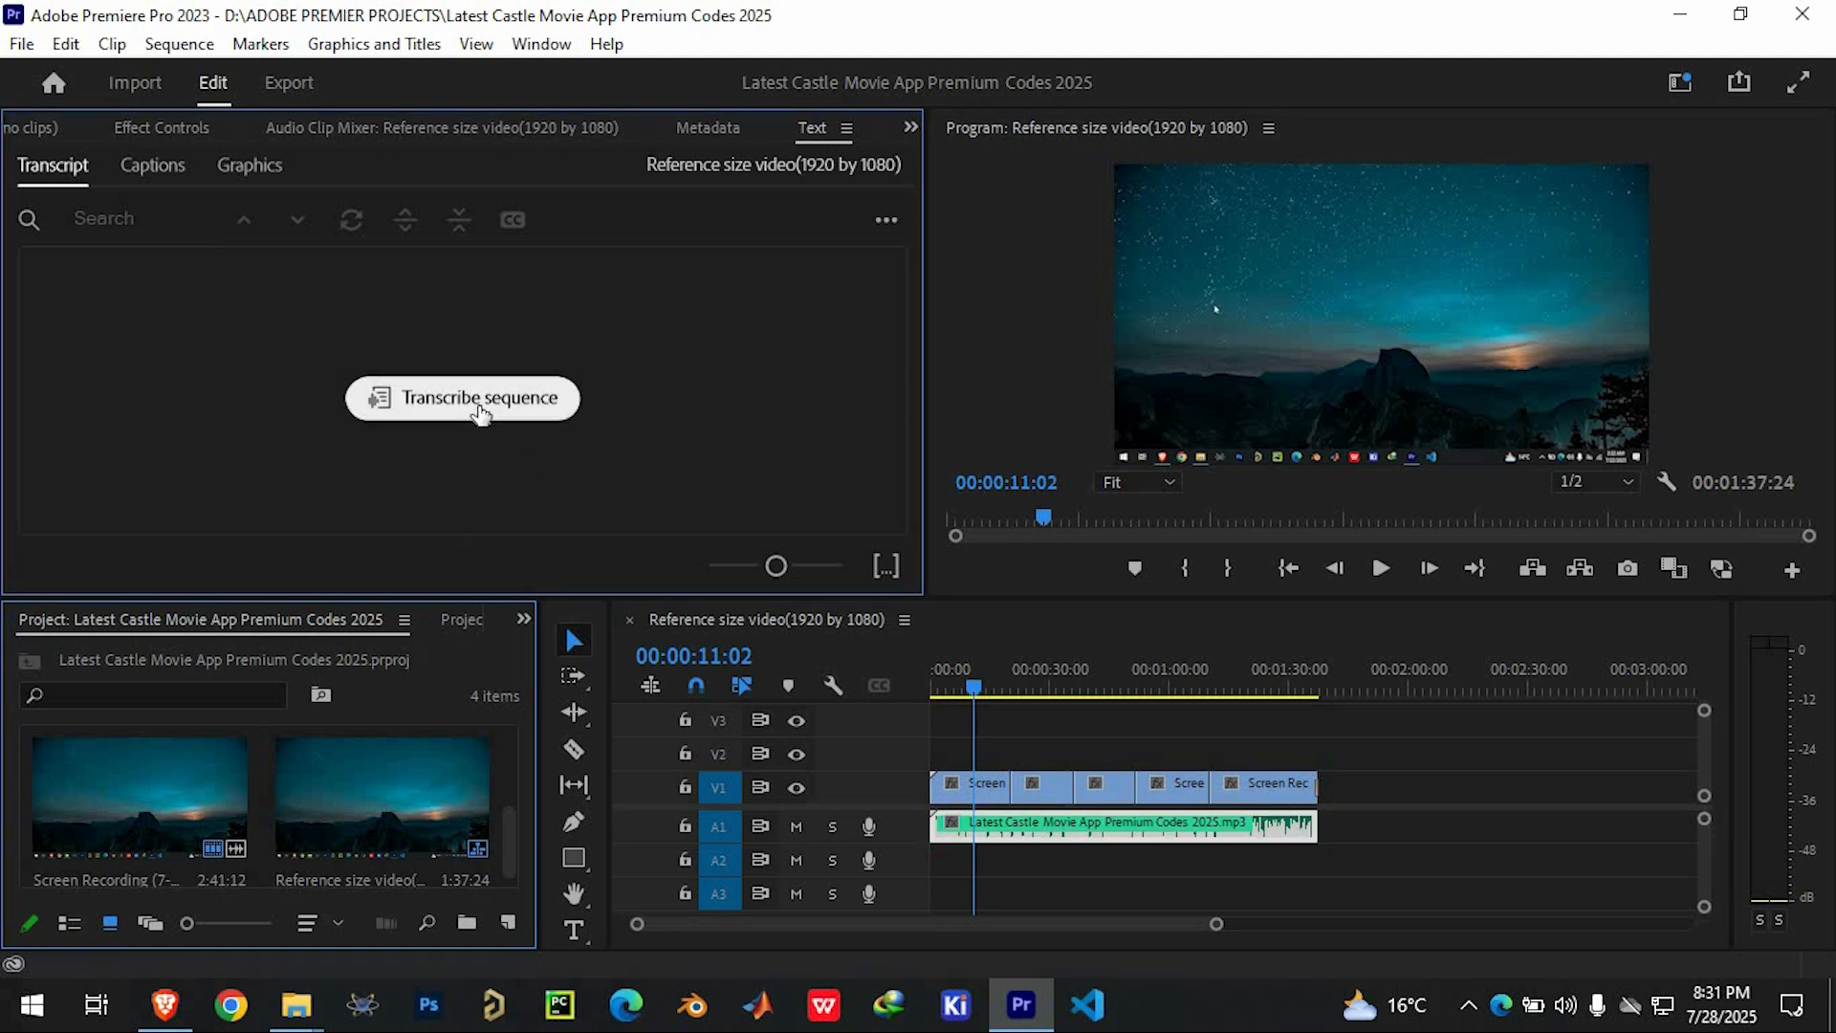
pyautogui.click(490, 407)
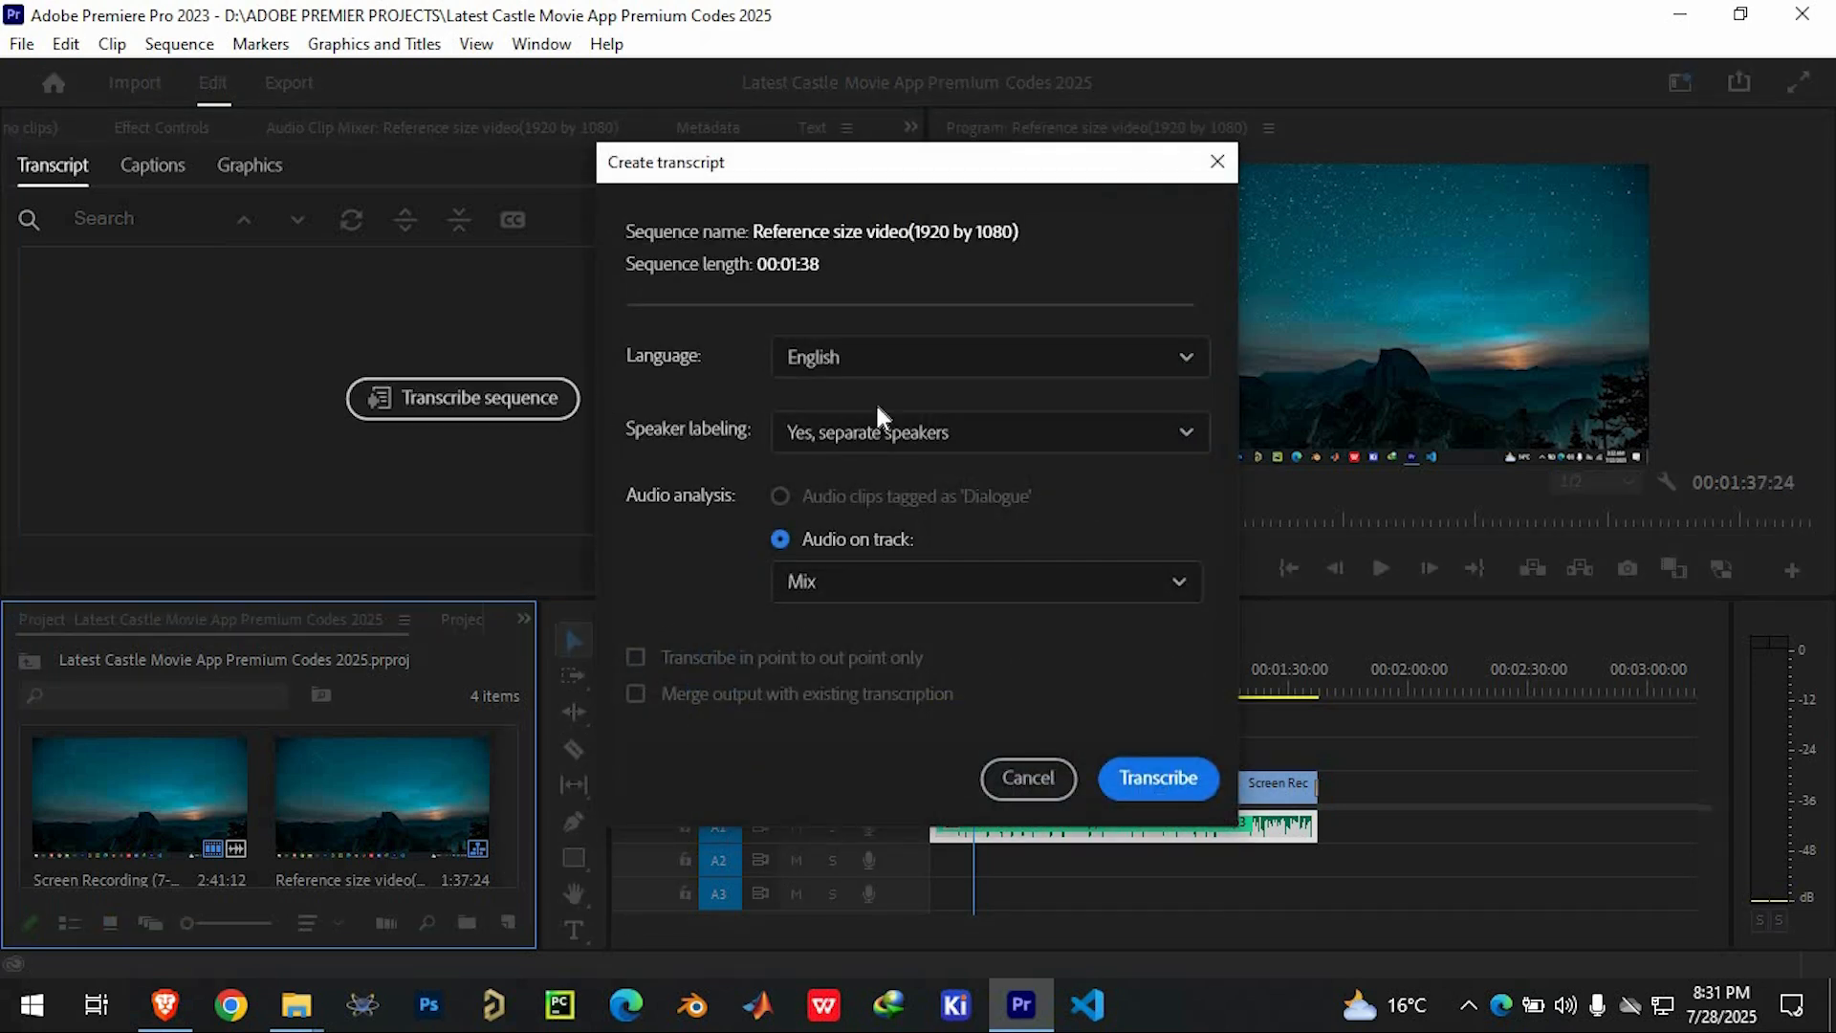
pyautogui.click(1013, 440)
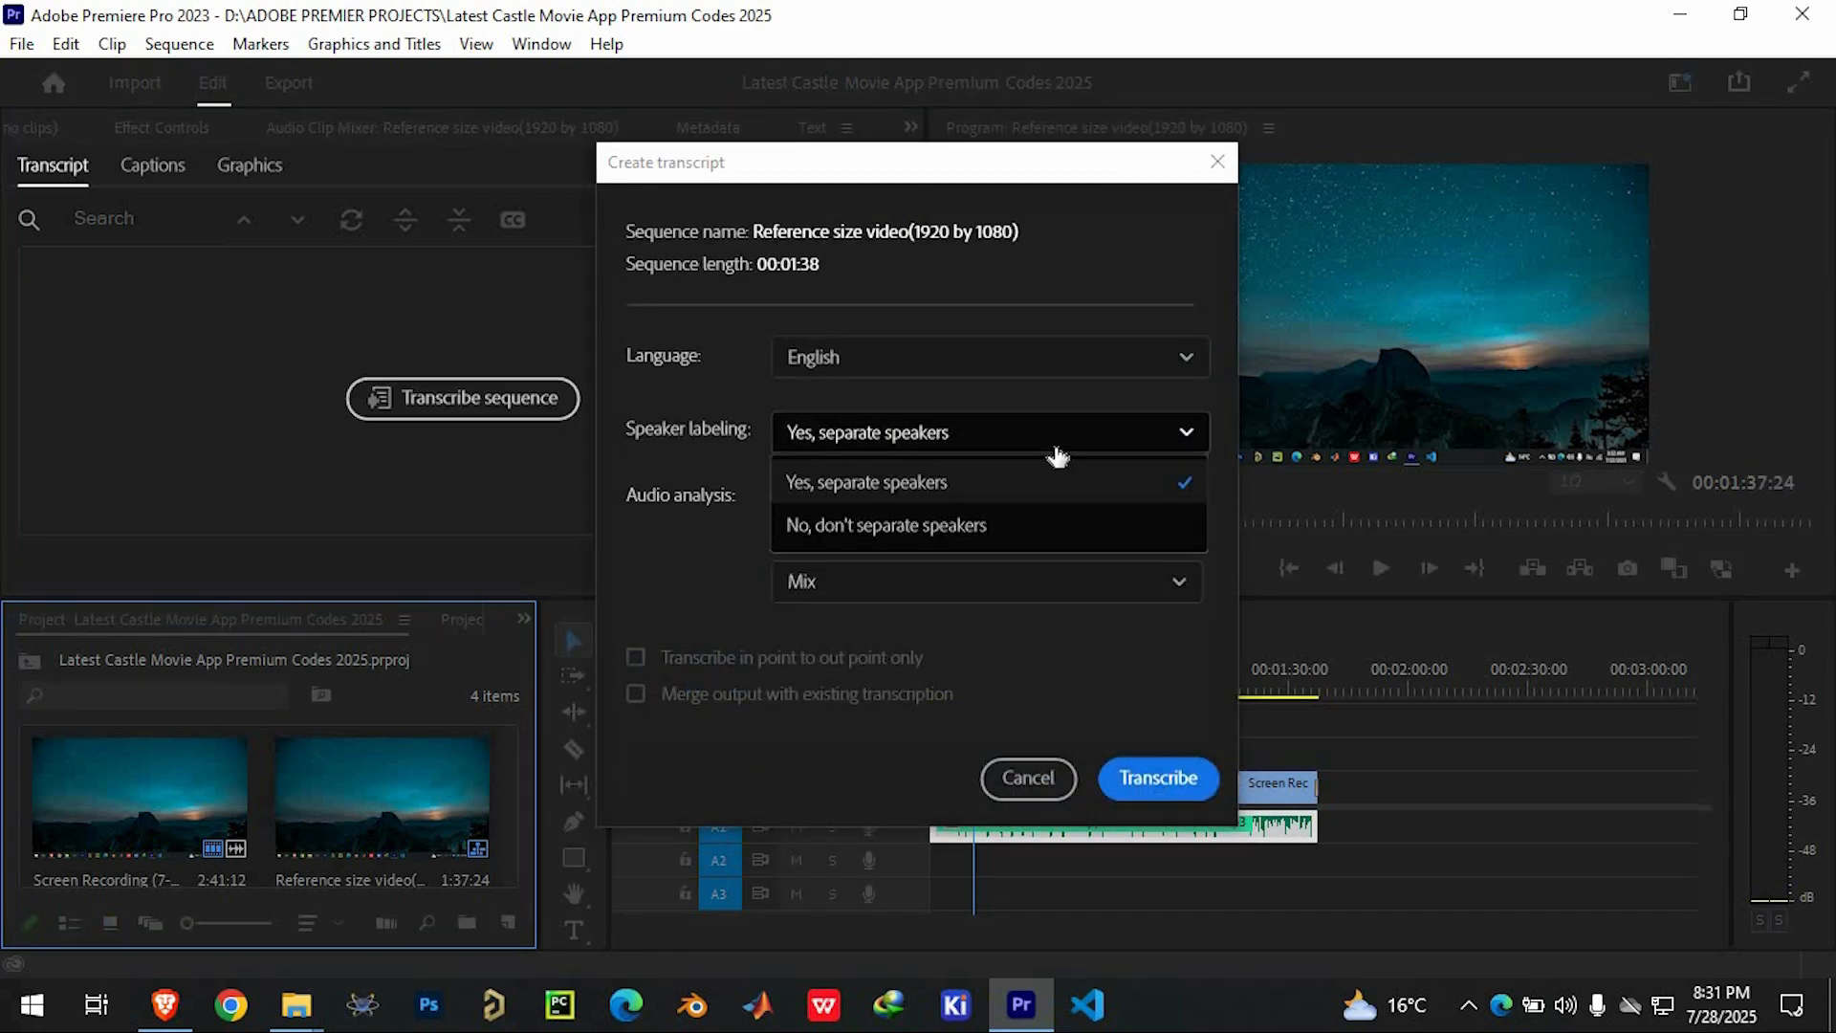
pyautogui.click(1103, 578)
pyautogui.click(1135, 588)
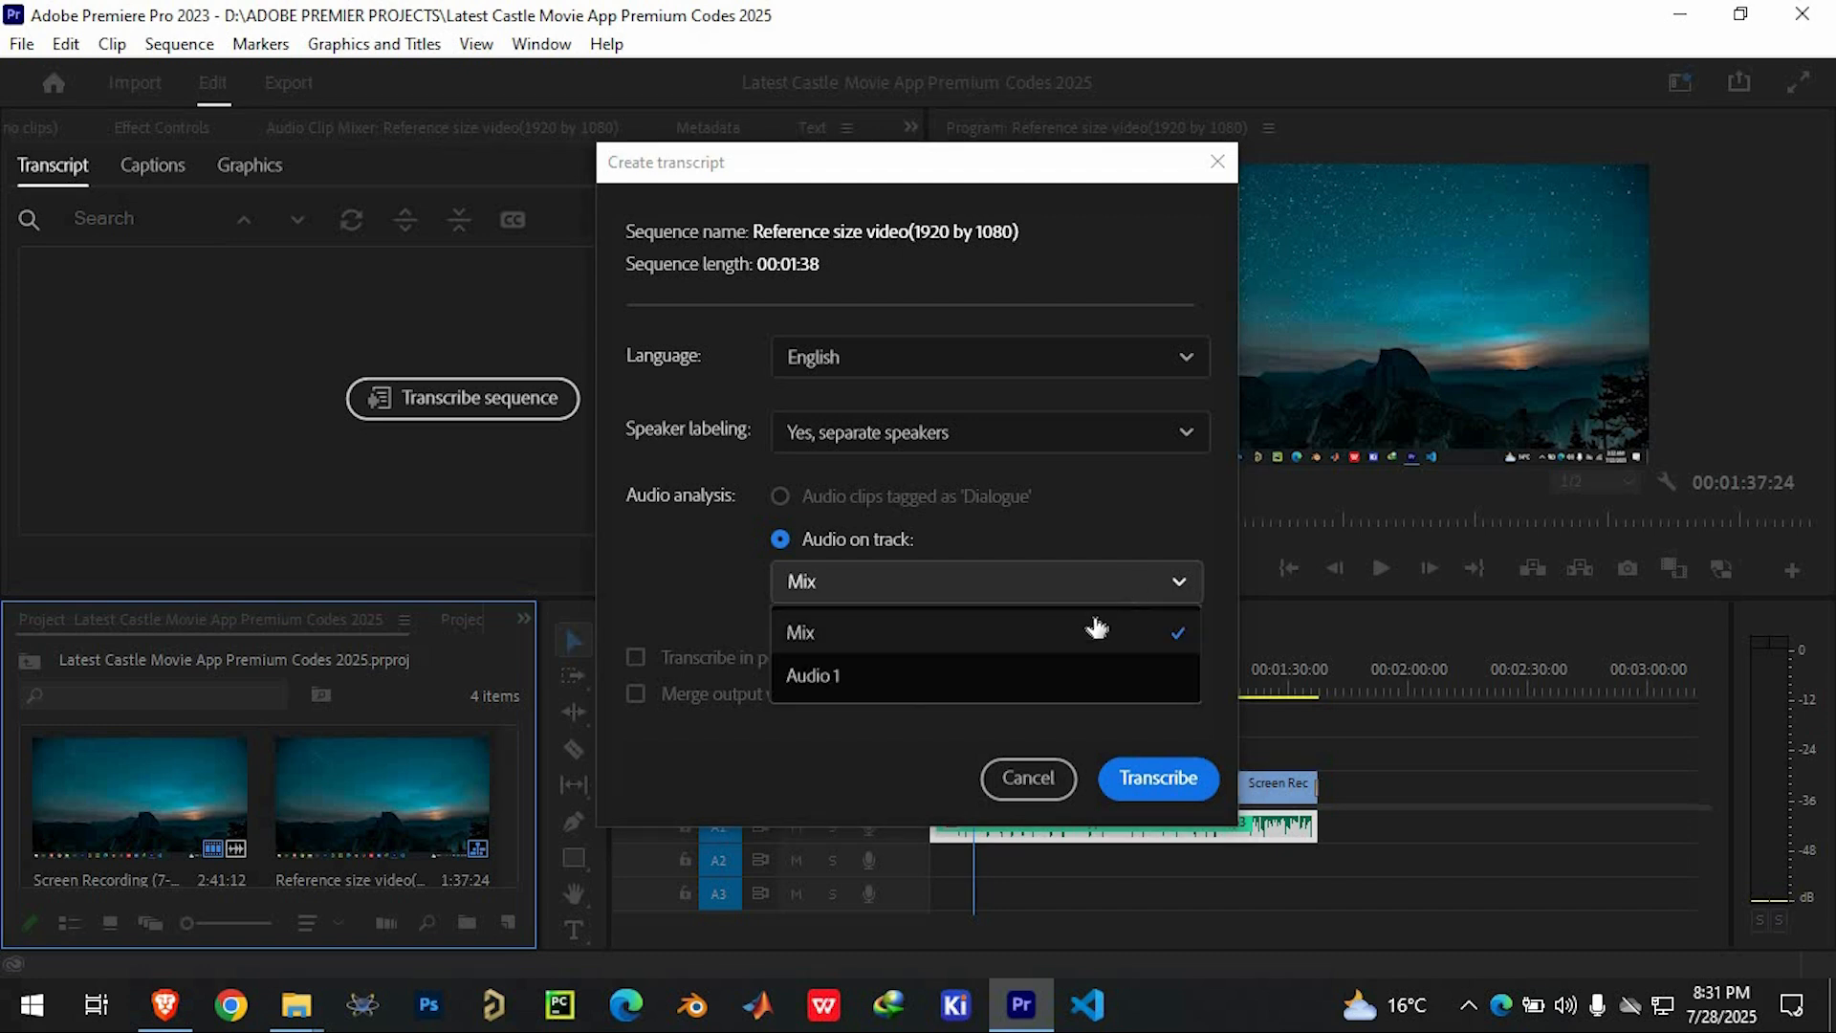
pyautogui.click(1028, 675)
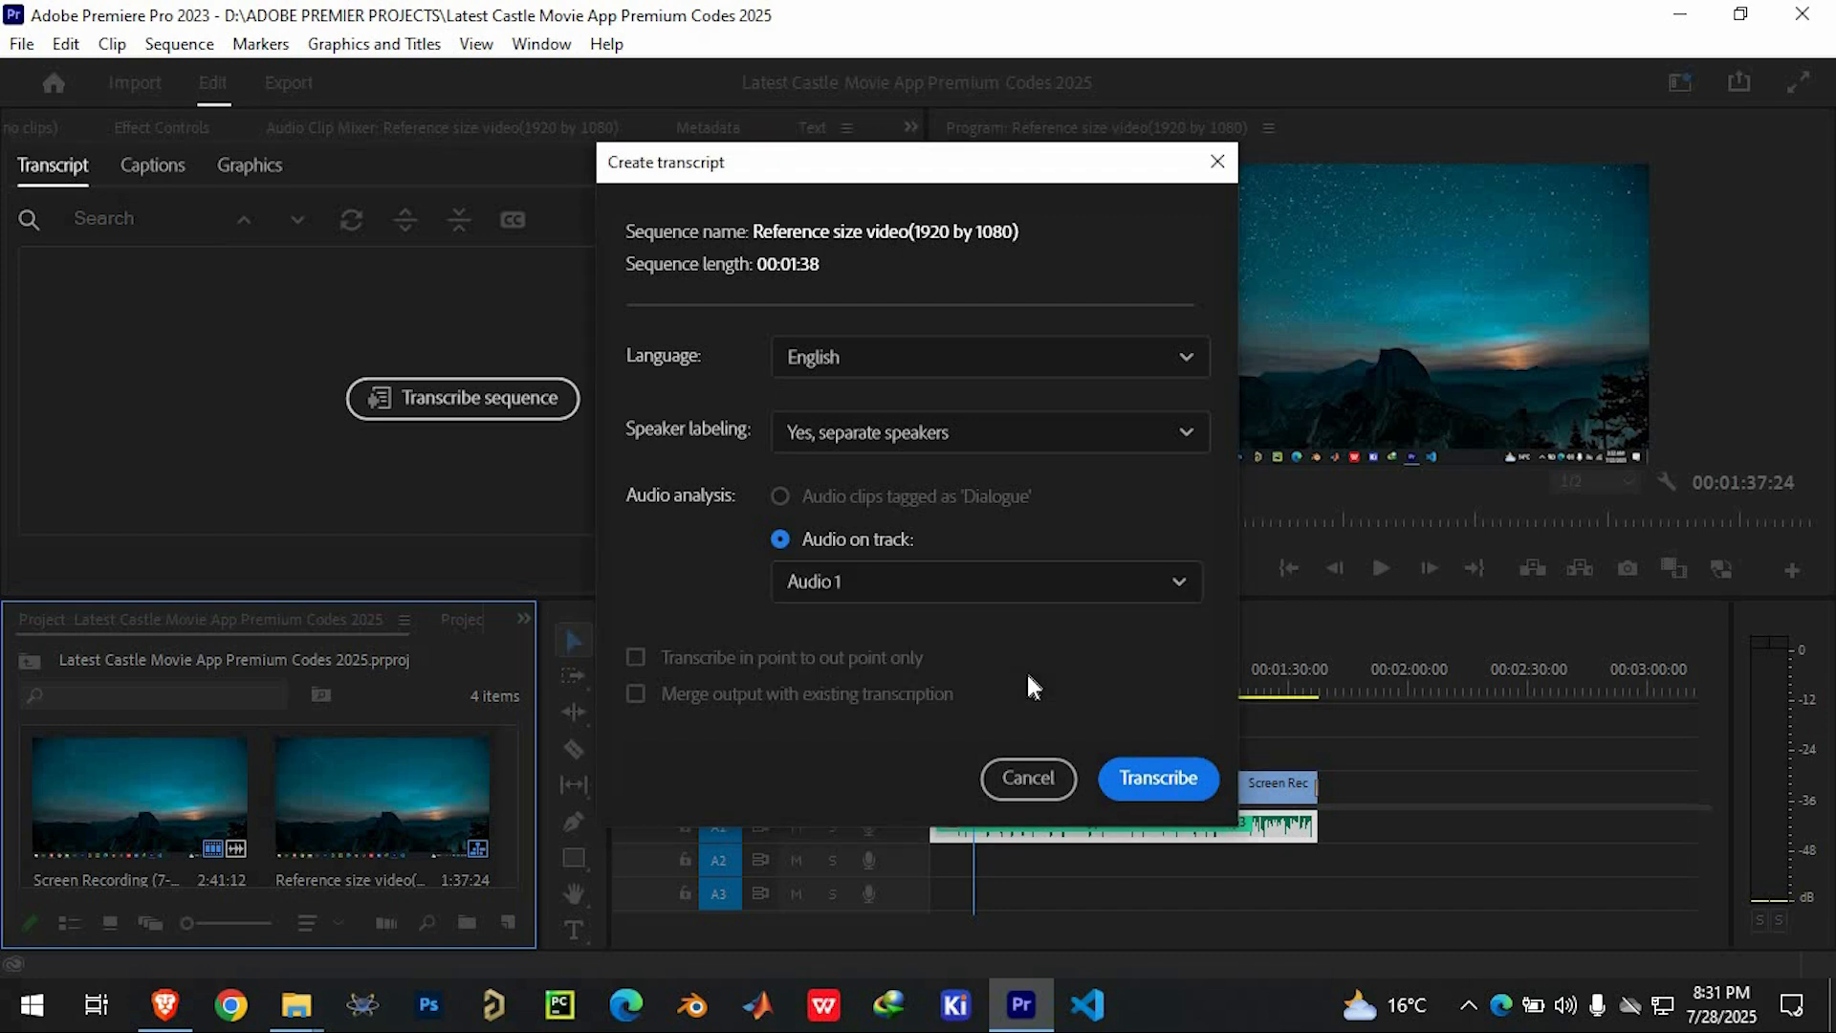
pyautogui.click(1171, 779)
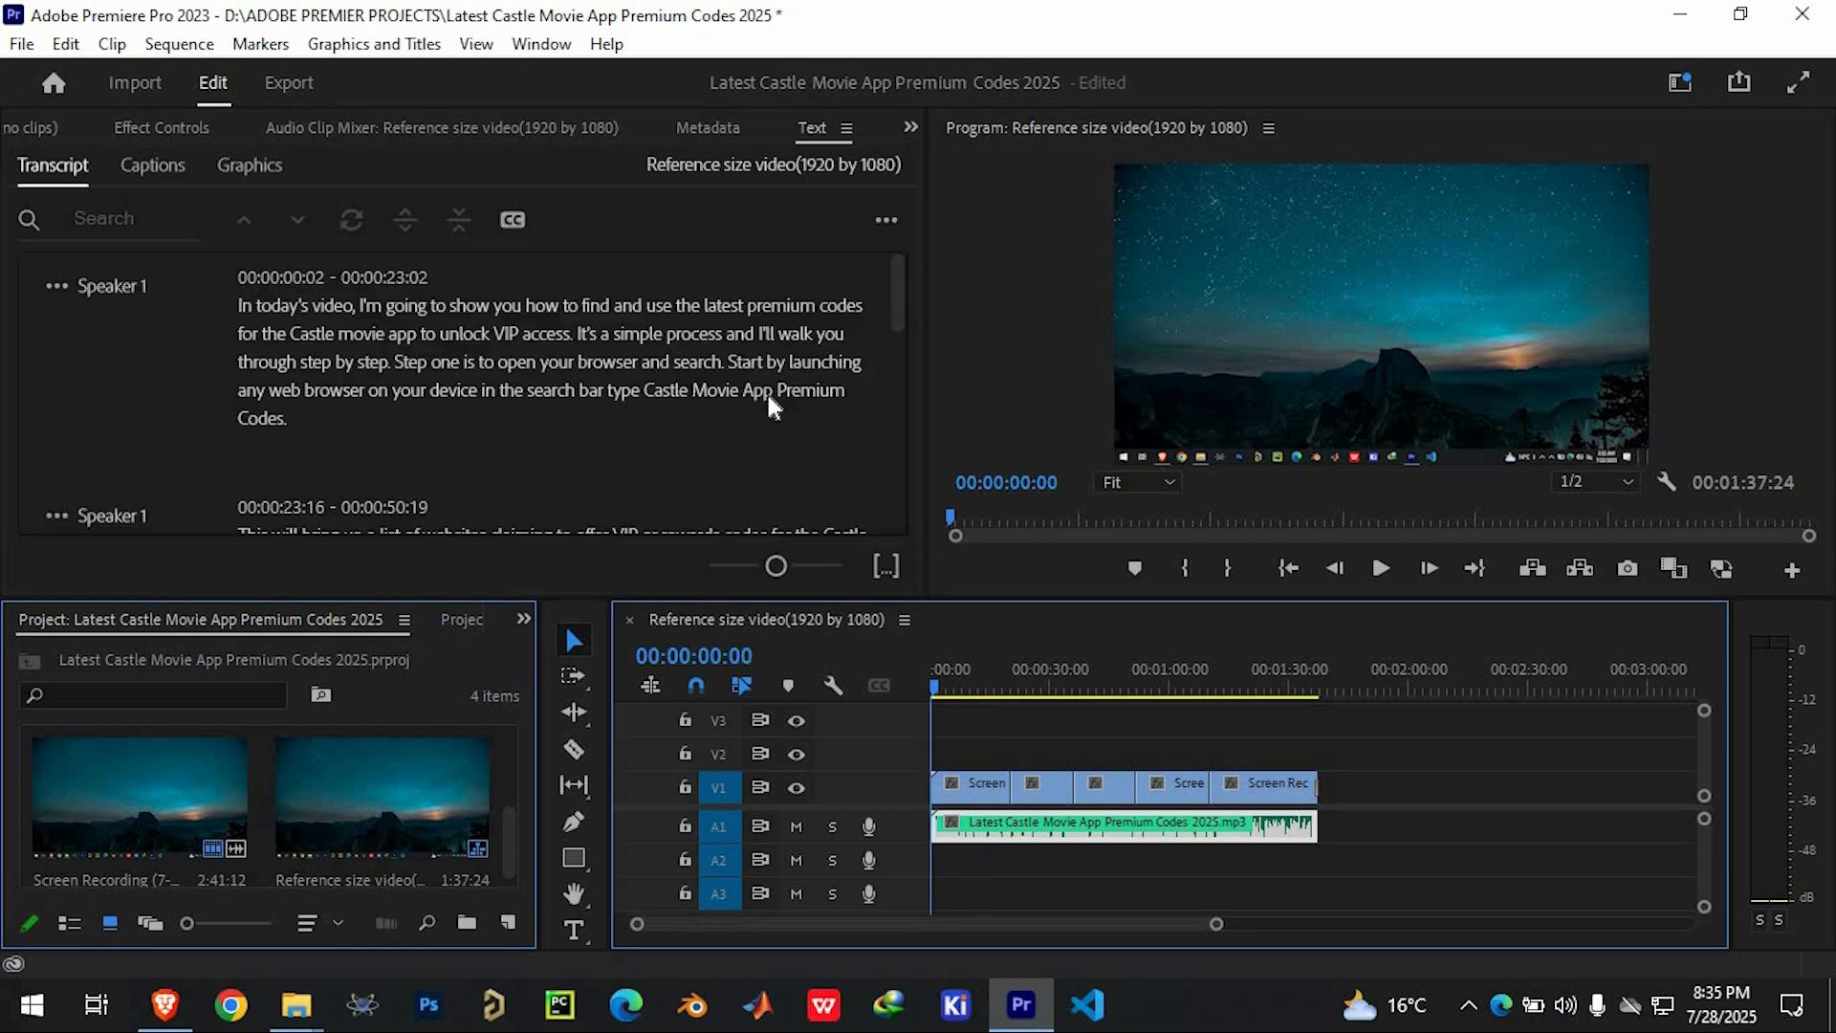
# - Read through the whole transcript and open its first paragraph for text editing
pyautogui.scroll(-3, 767, 394)
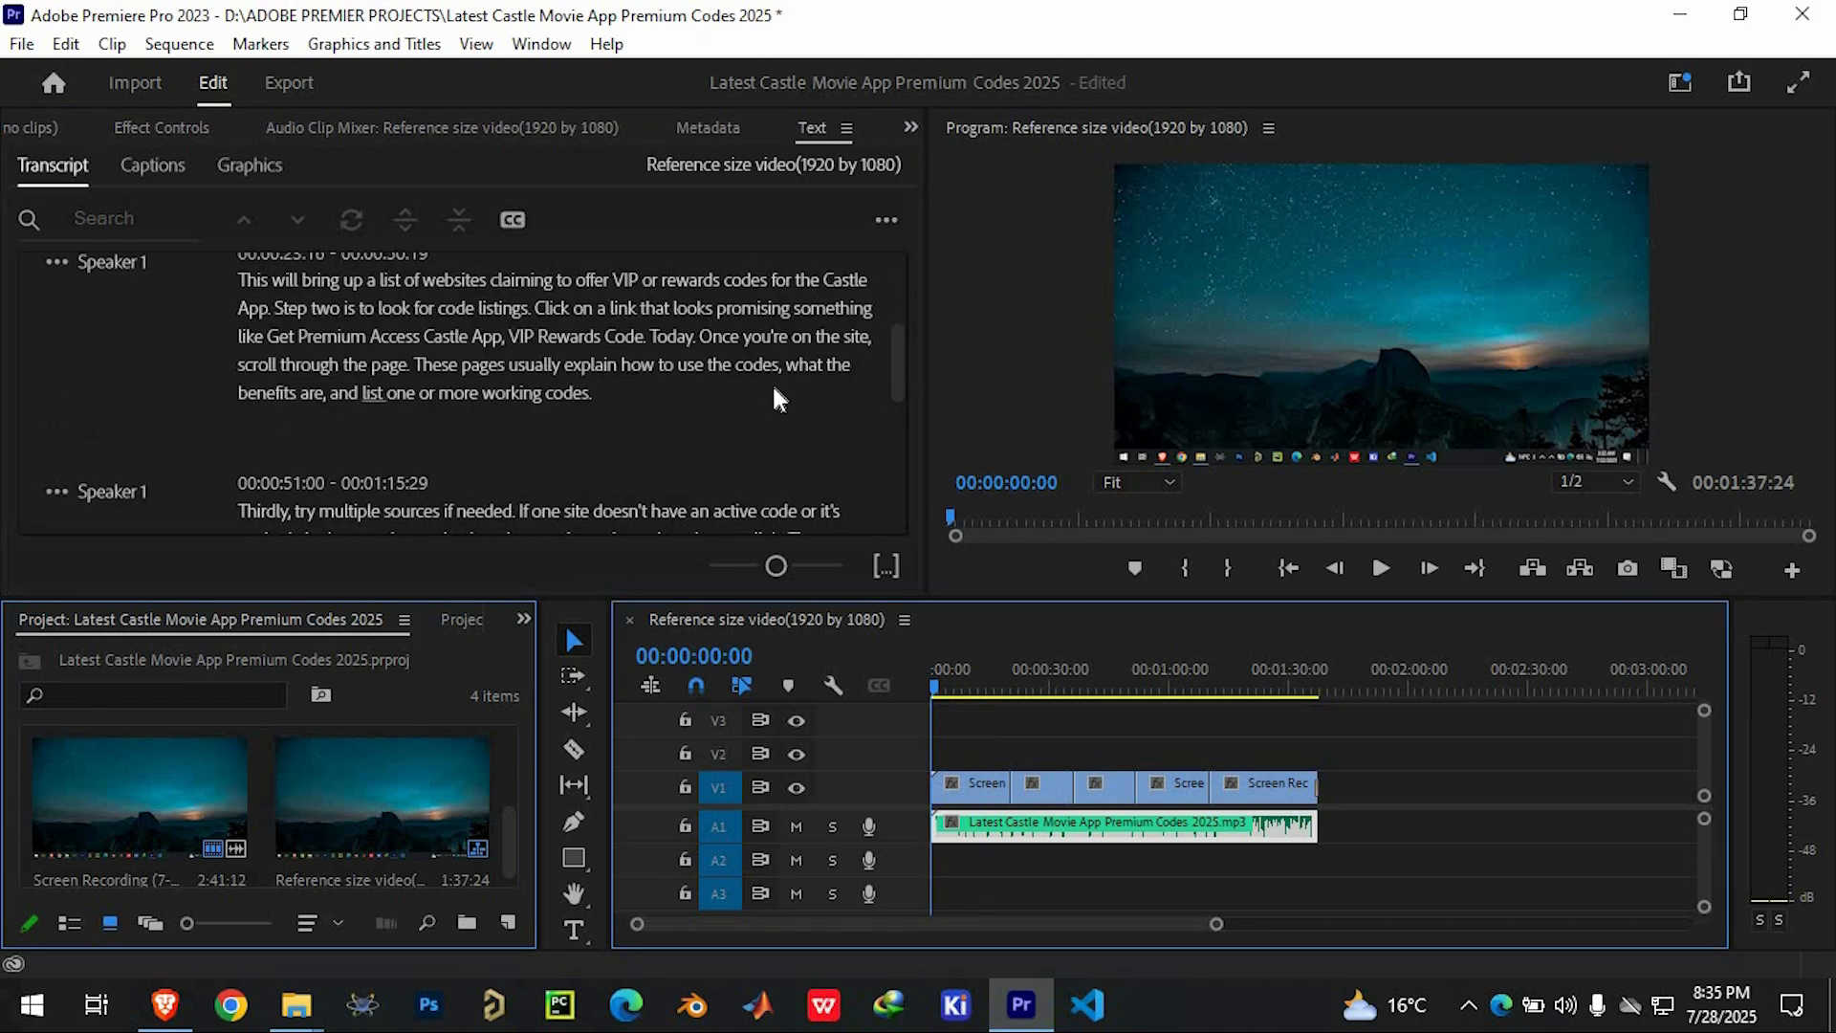
pyautogui.scroll(-3, 772, 382)
pyautogui.scroll(-5, 773, 394)
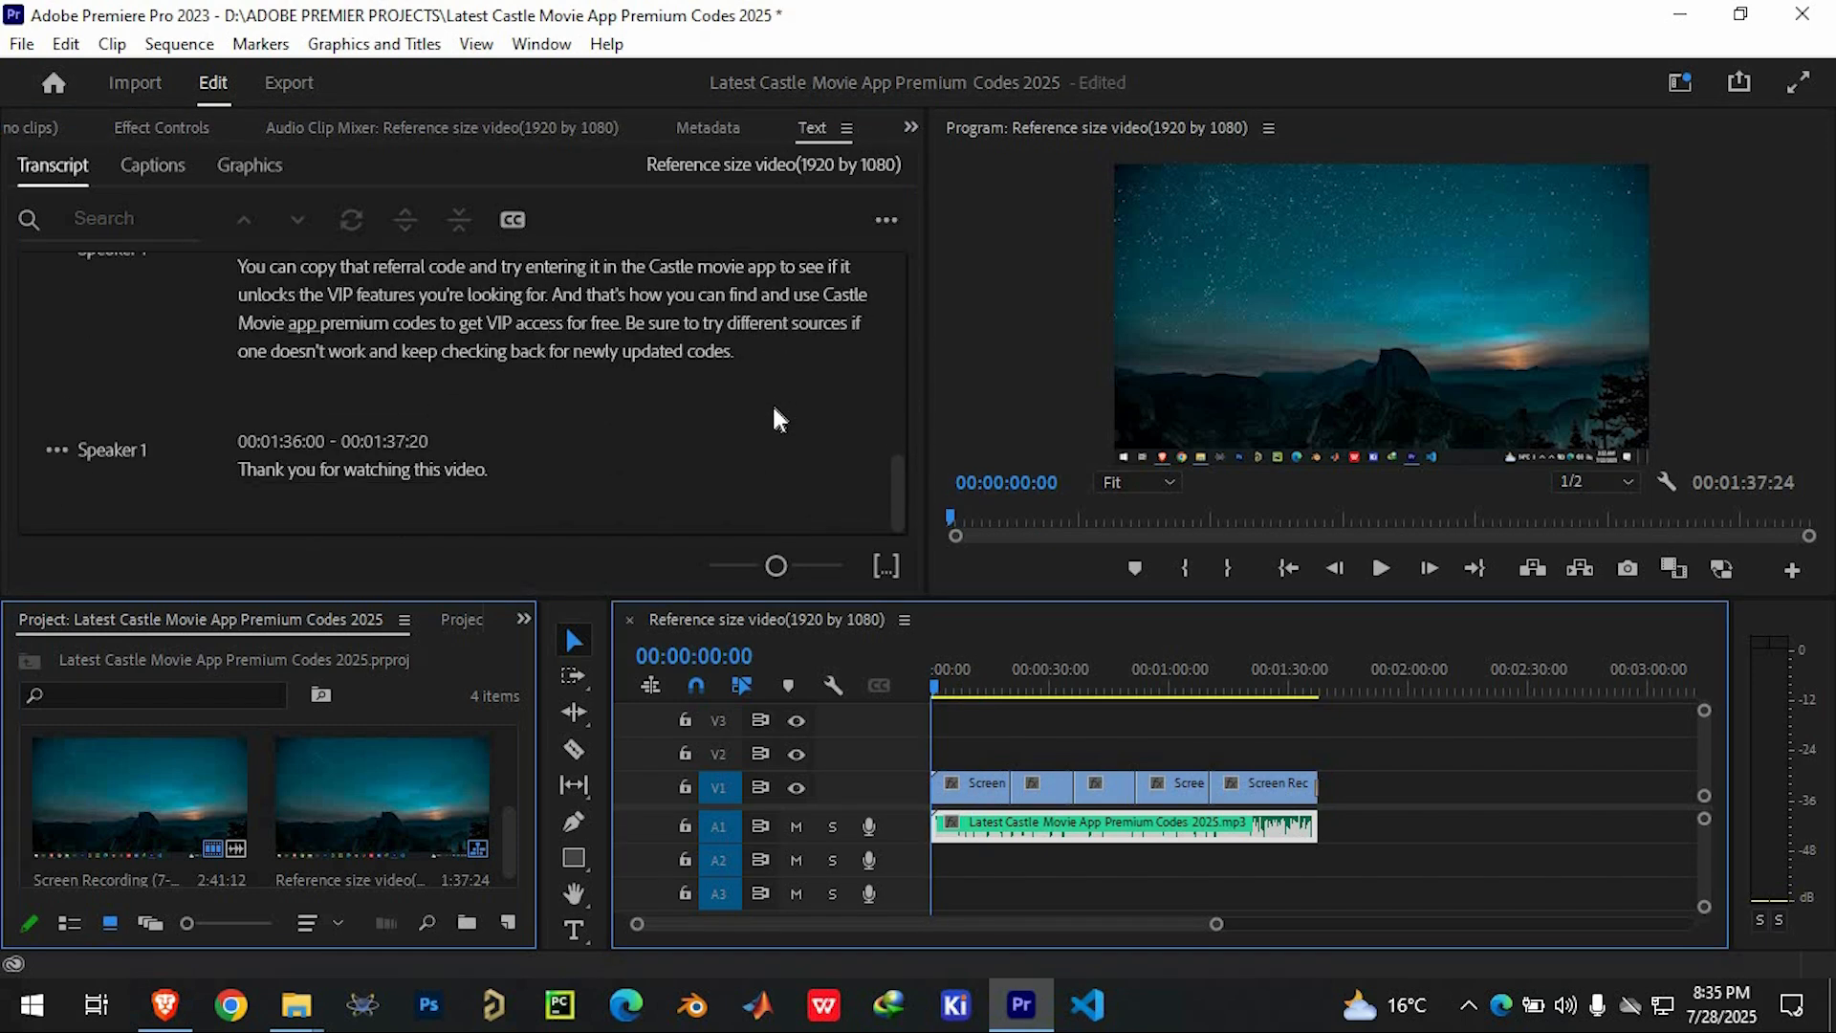
pyautogui.scroll(5, 782, 431)
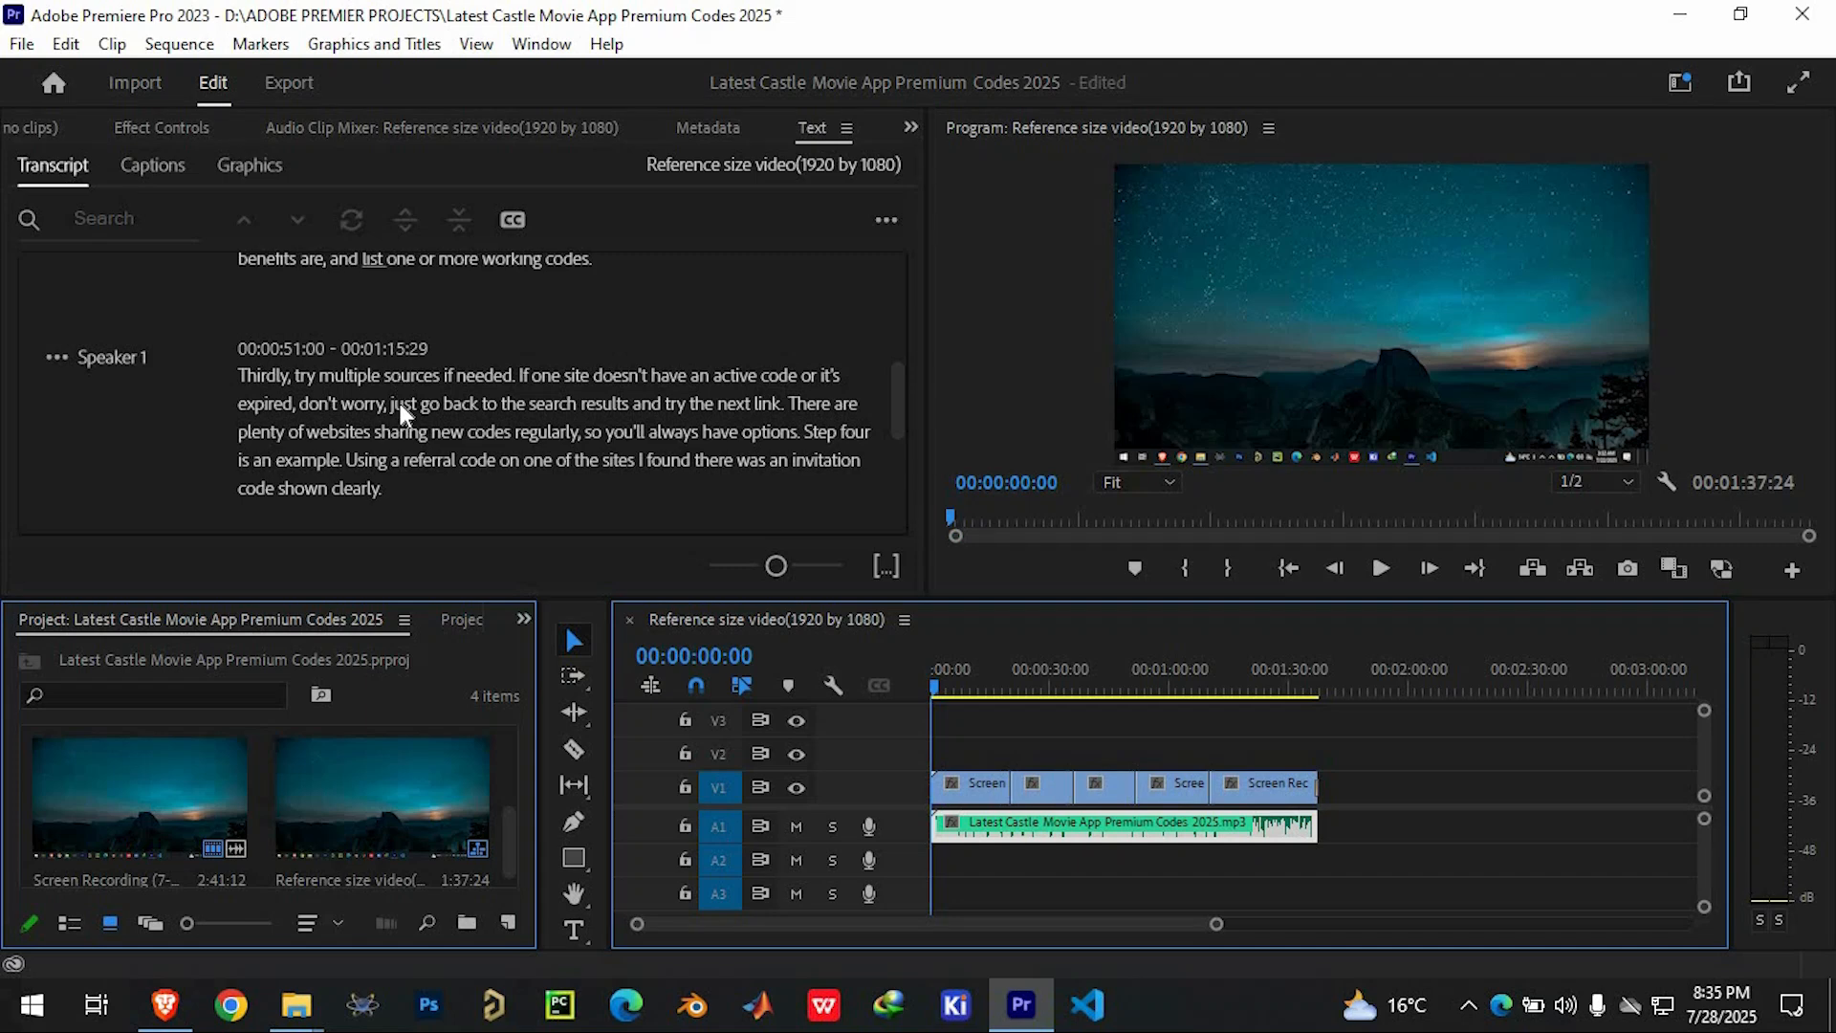
pyautogui.scroll(5, 621, 431)
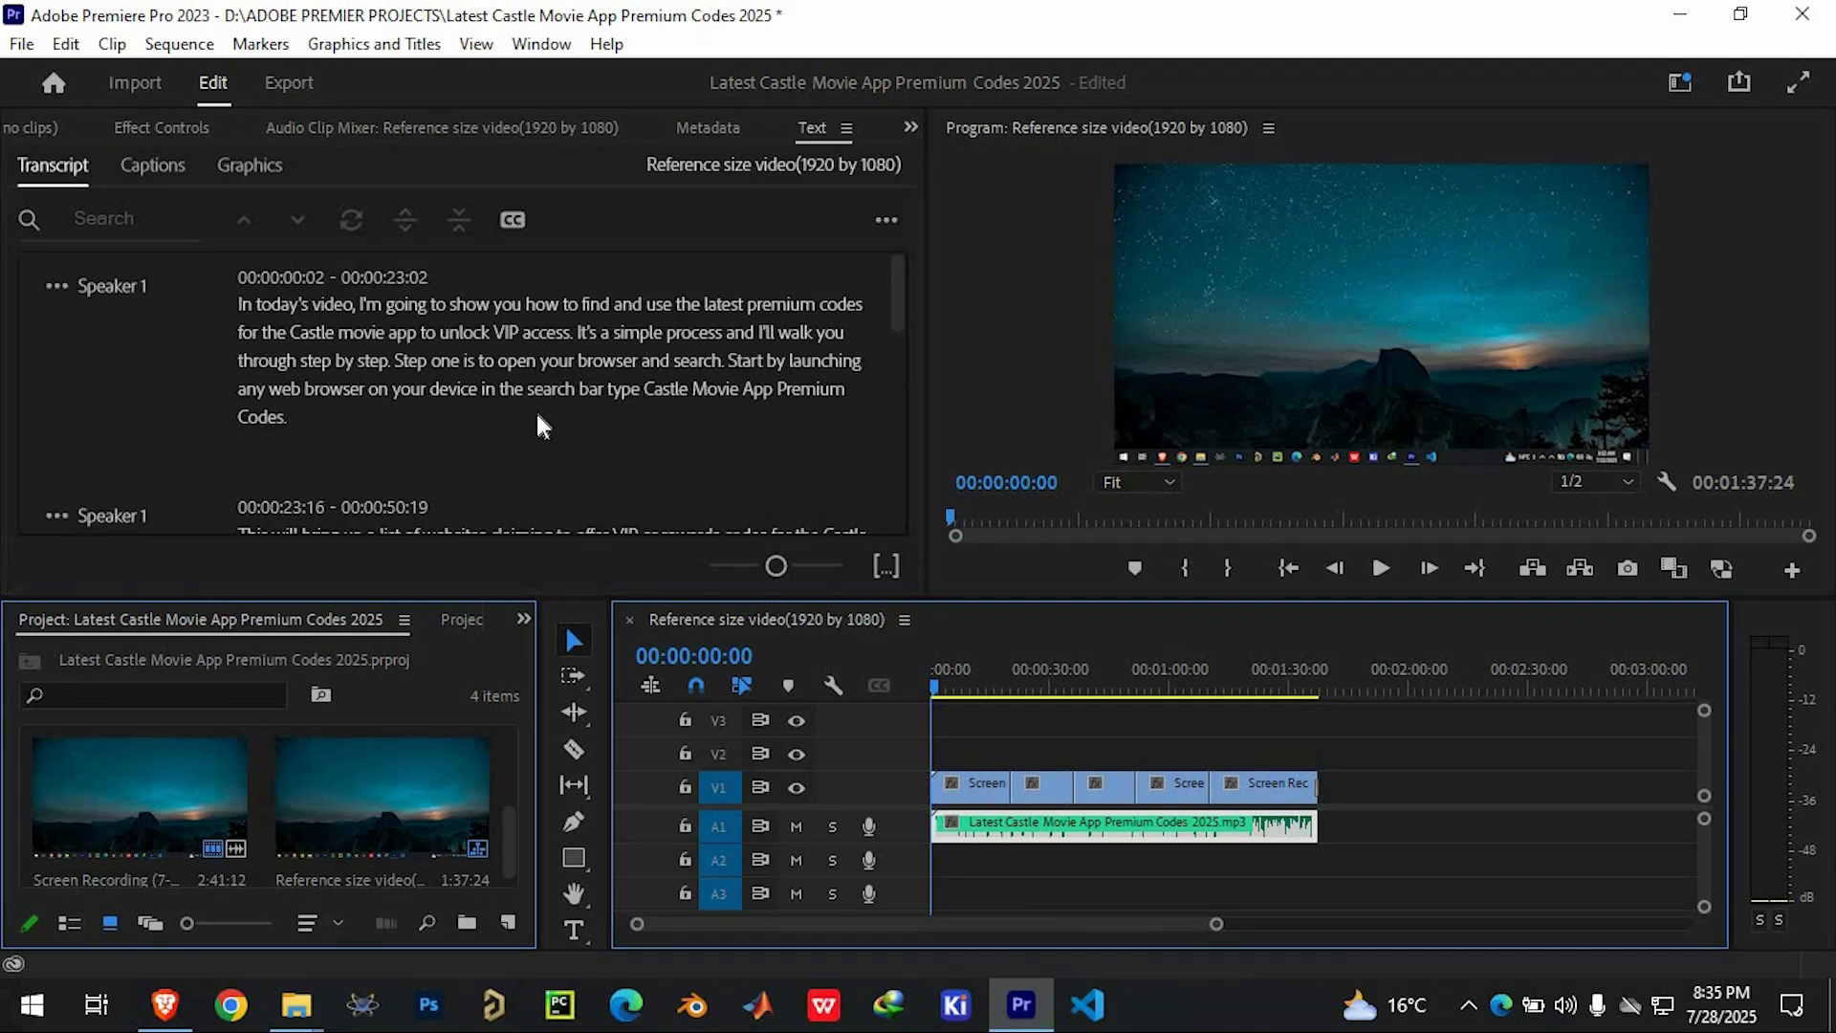
pyautogui.click(545, 368)
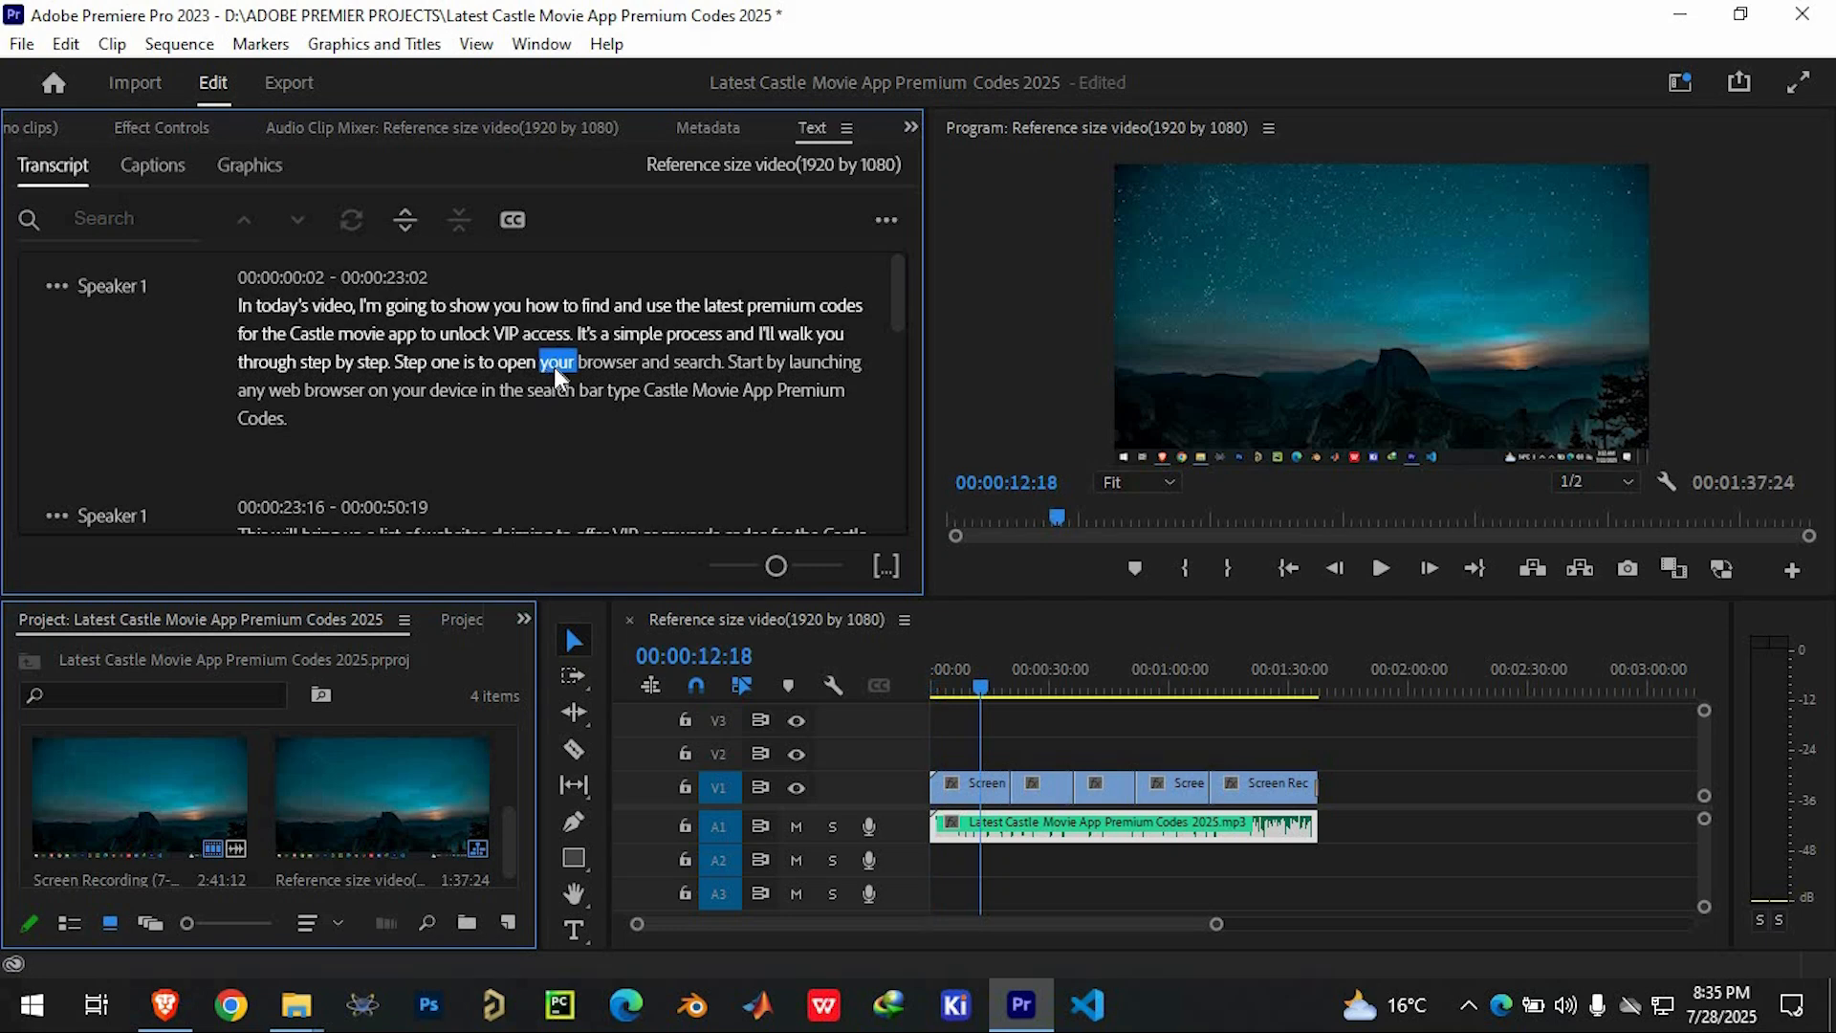
pyautogui.doubleClick(584, 366)
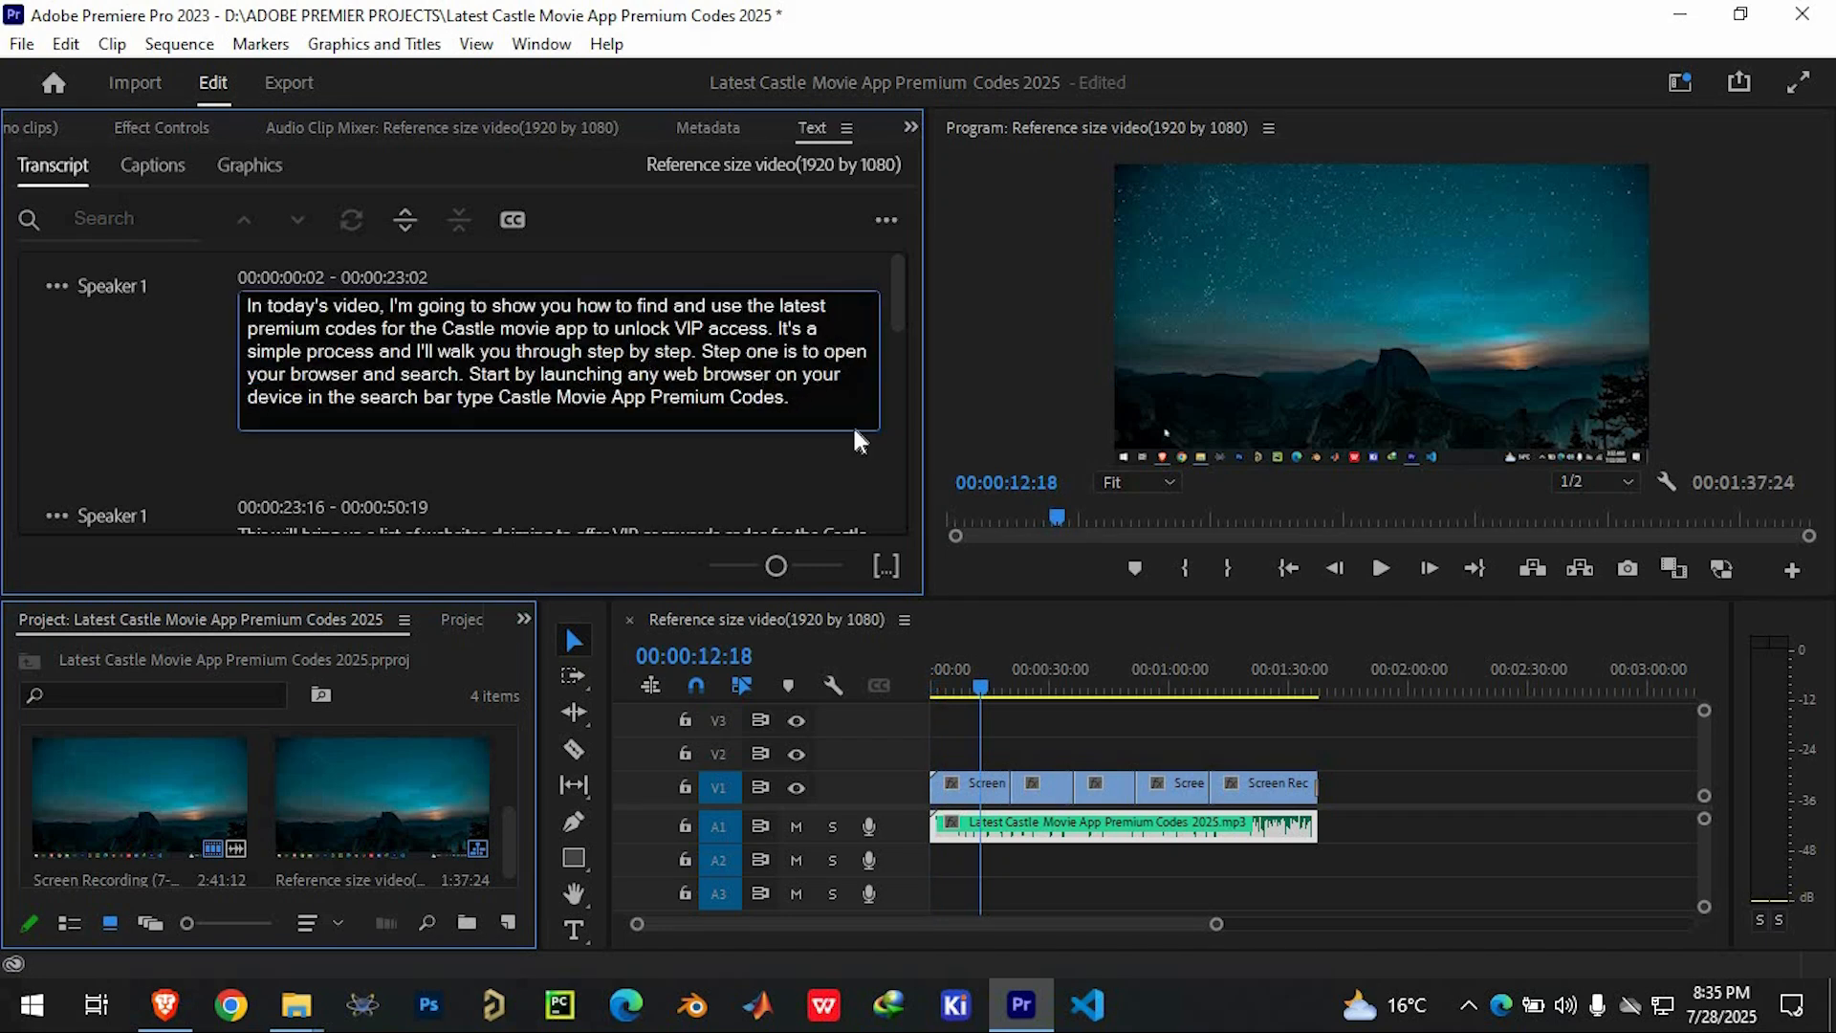
# - Create captions from the transcript using the Subtitle default preset, 42-character maximum length, 3-second minimum duration and double lines
pyautogui.click(886, 224)
pyautogui.click(886, 225)
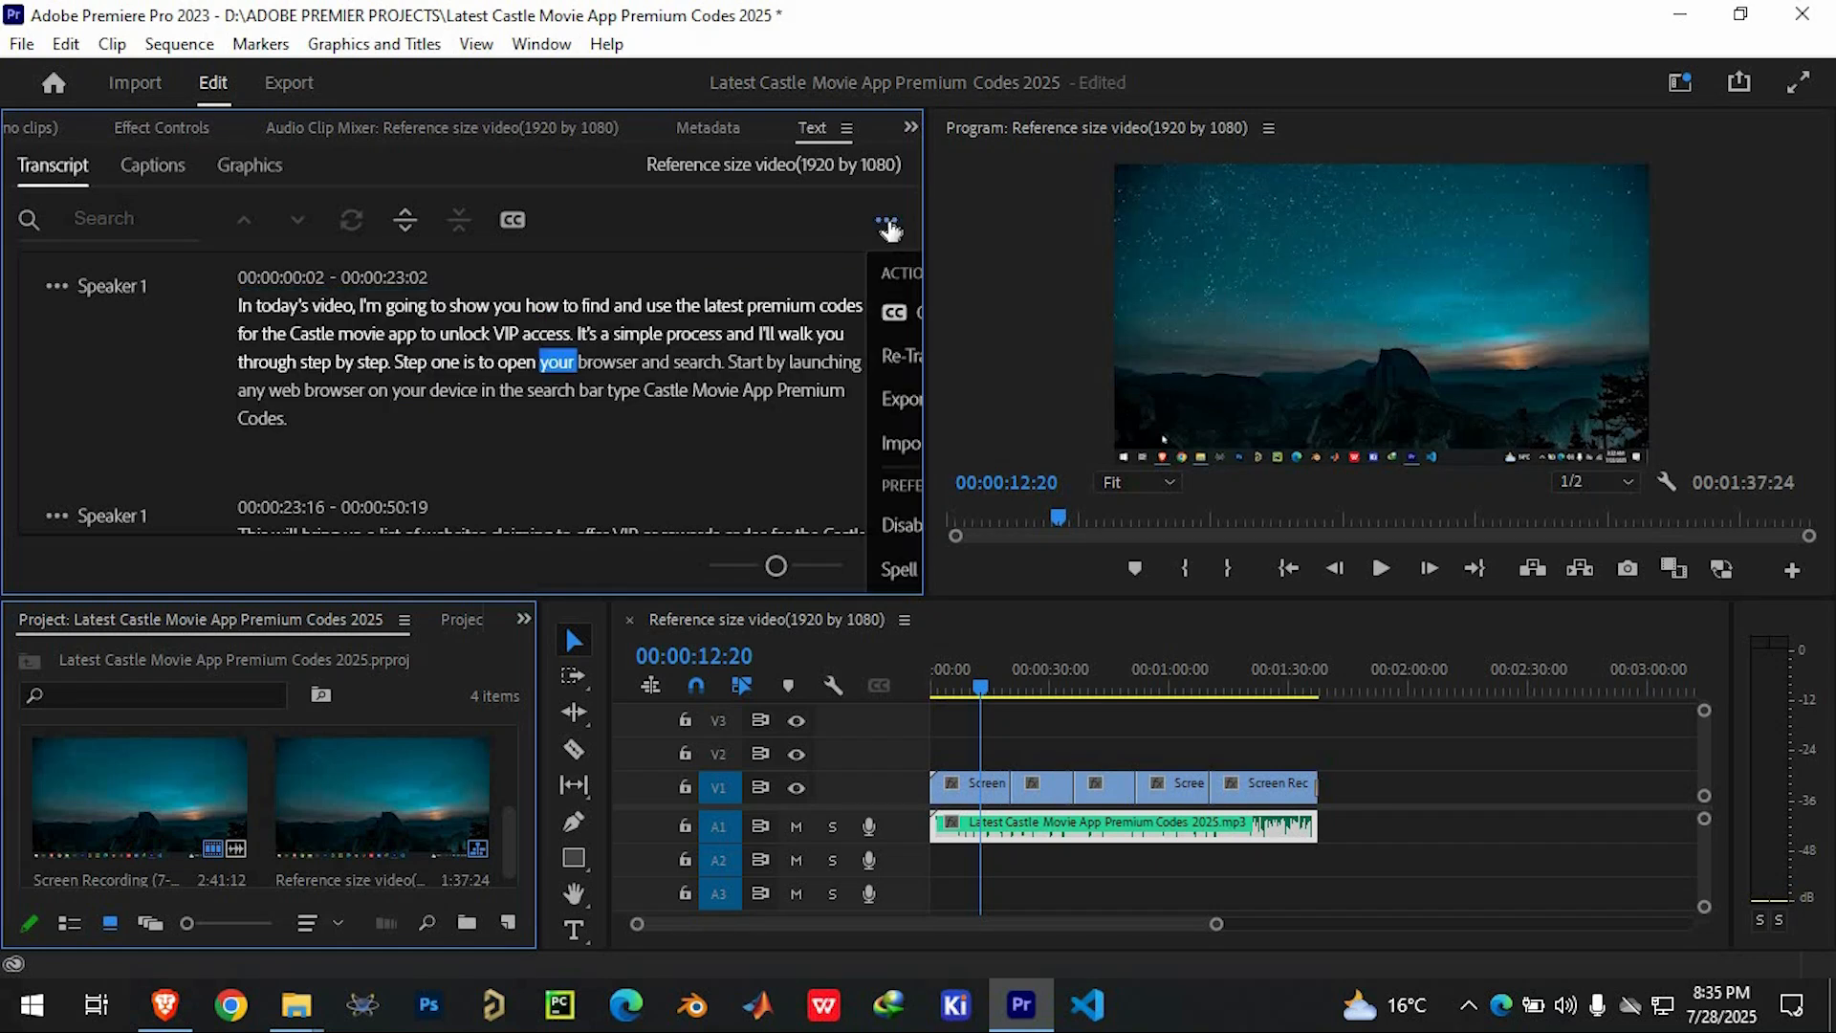
pyautogui.click(888, 226)
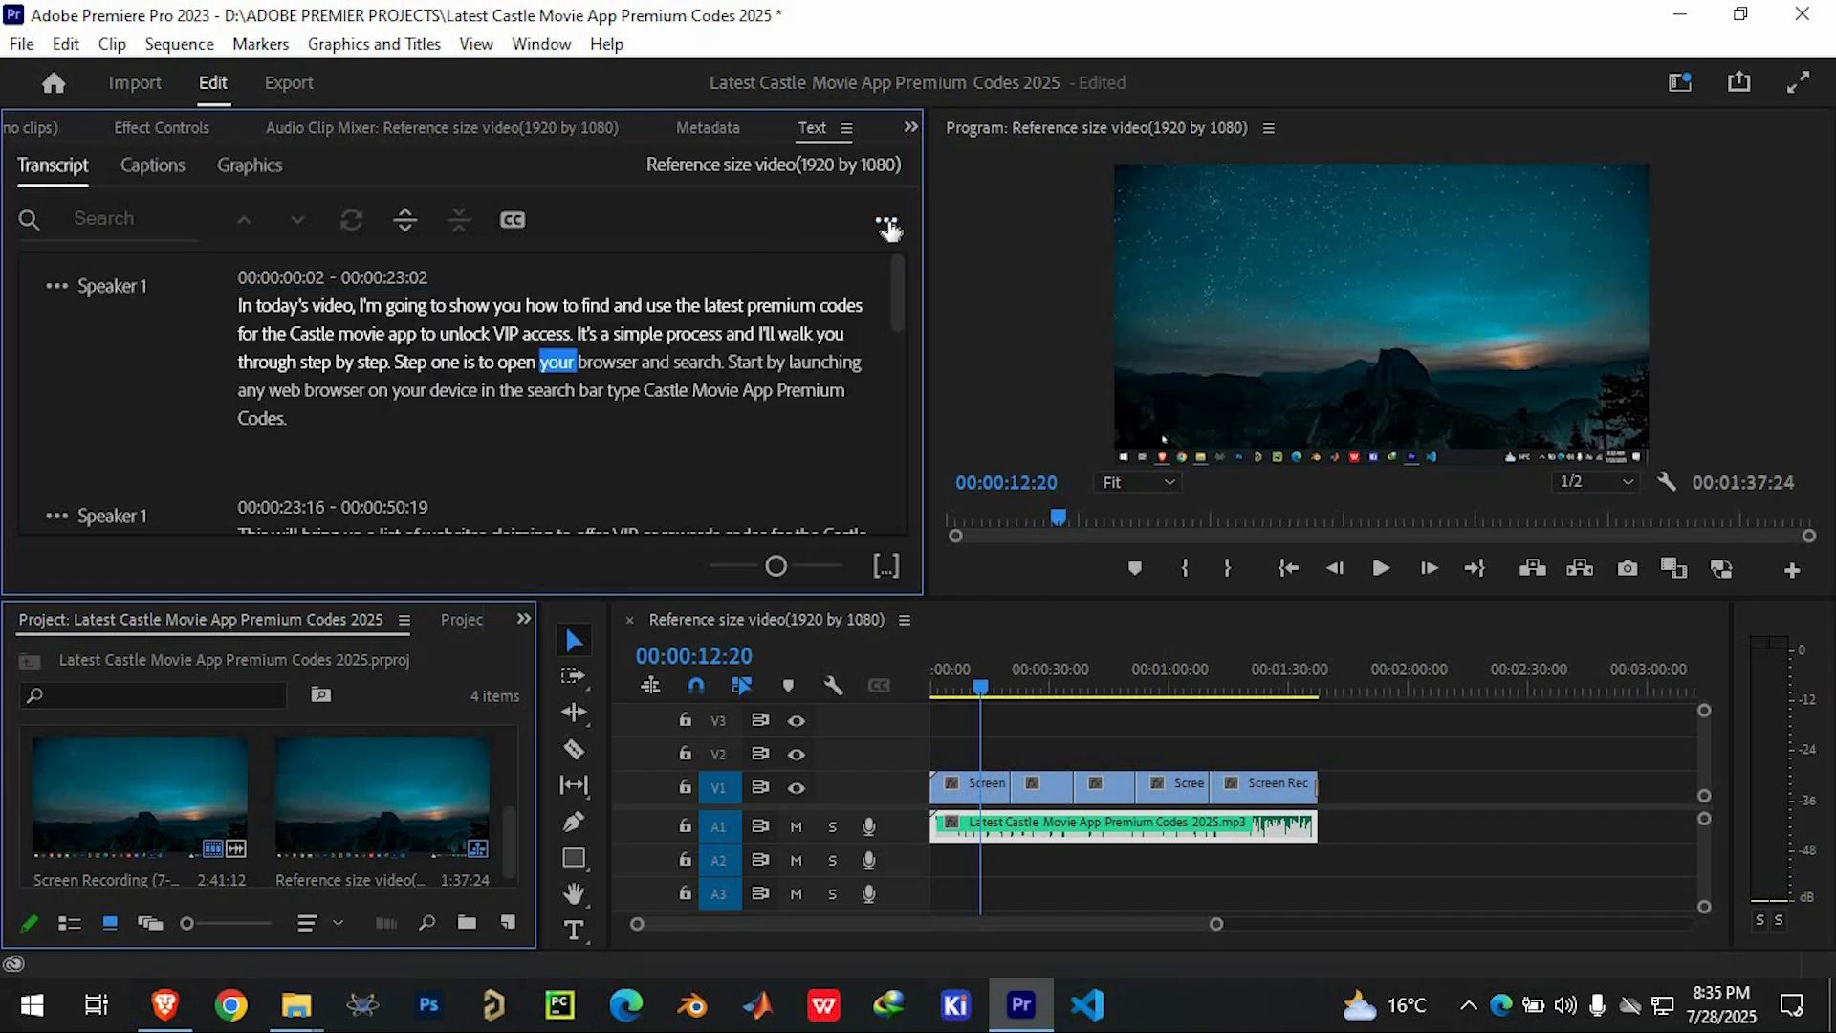
pyautogui.click(887, 226)
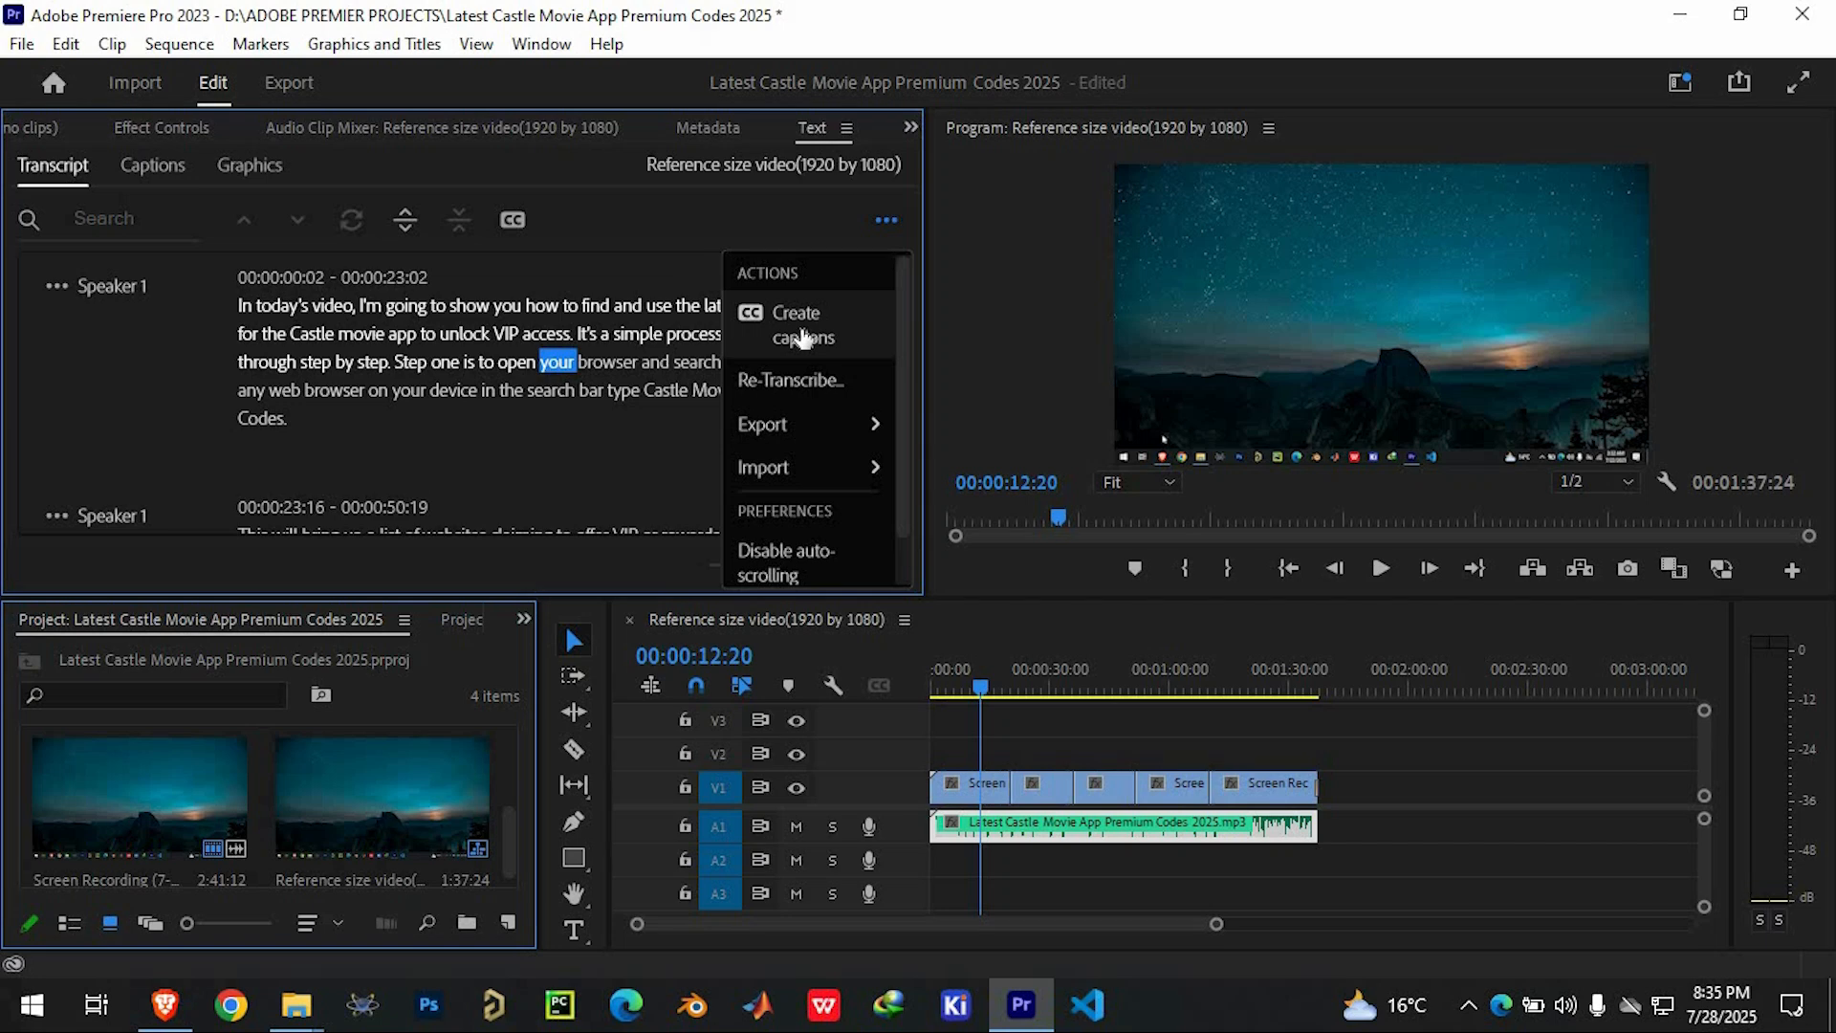
pyautogui.click(804, 337)
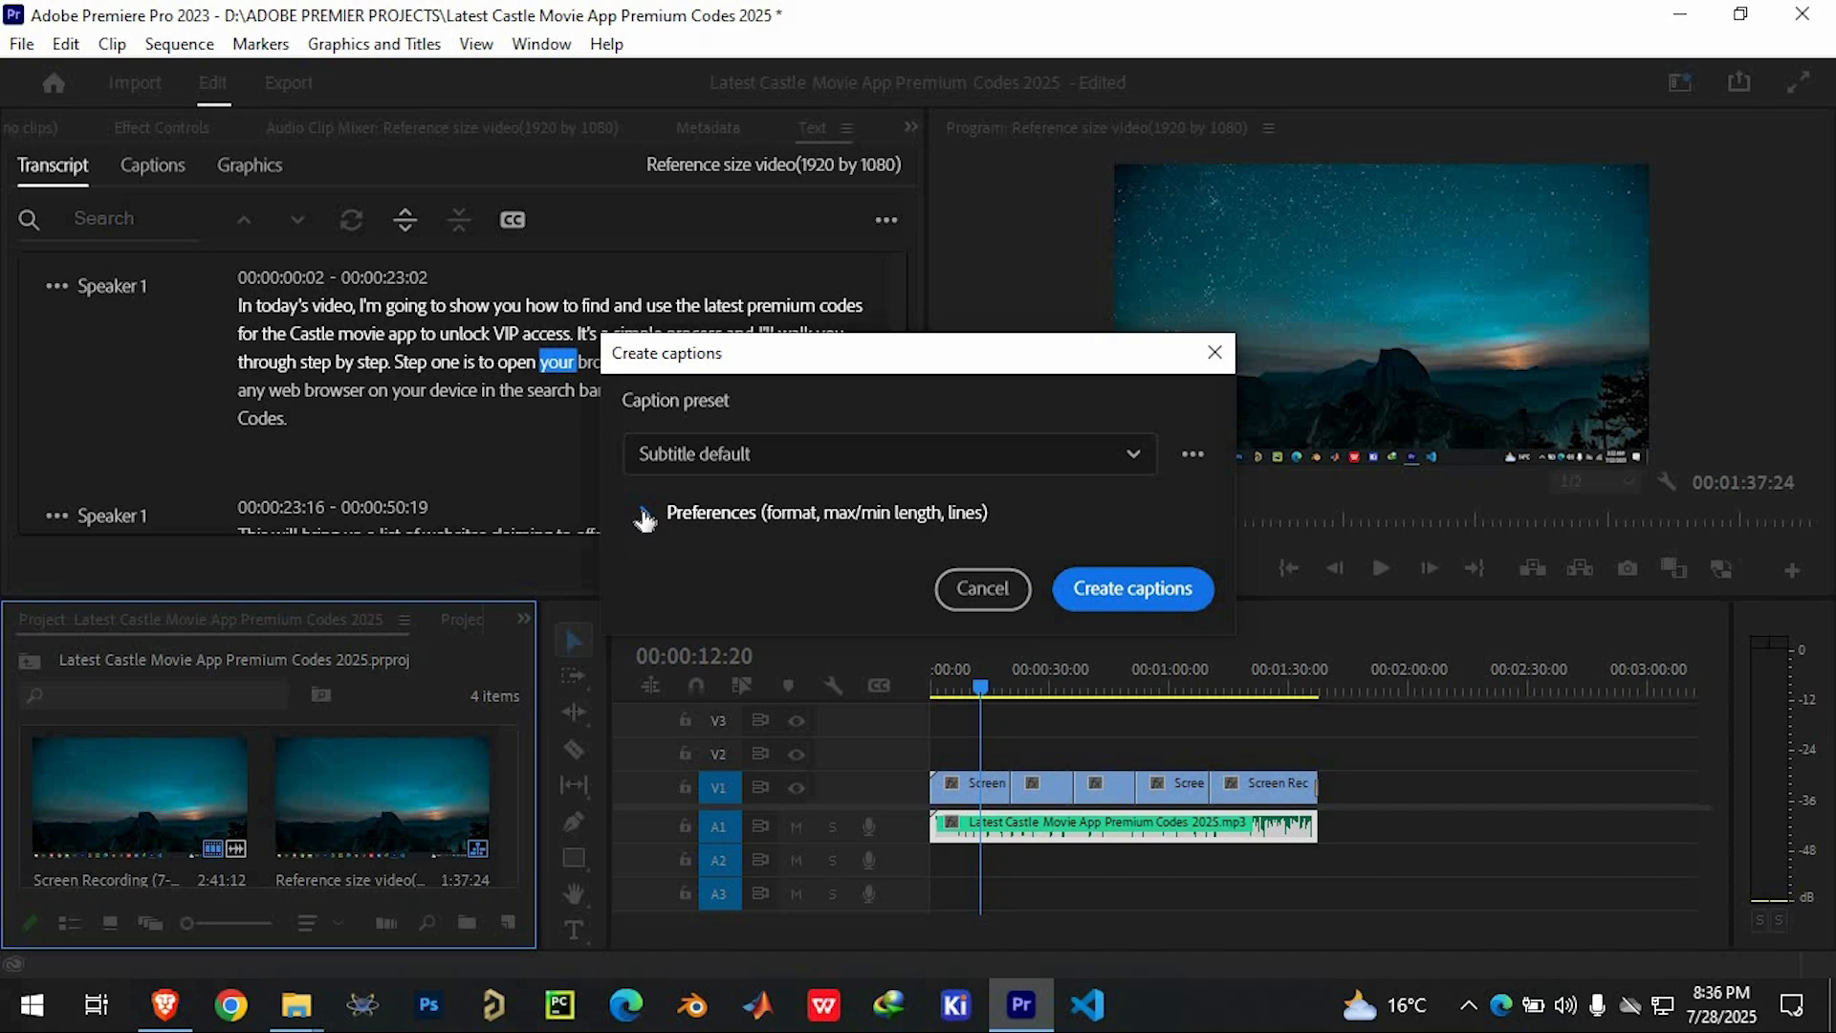
pyautogui.click(644, 516)
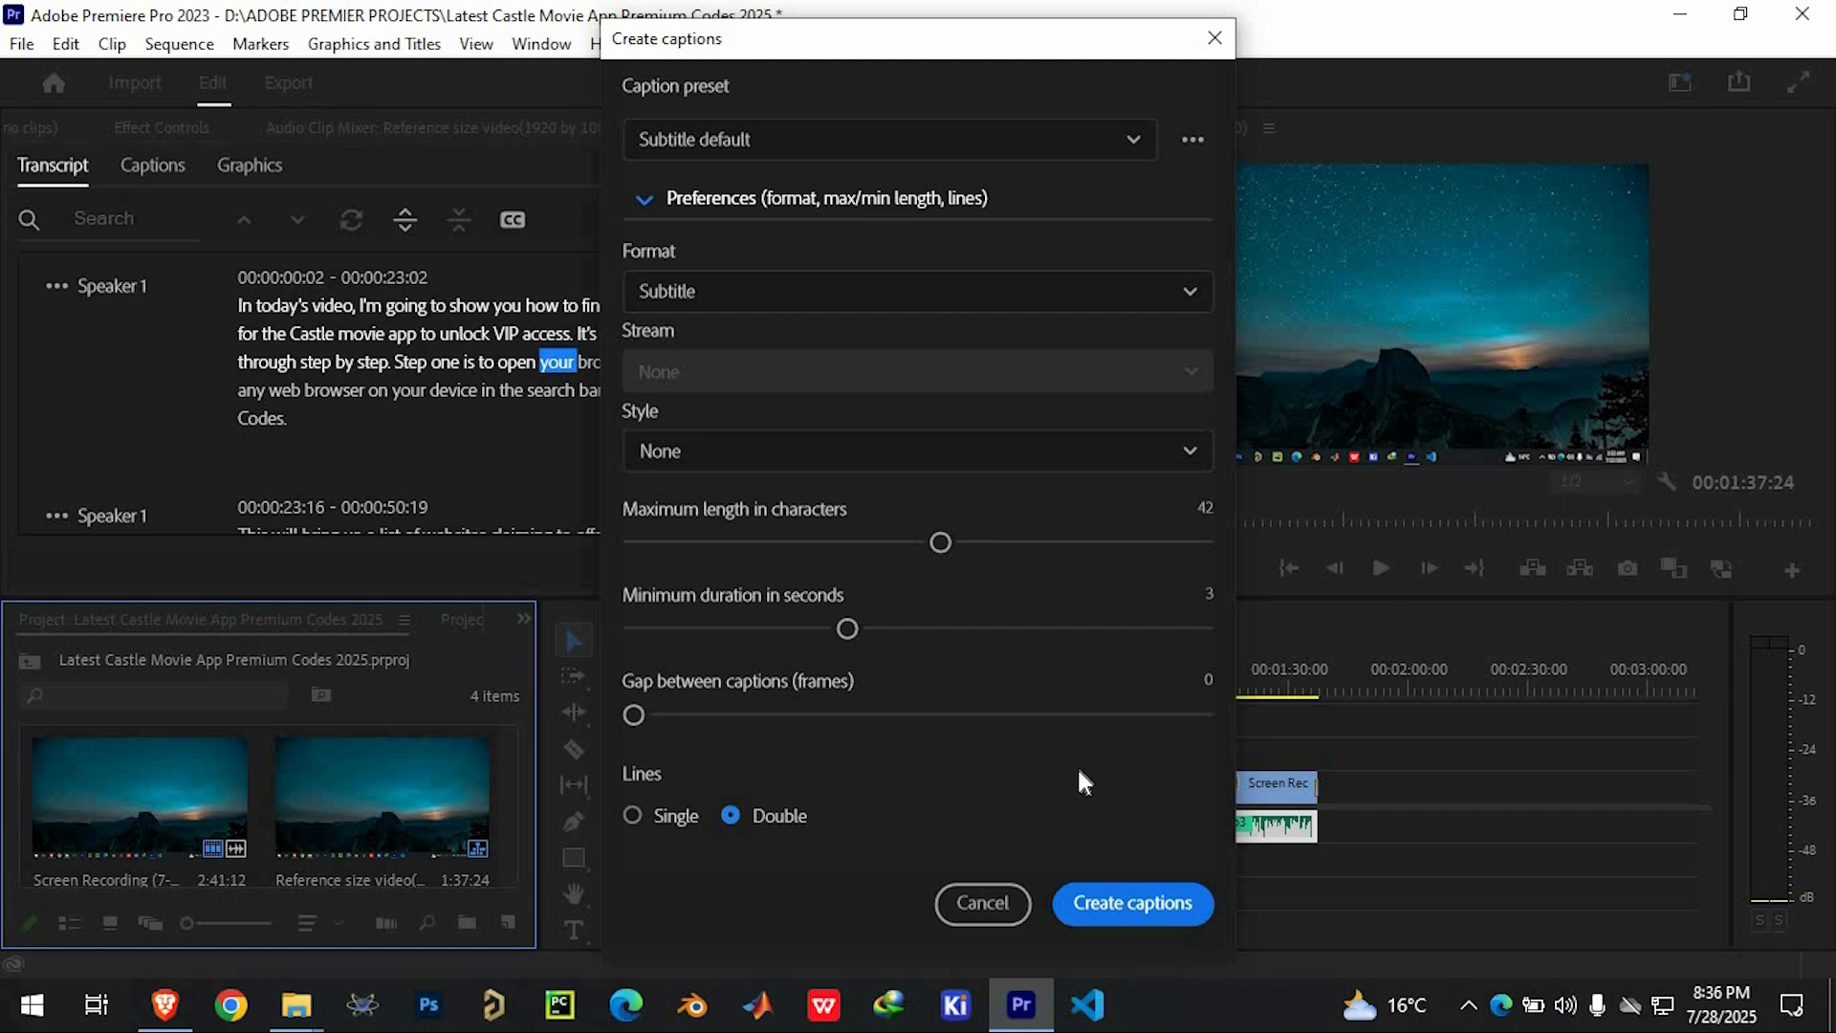
pyautogui.click(1121, 908)
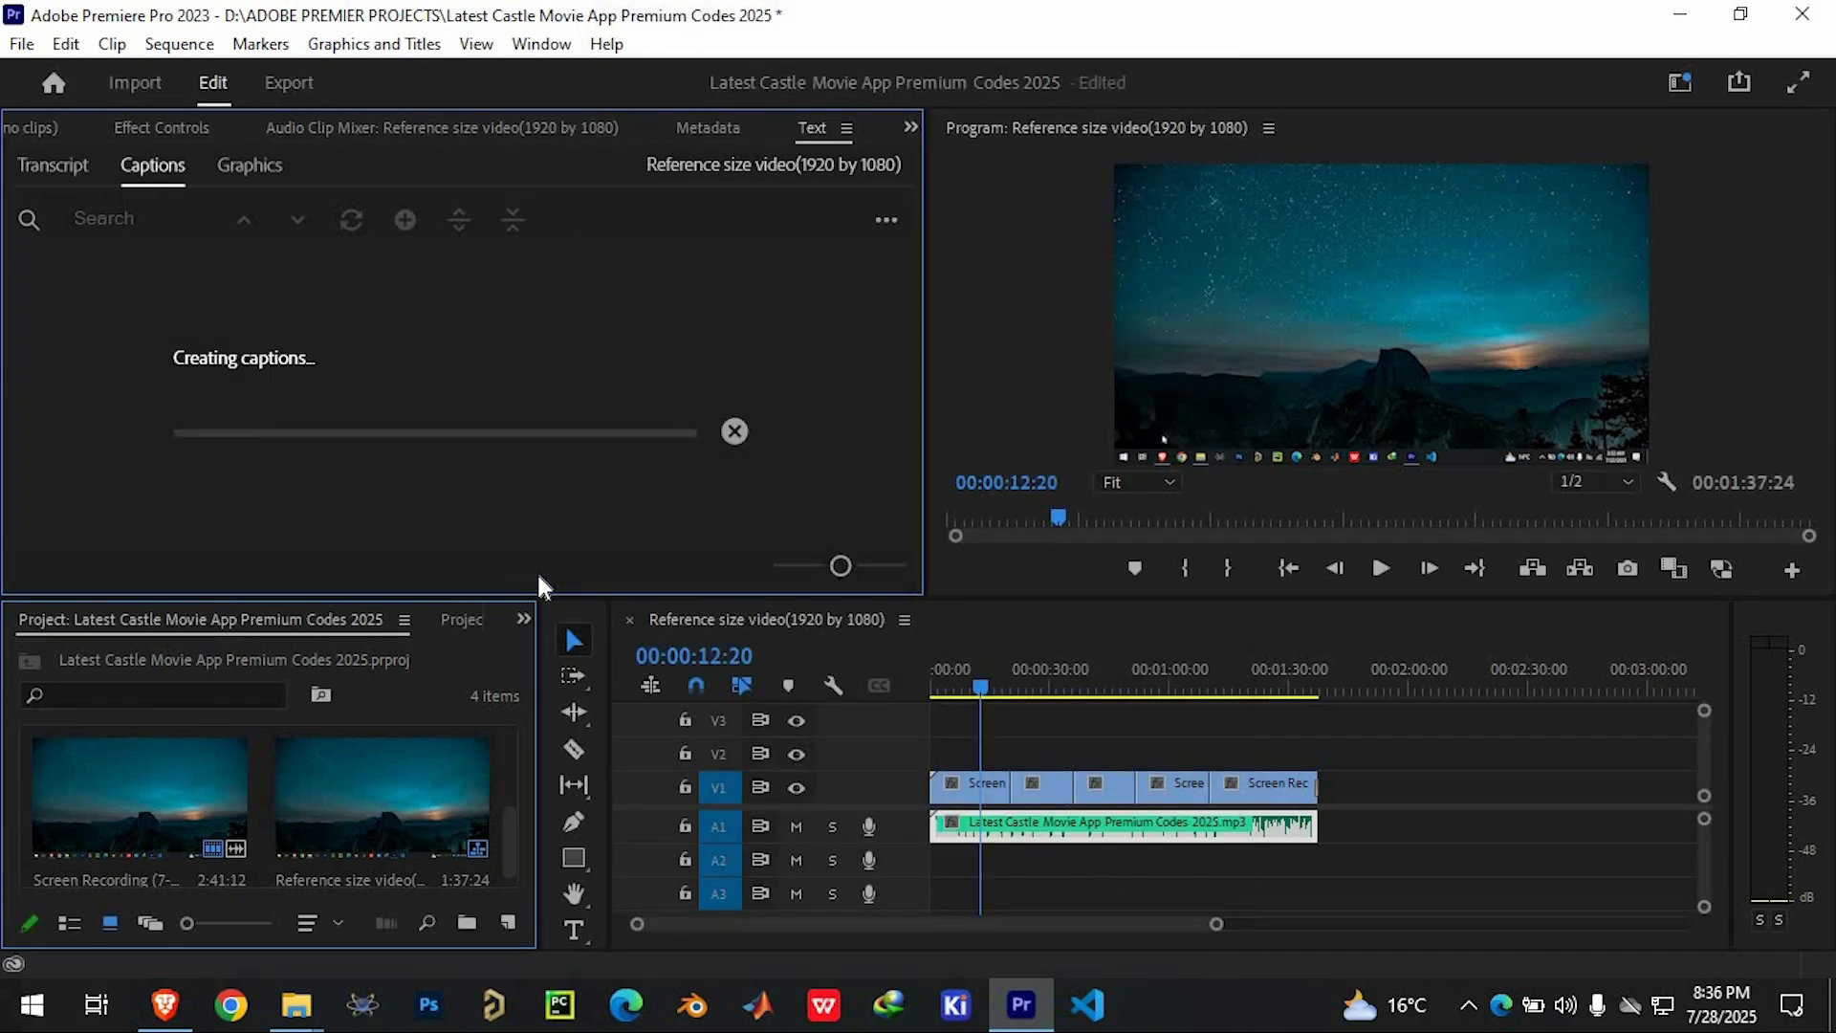
# - Play and scrub through the opening of the sequence to check the captions over the video
pyautogui.click(1377, 568)
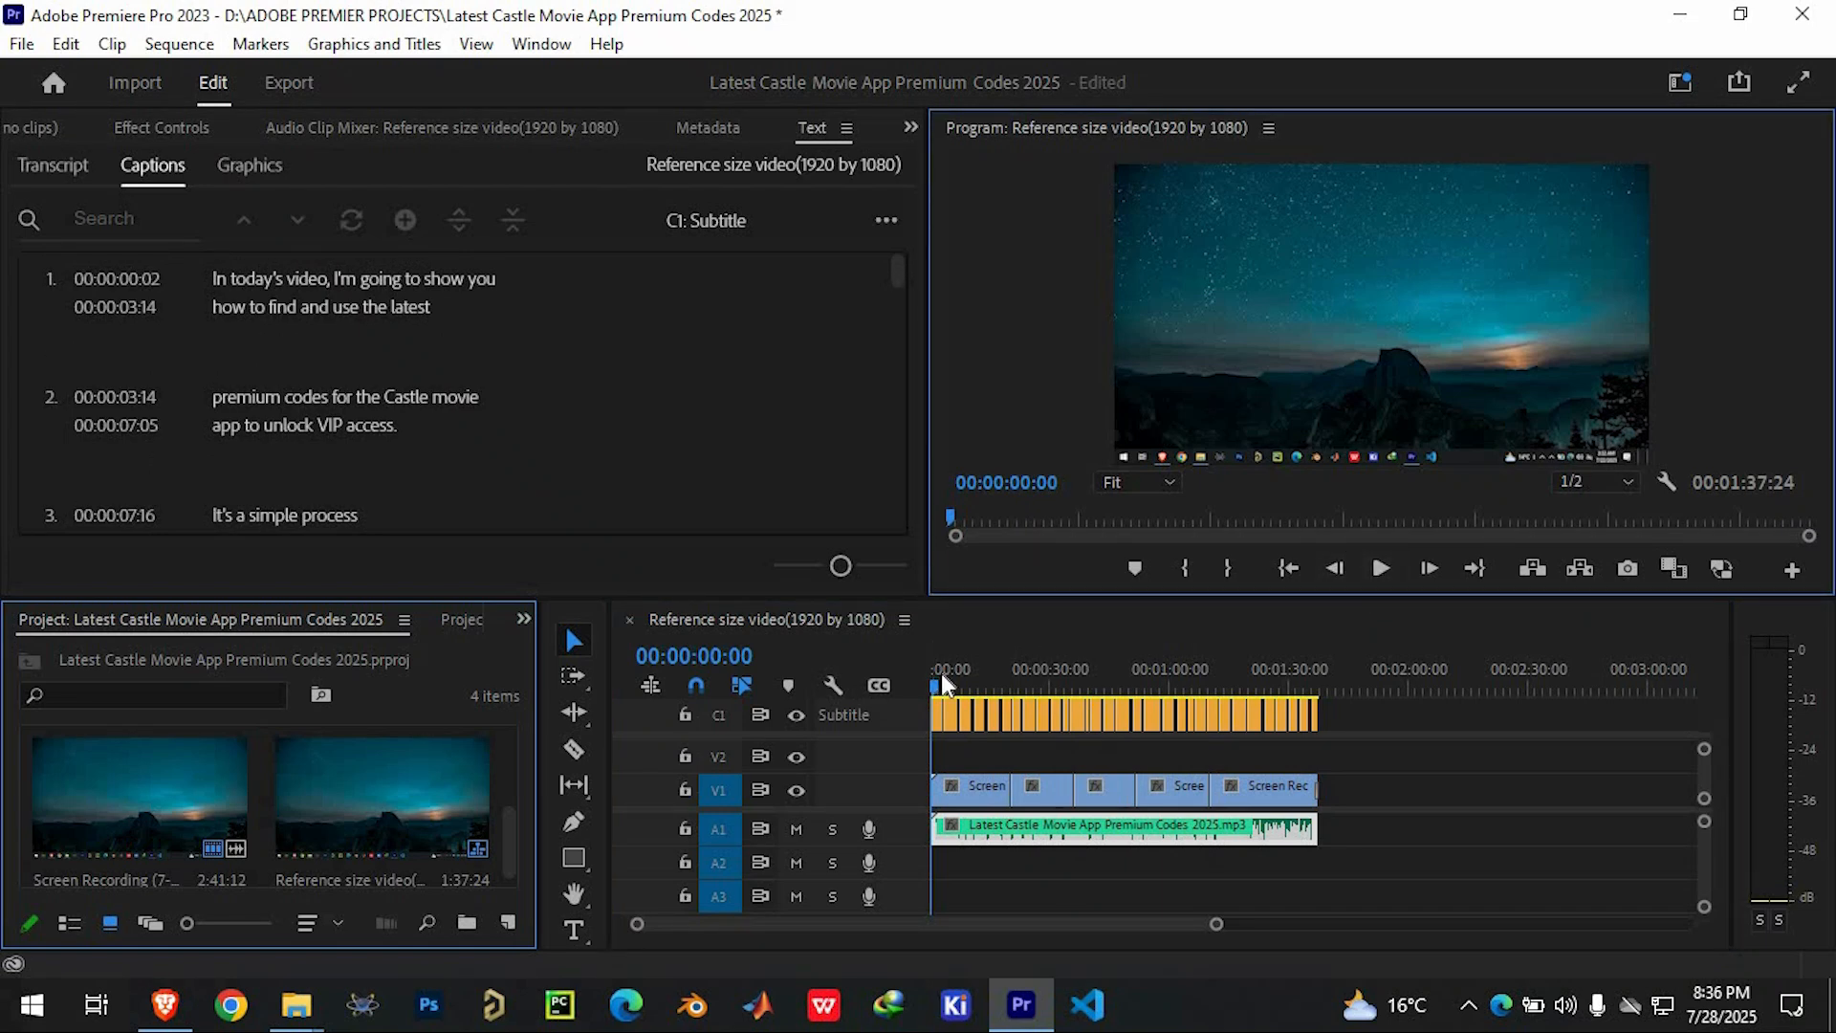
pyautogui.moveTo(938, 674); pyautogui.dragTo(979, 683)
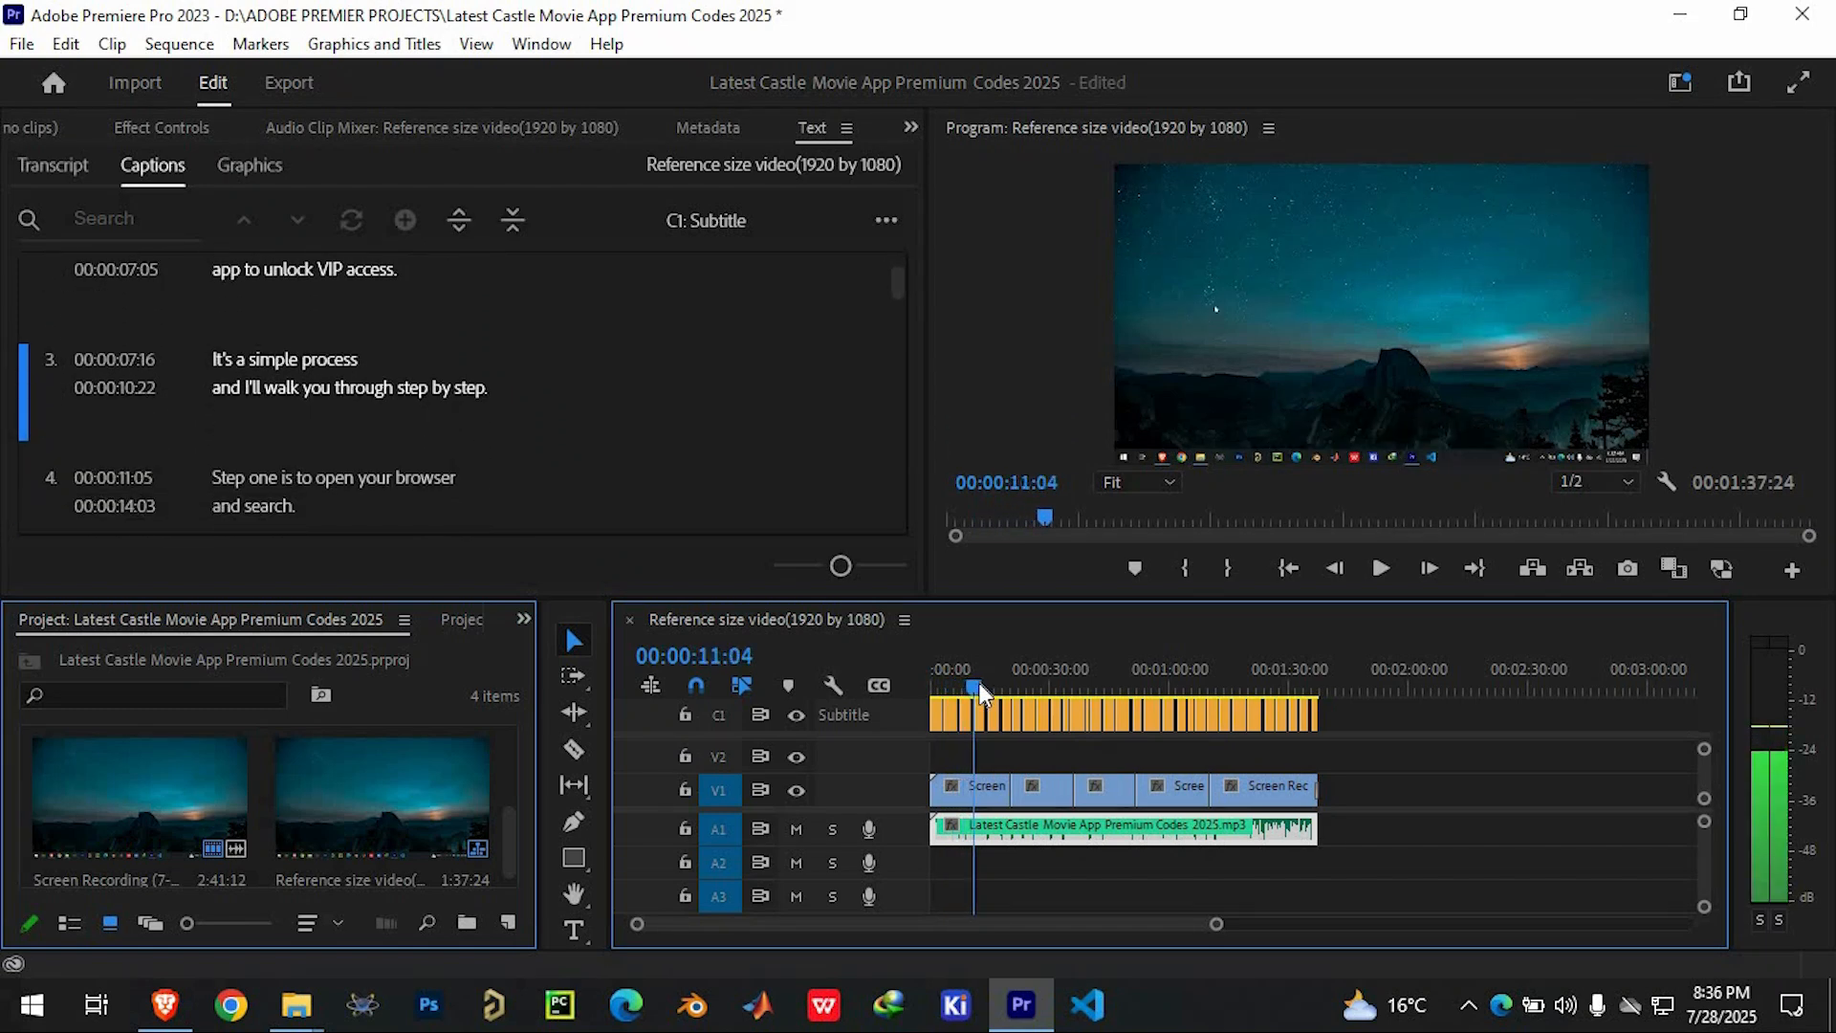
pyautogui.click(1385, 570)
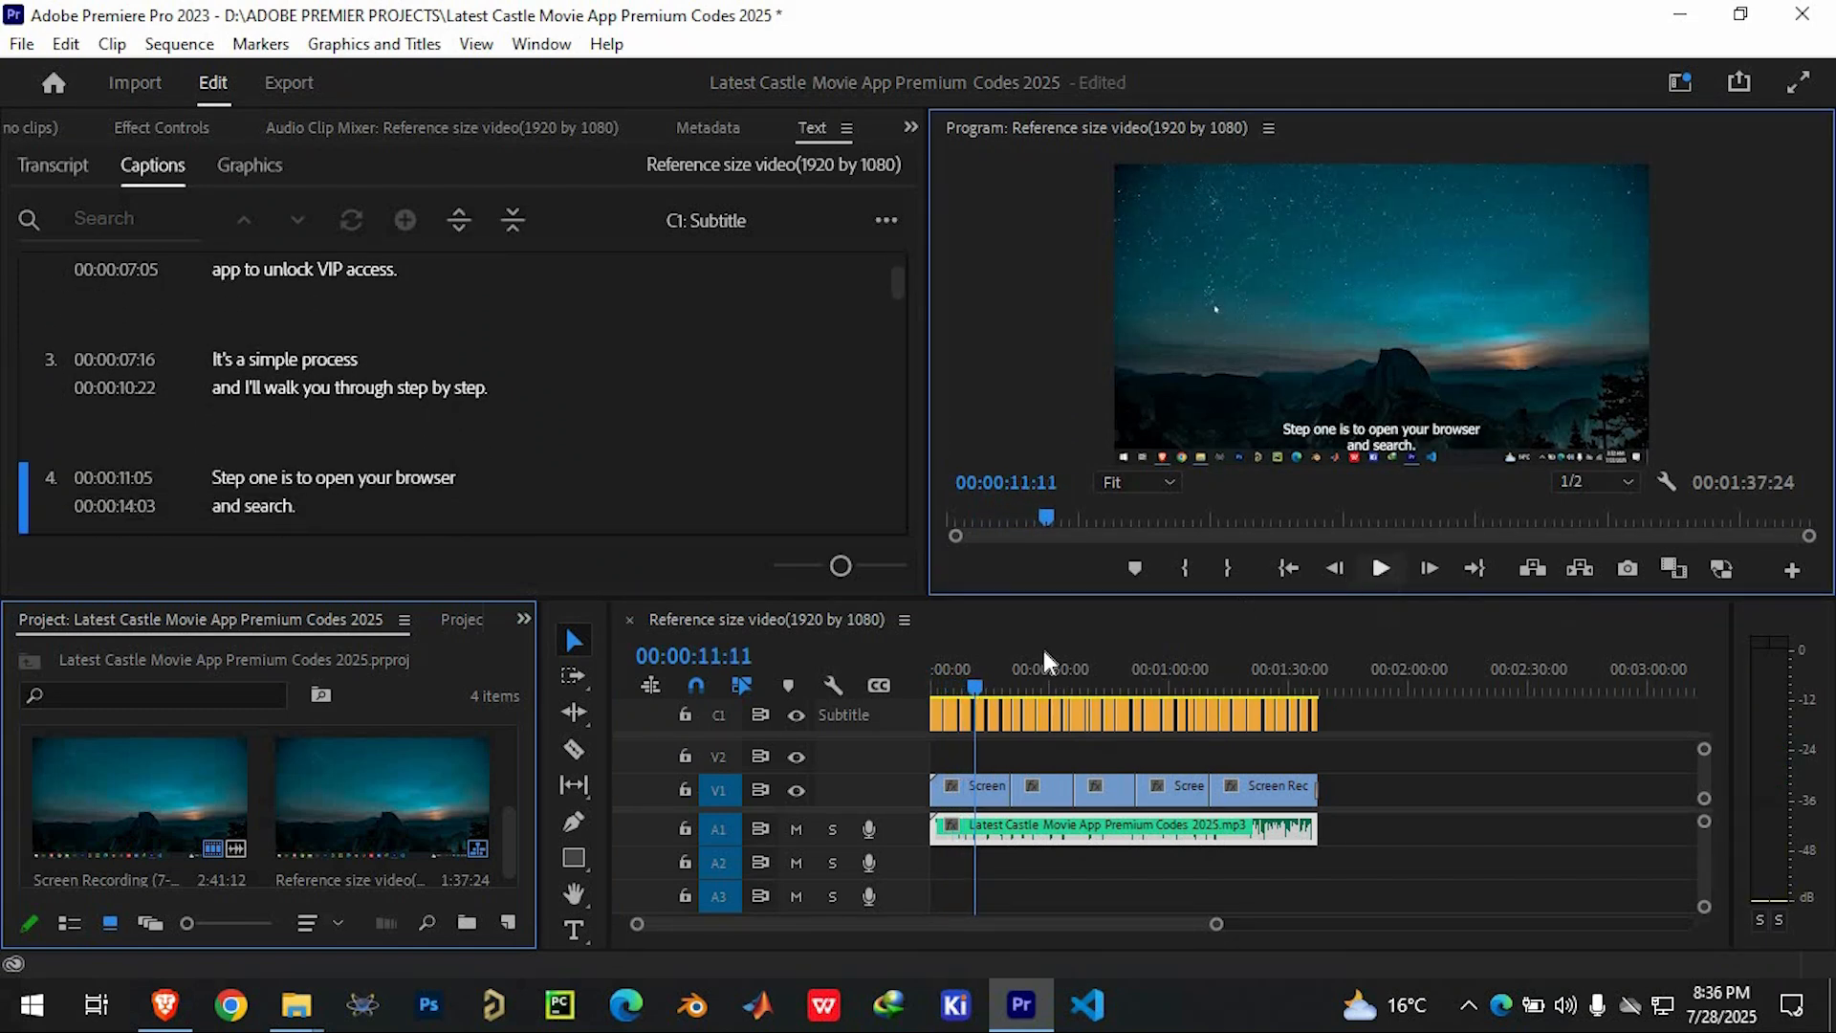
pyautogui.moveTo(957, 687); pyautogui.dragTo(1001, 685)
# - Select the second caption and enable a background behind its text
pyautogui.click(248, 168)
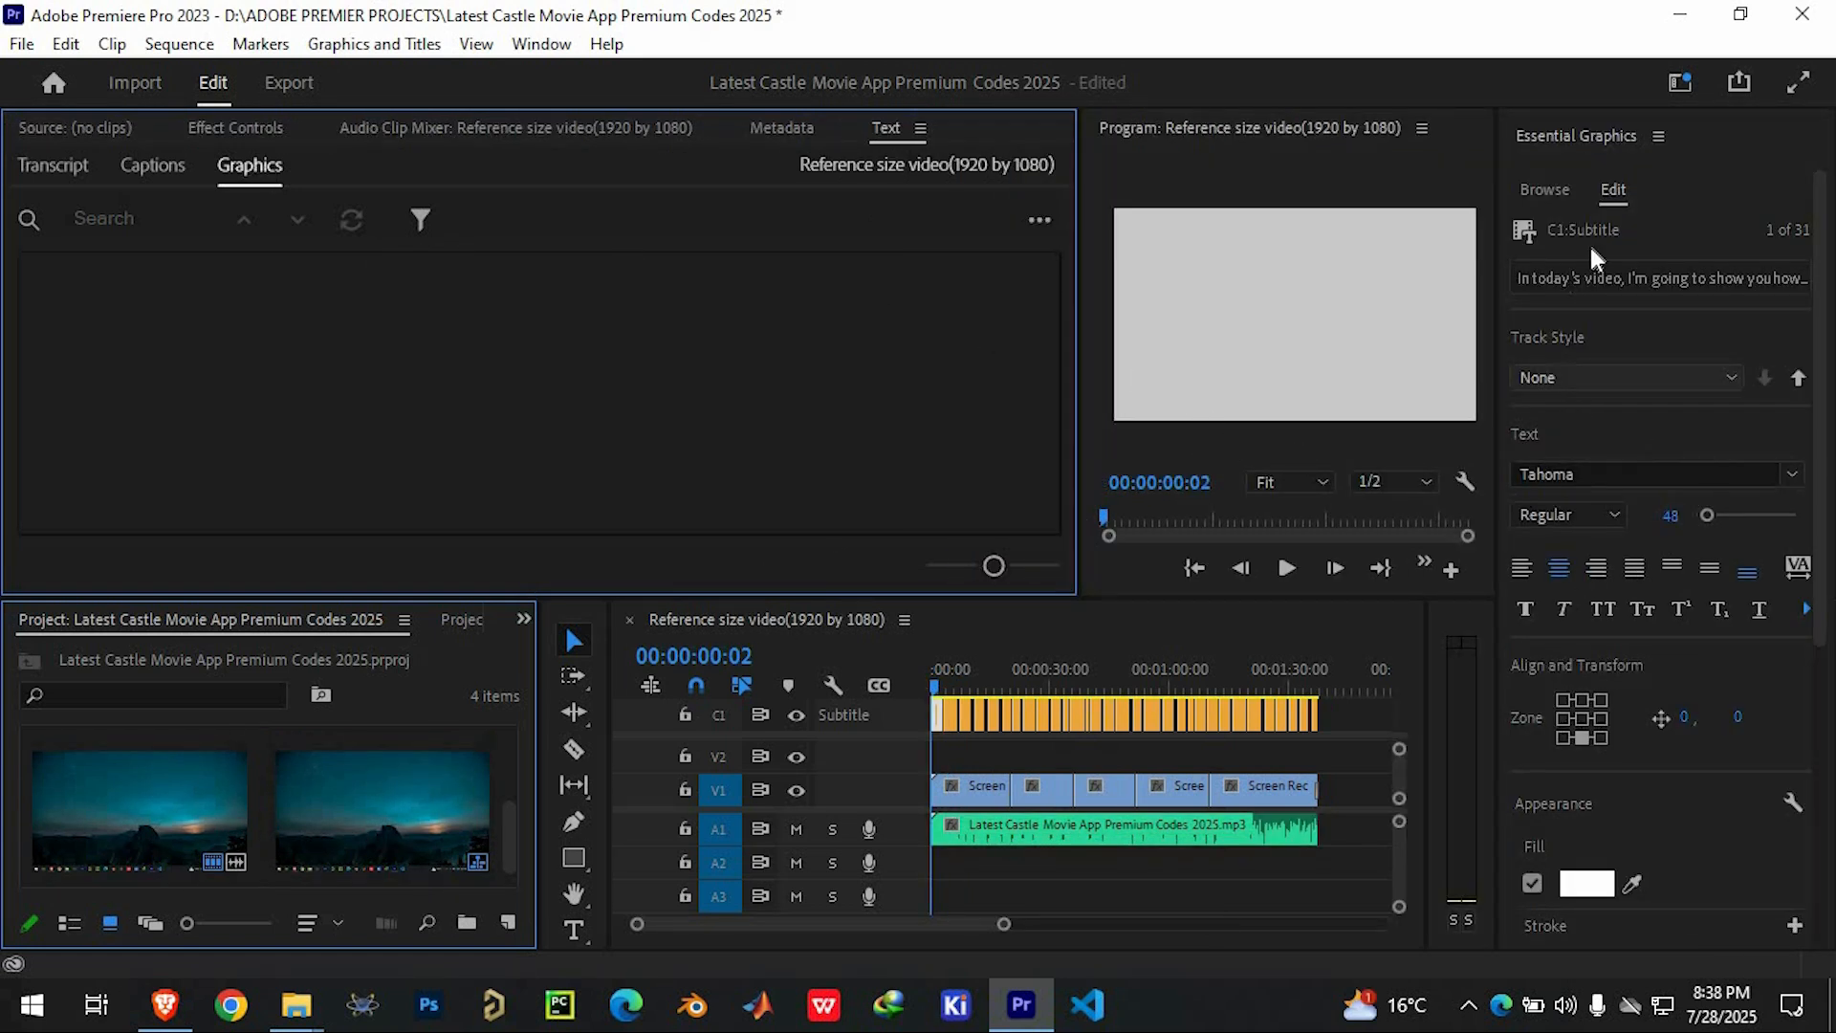
pyautogui.scroll(-1, 1764, 464)
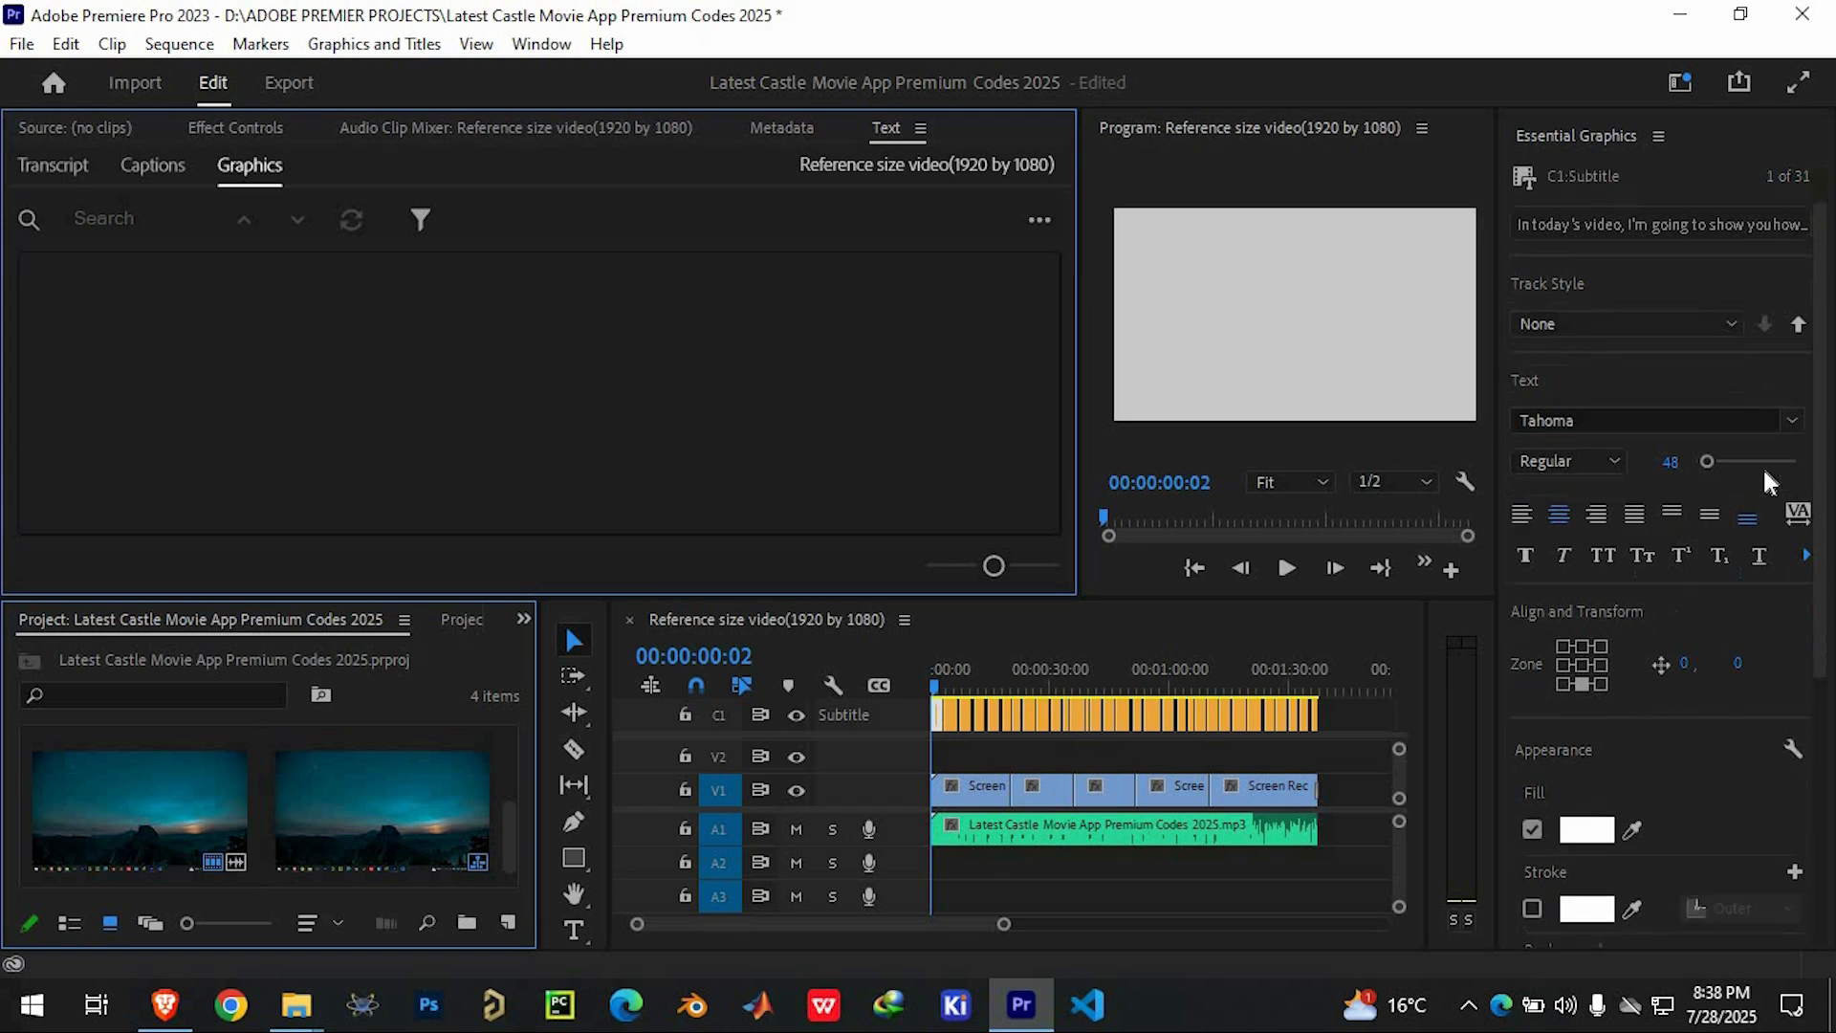
pyautogui.scroll(1, 1756, 519)
pyautogui.scroll(-7, 1672, 692)
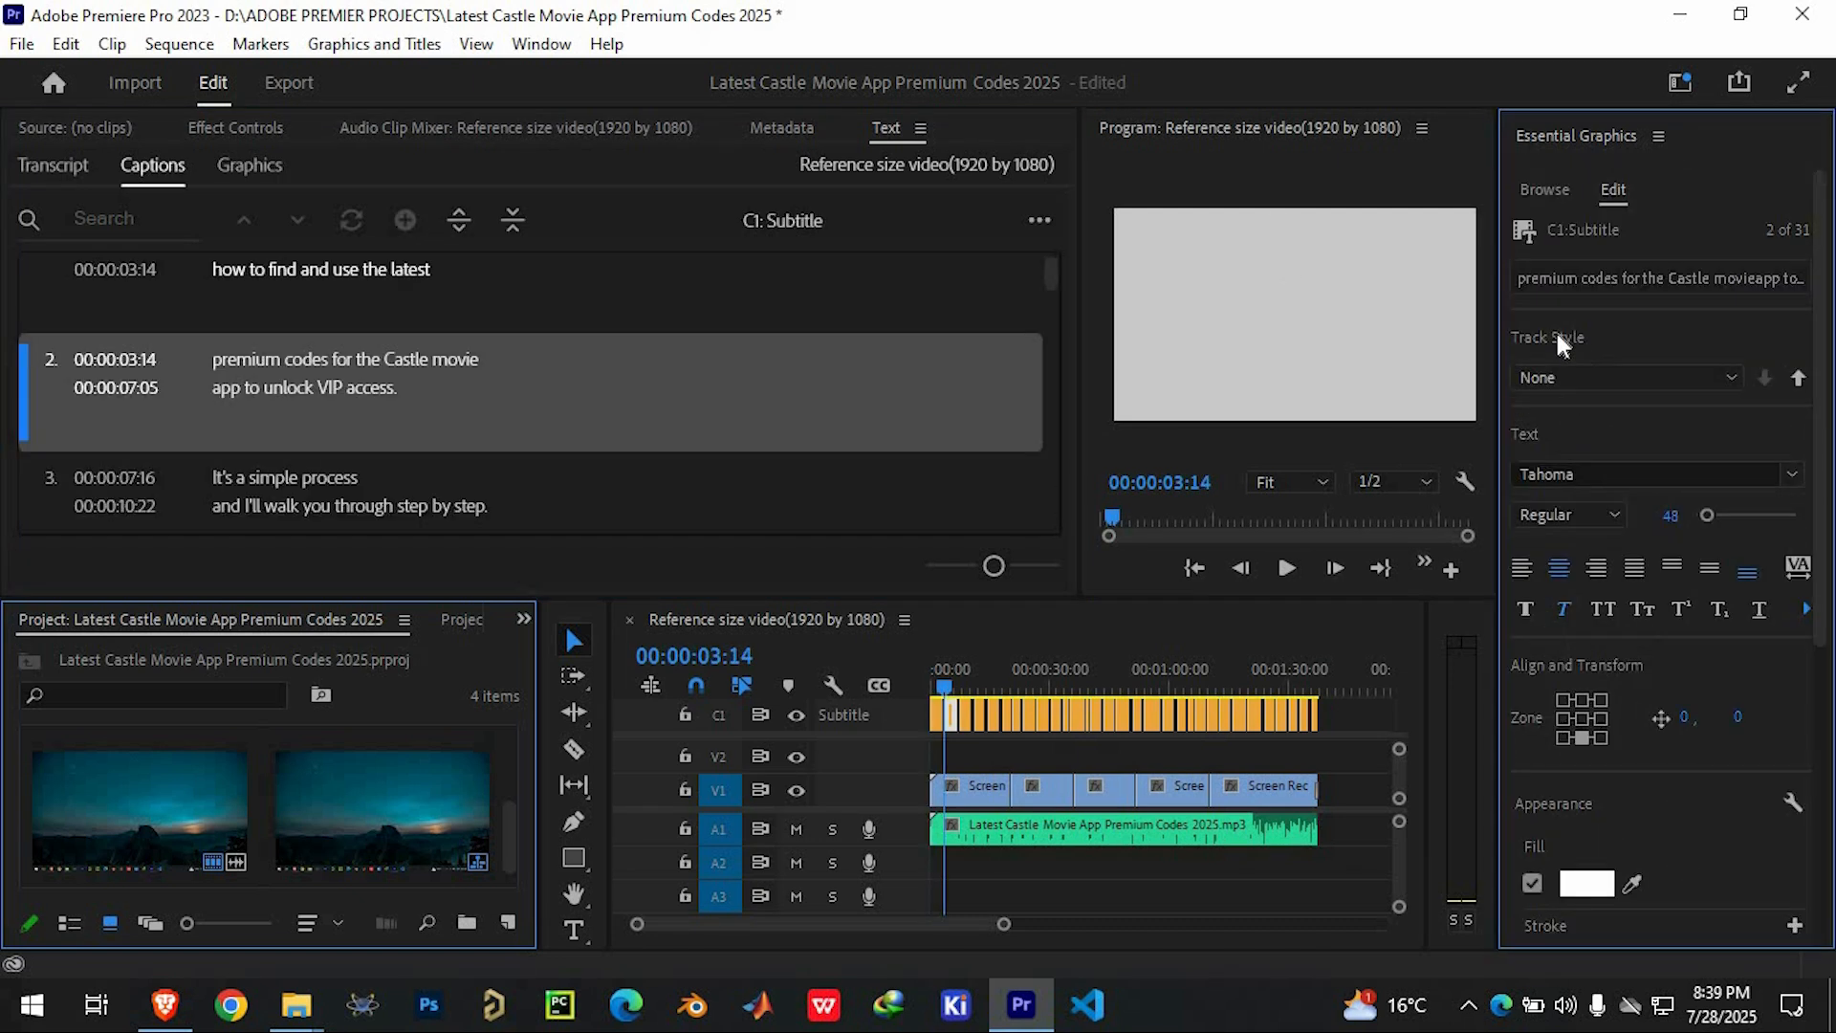
pyautogui.click(1541, 274)
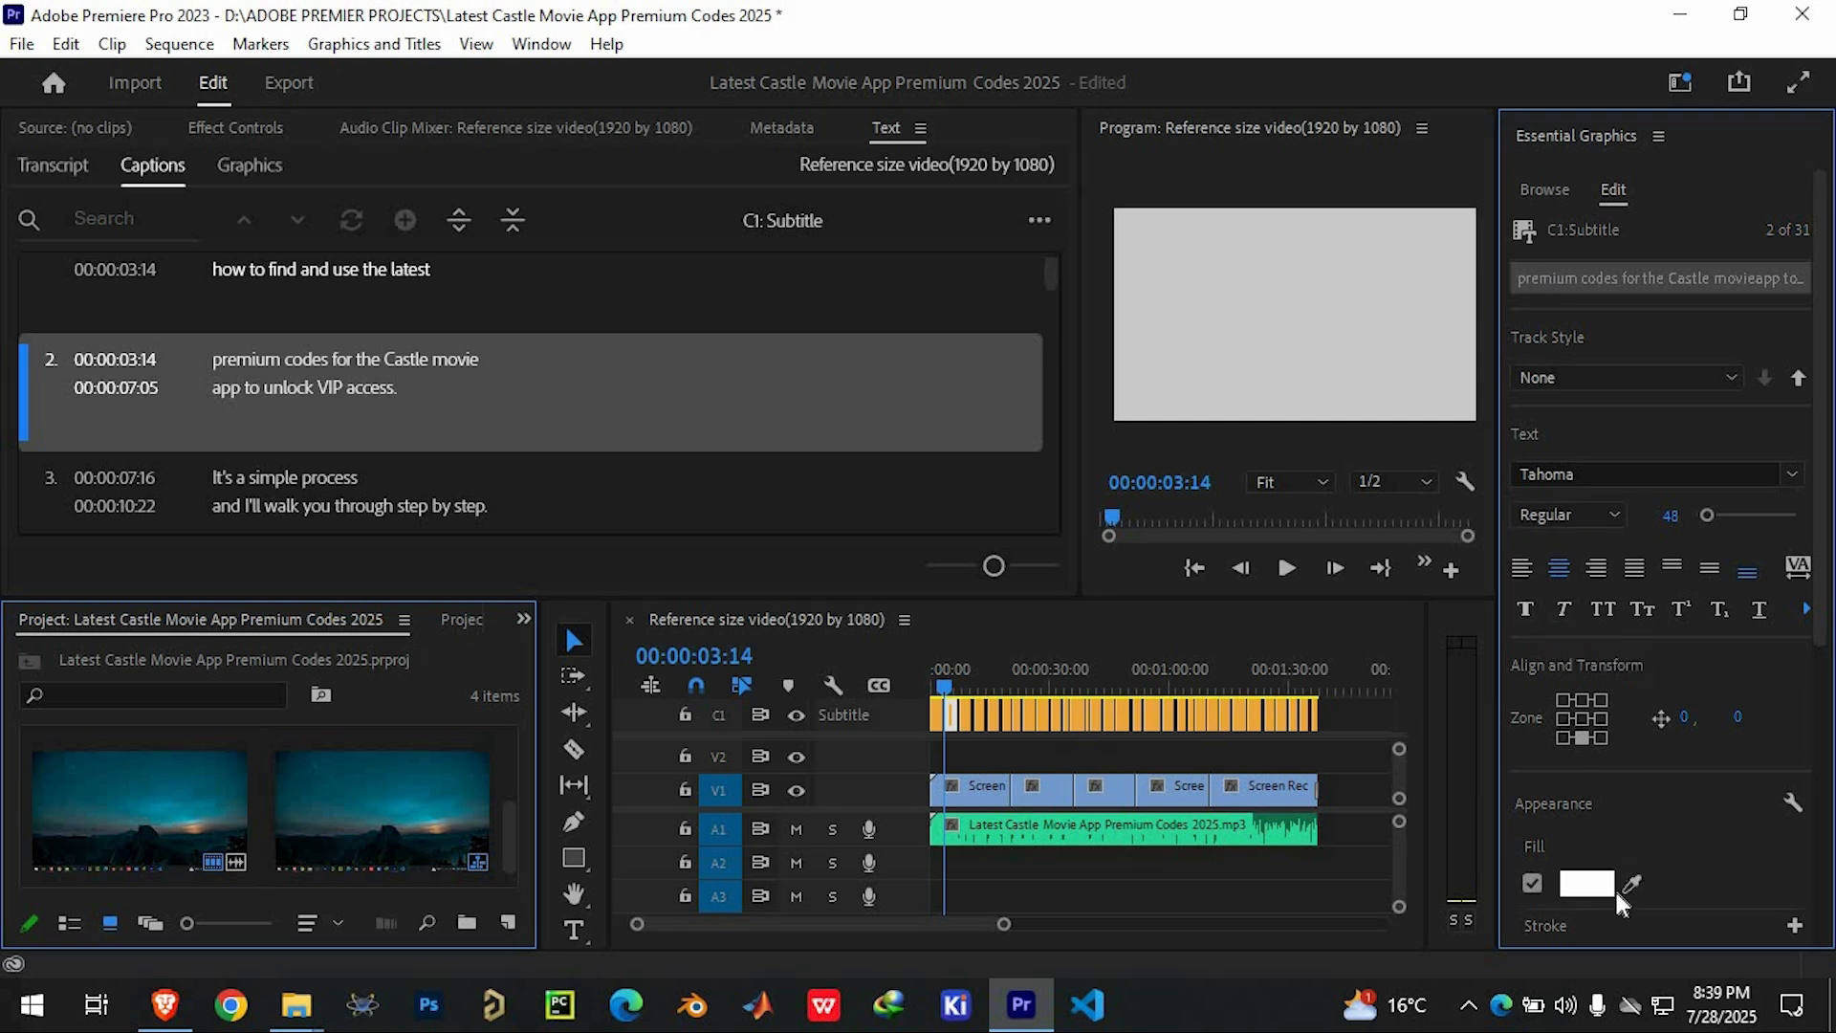
pyautogui.scroll(-2, 1626, 842)
pyautogui.scroll(-2, 1630, 792)
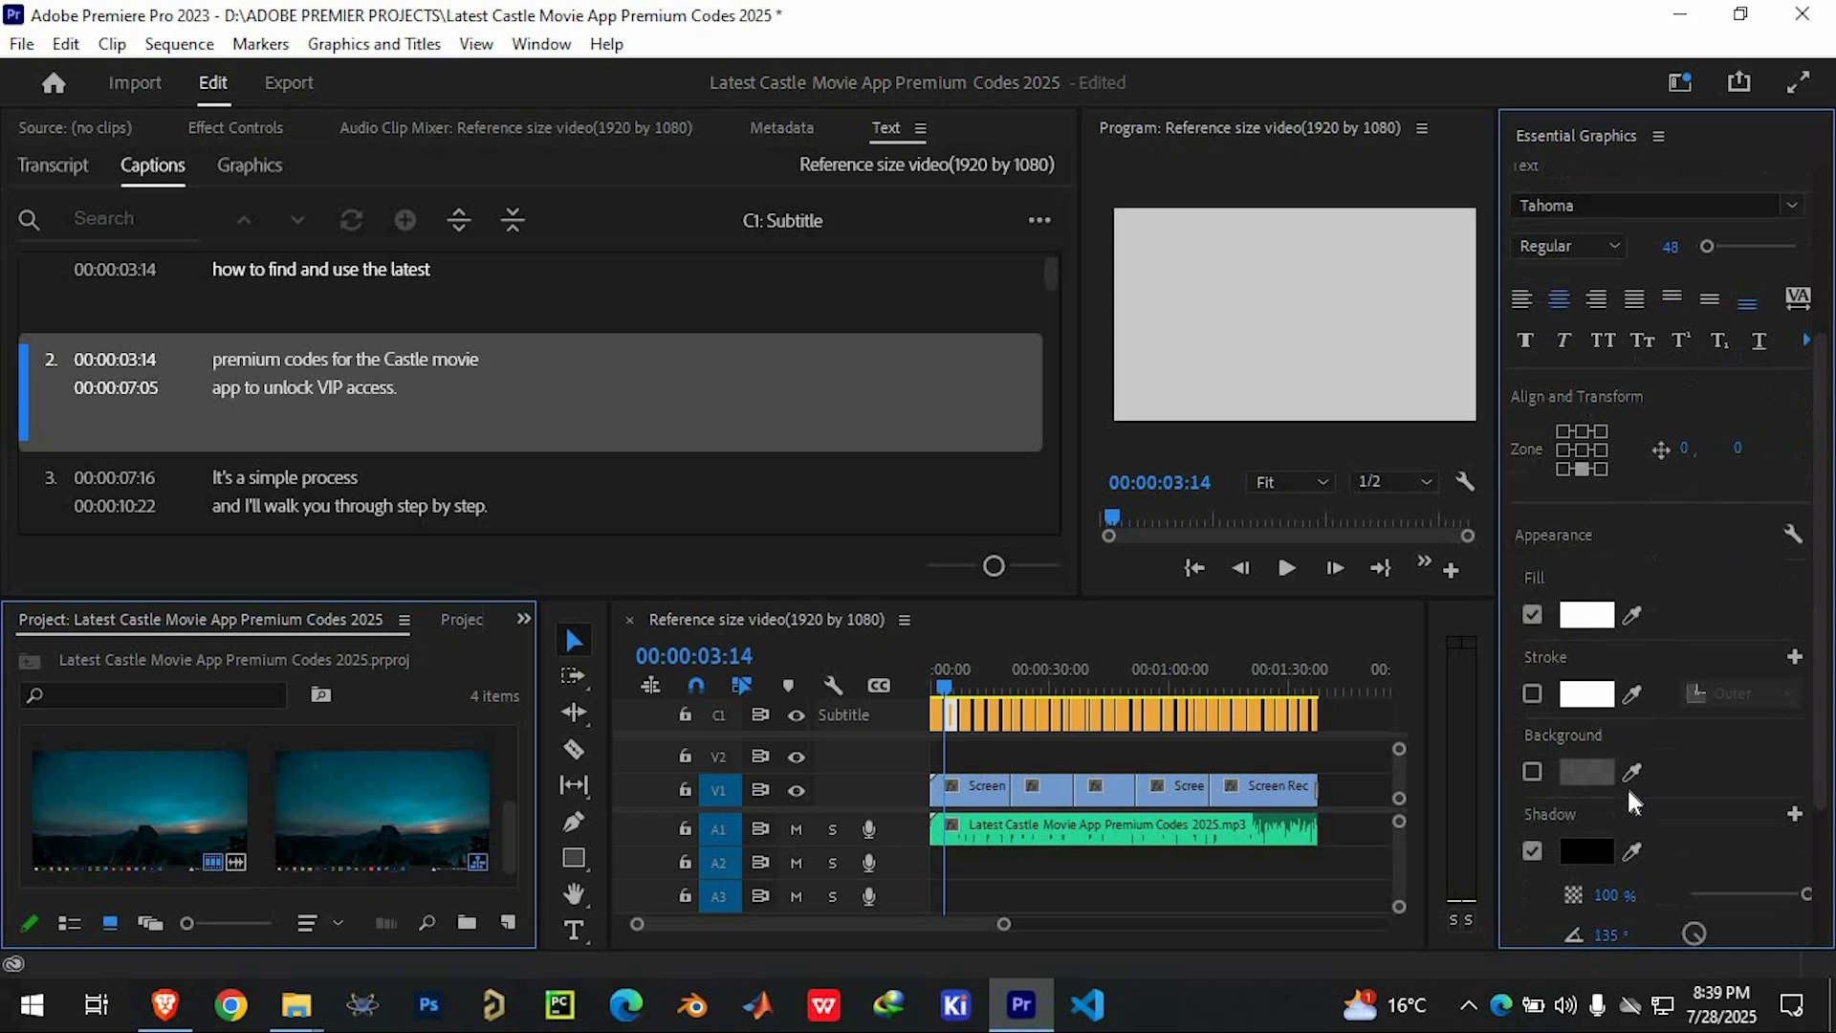
pyautogui.click(1535, 771)
pyautogui.scroll(-2, 1673, 777)
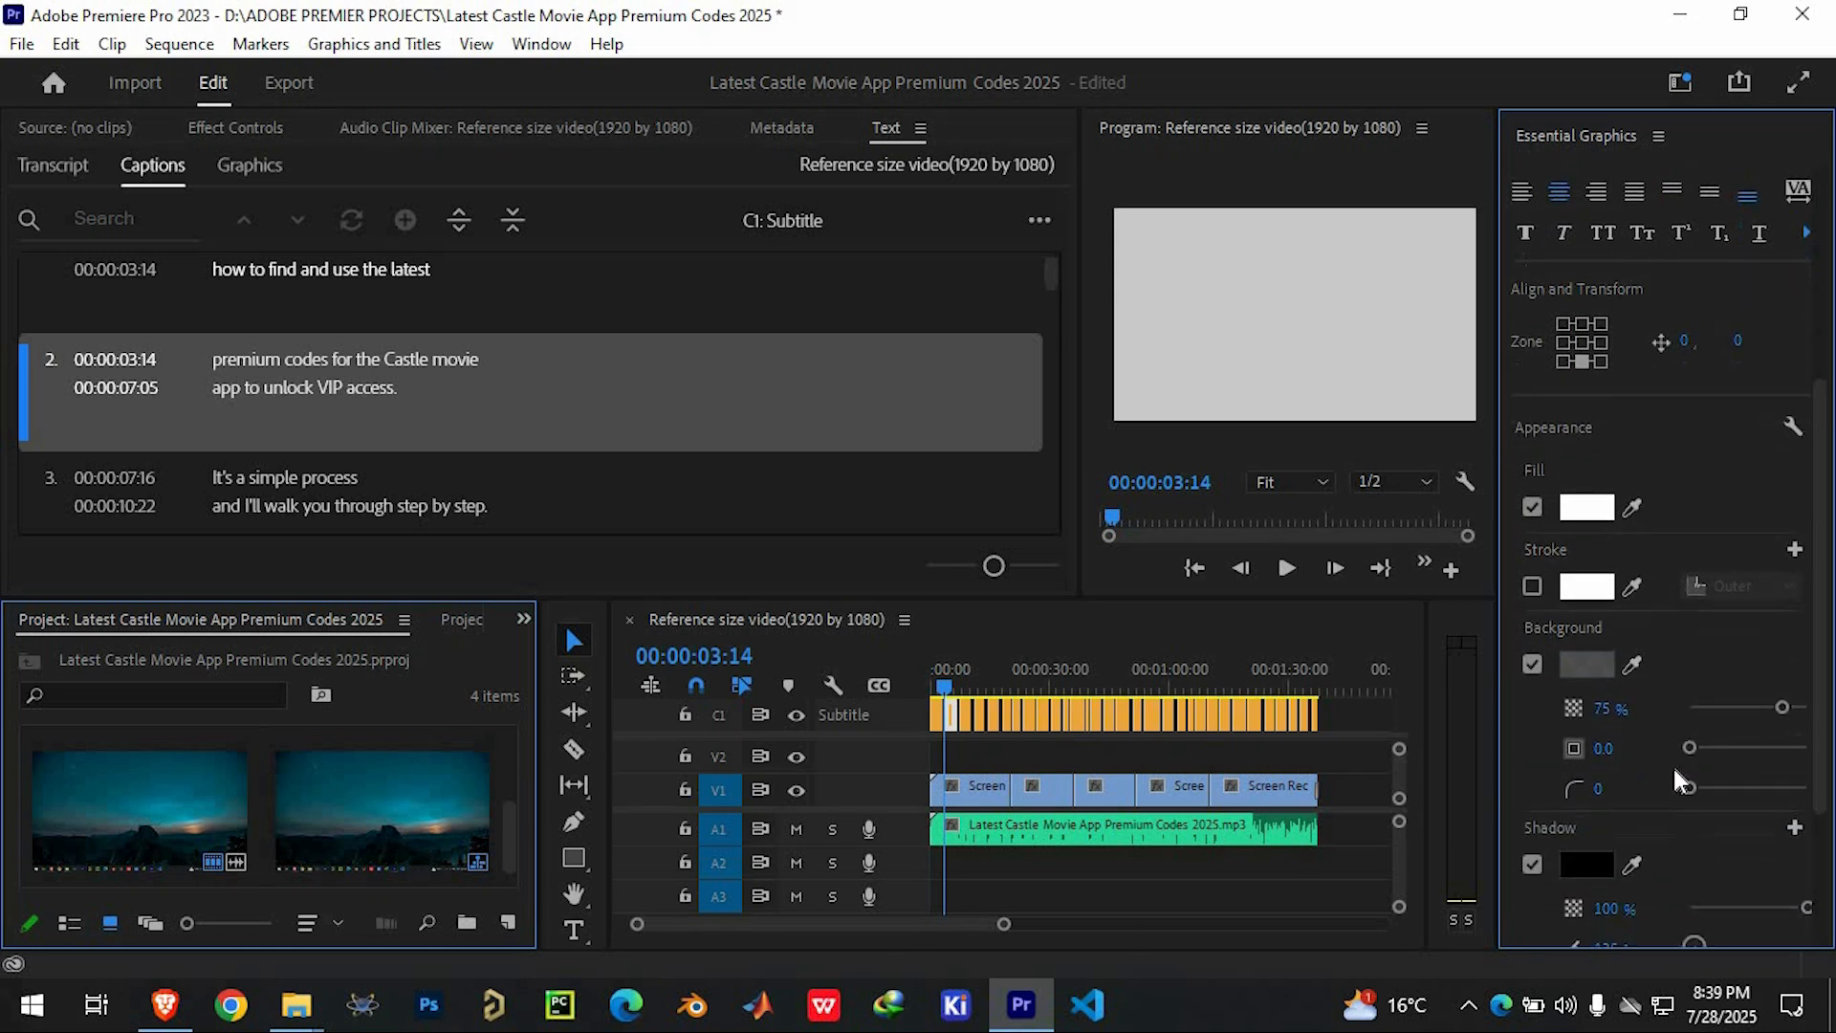
pyautogui.scroll(-1, 1674, 769)
# - Set the caption background's opacity to 75% and its size to 30.7
pyautogui.moveTo(1724, 652); pyautogui.dragTo(1698, 653)
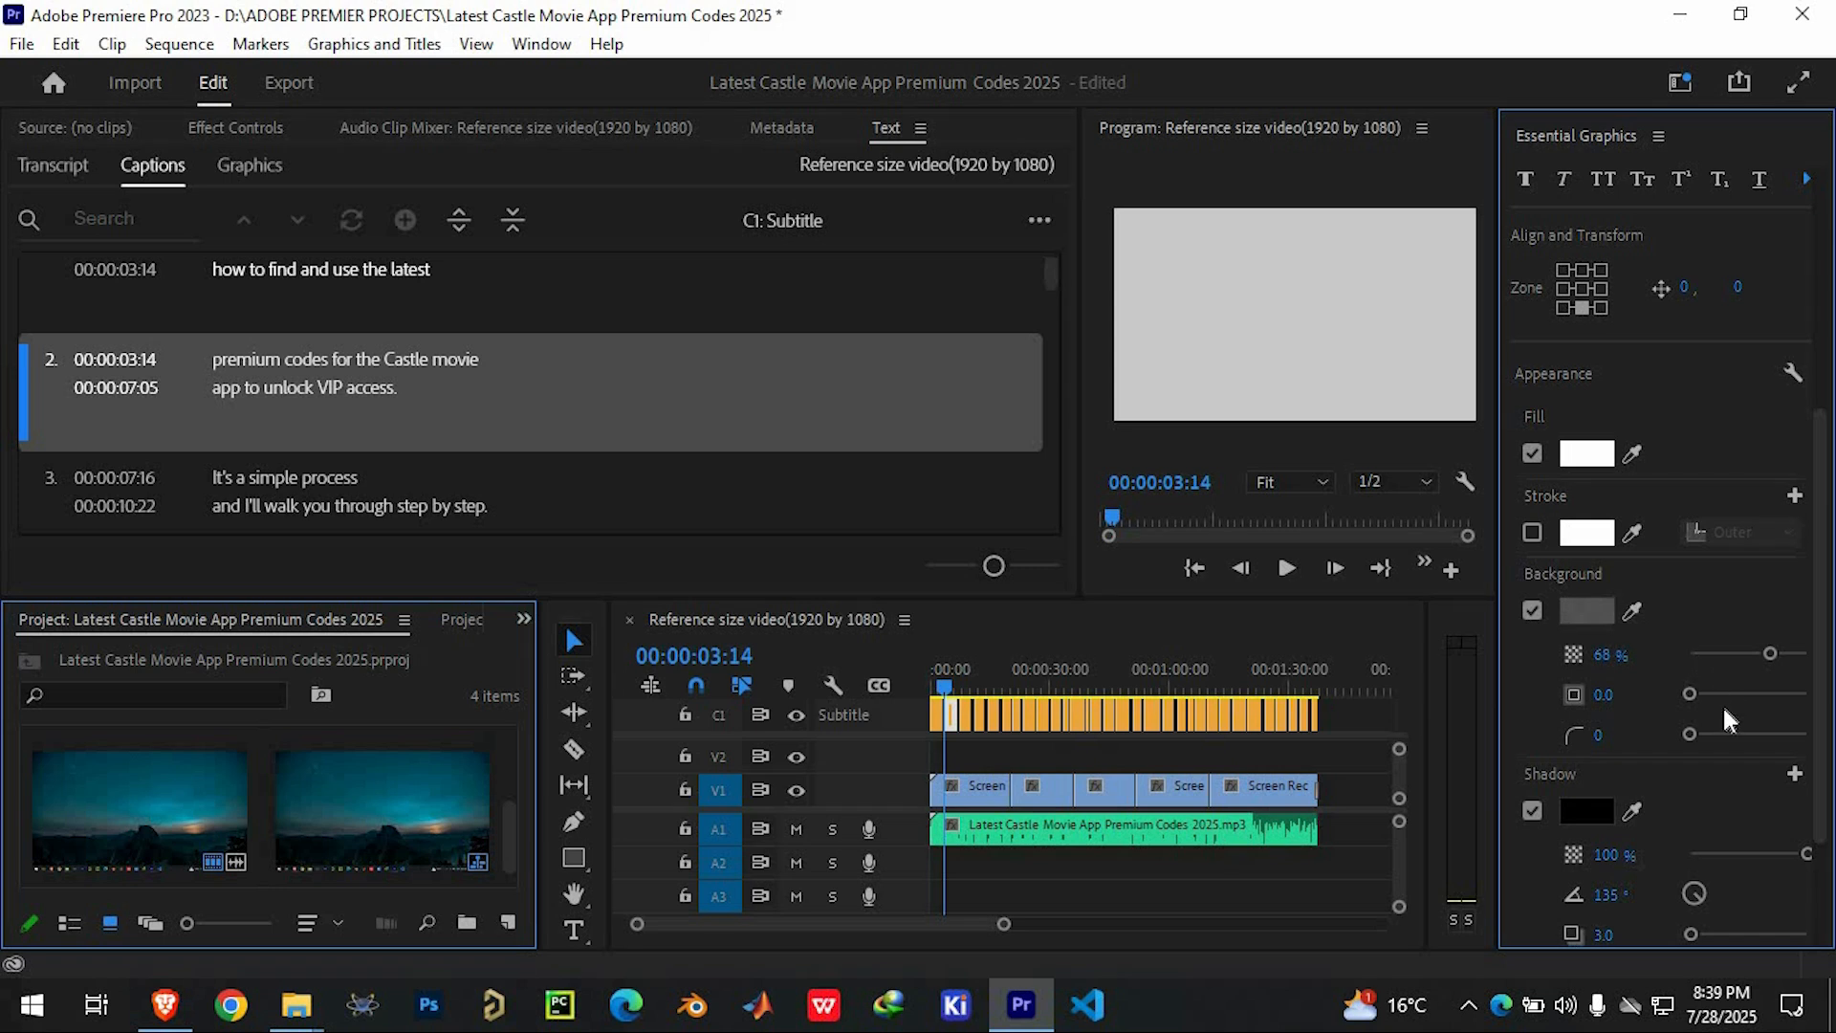
pyautogui.click(1772, 653)
pyautogui.moveTo(1690, 693)
pyautogui.mouseDown()
pyautogui.moveTo(1807, 693)
pyautogui.moveTo(1720, 696)
pyautogui.mouseUp()
pyautogui.scroll(-3, 1730, 713)
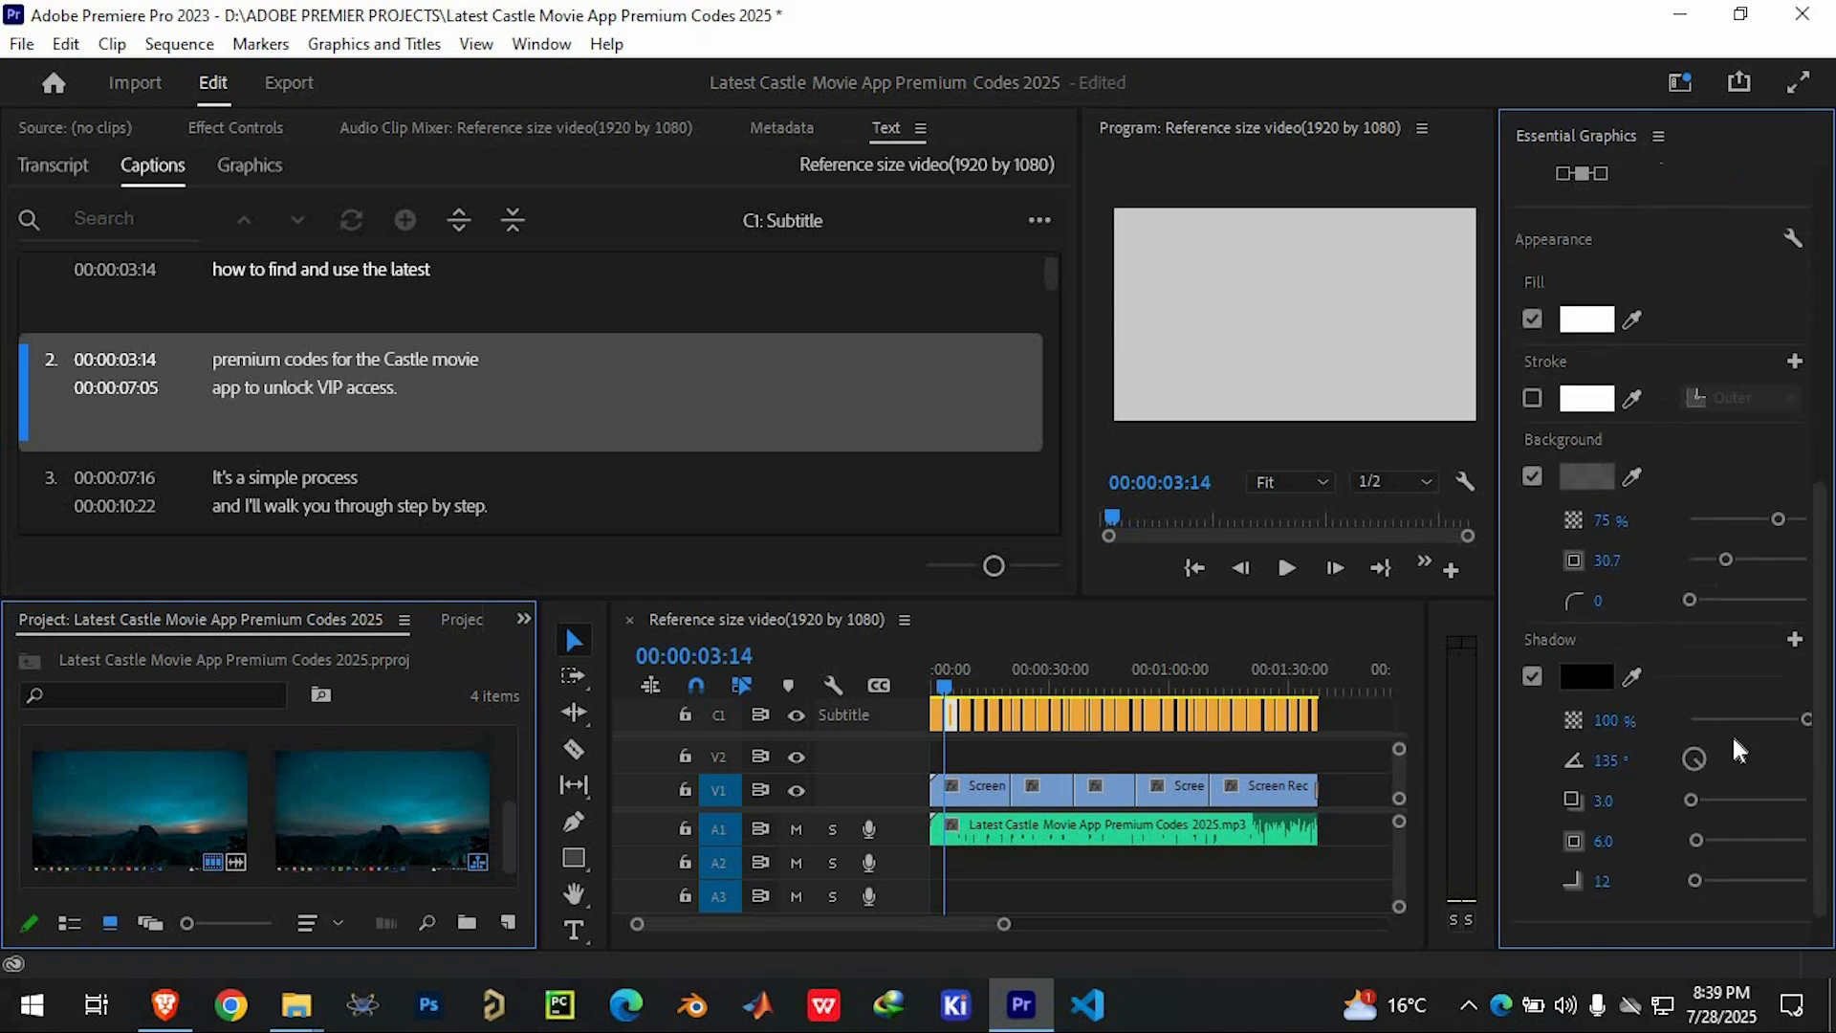
# - Increase the size of the second caption's background to 71.6
pyautogui.scroll(2, 1719, 593)
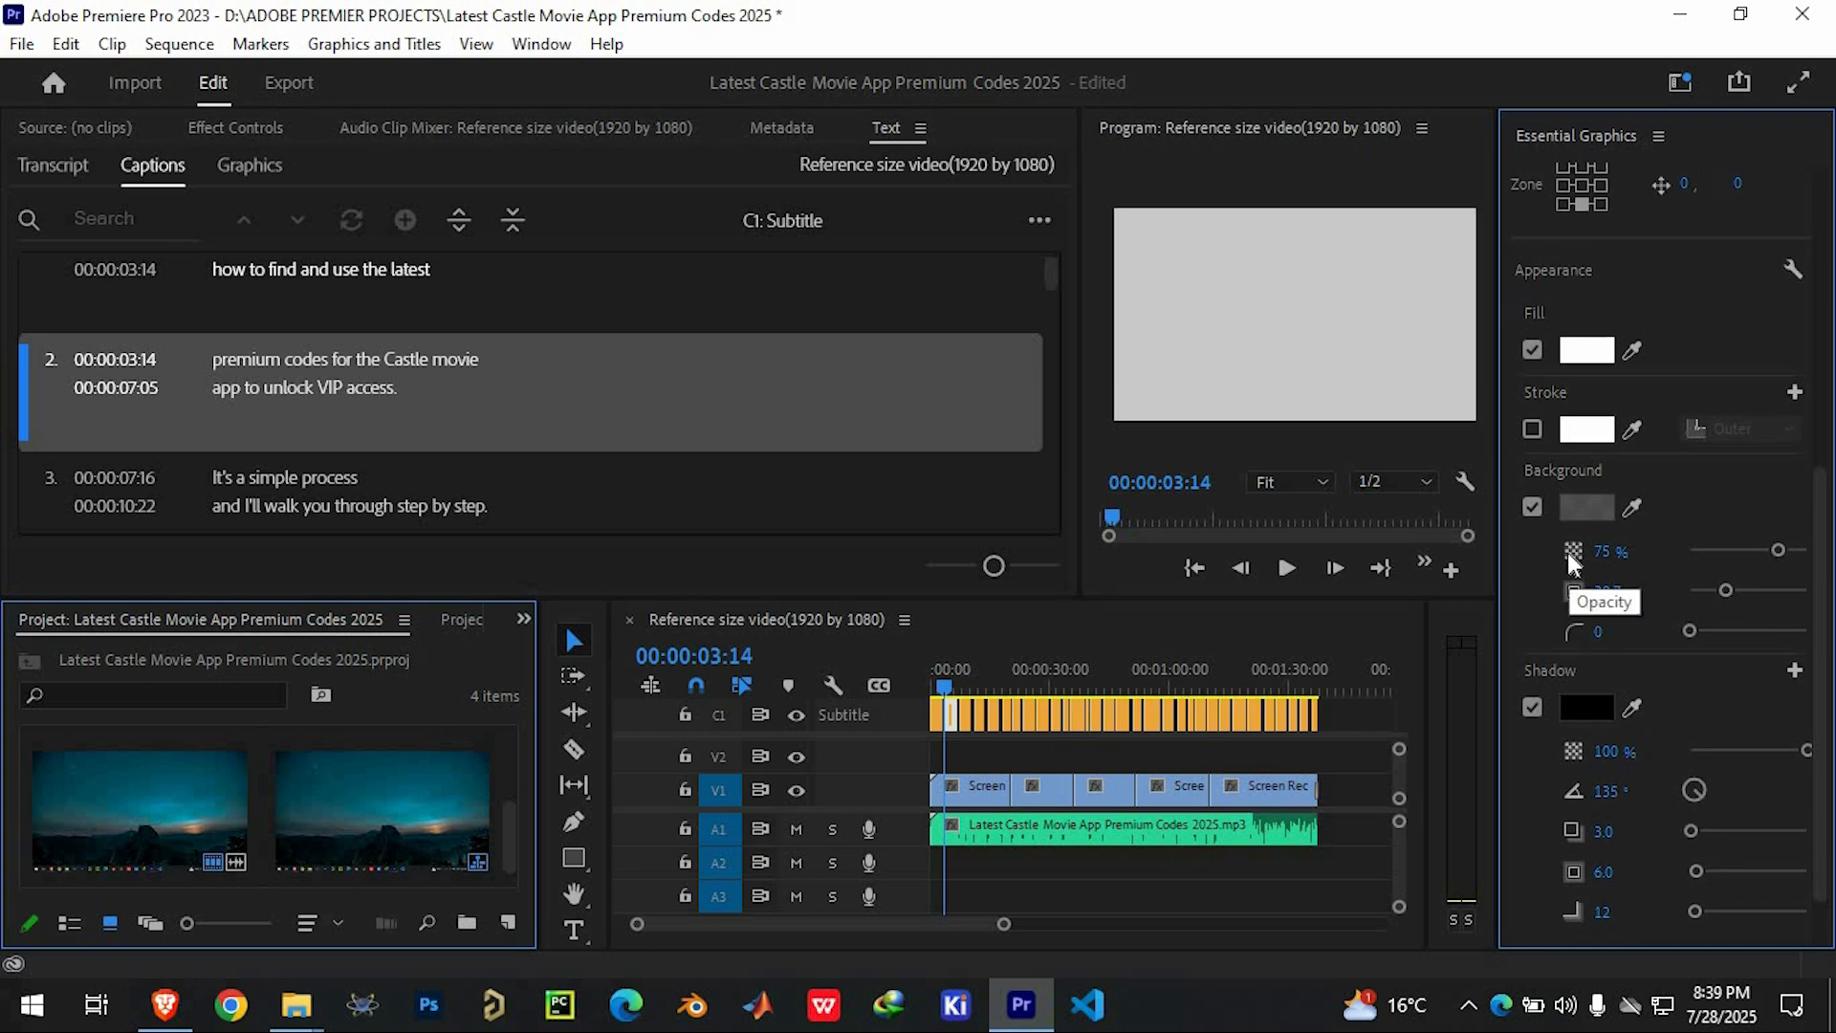
pyautogui.moveTo(1725, 590); pyautogui.dragTo(1774, 587)
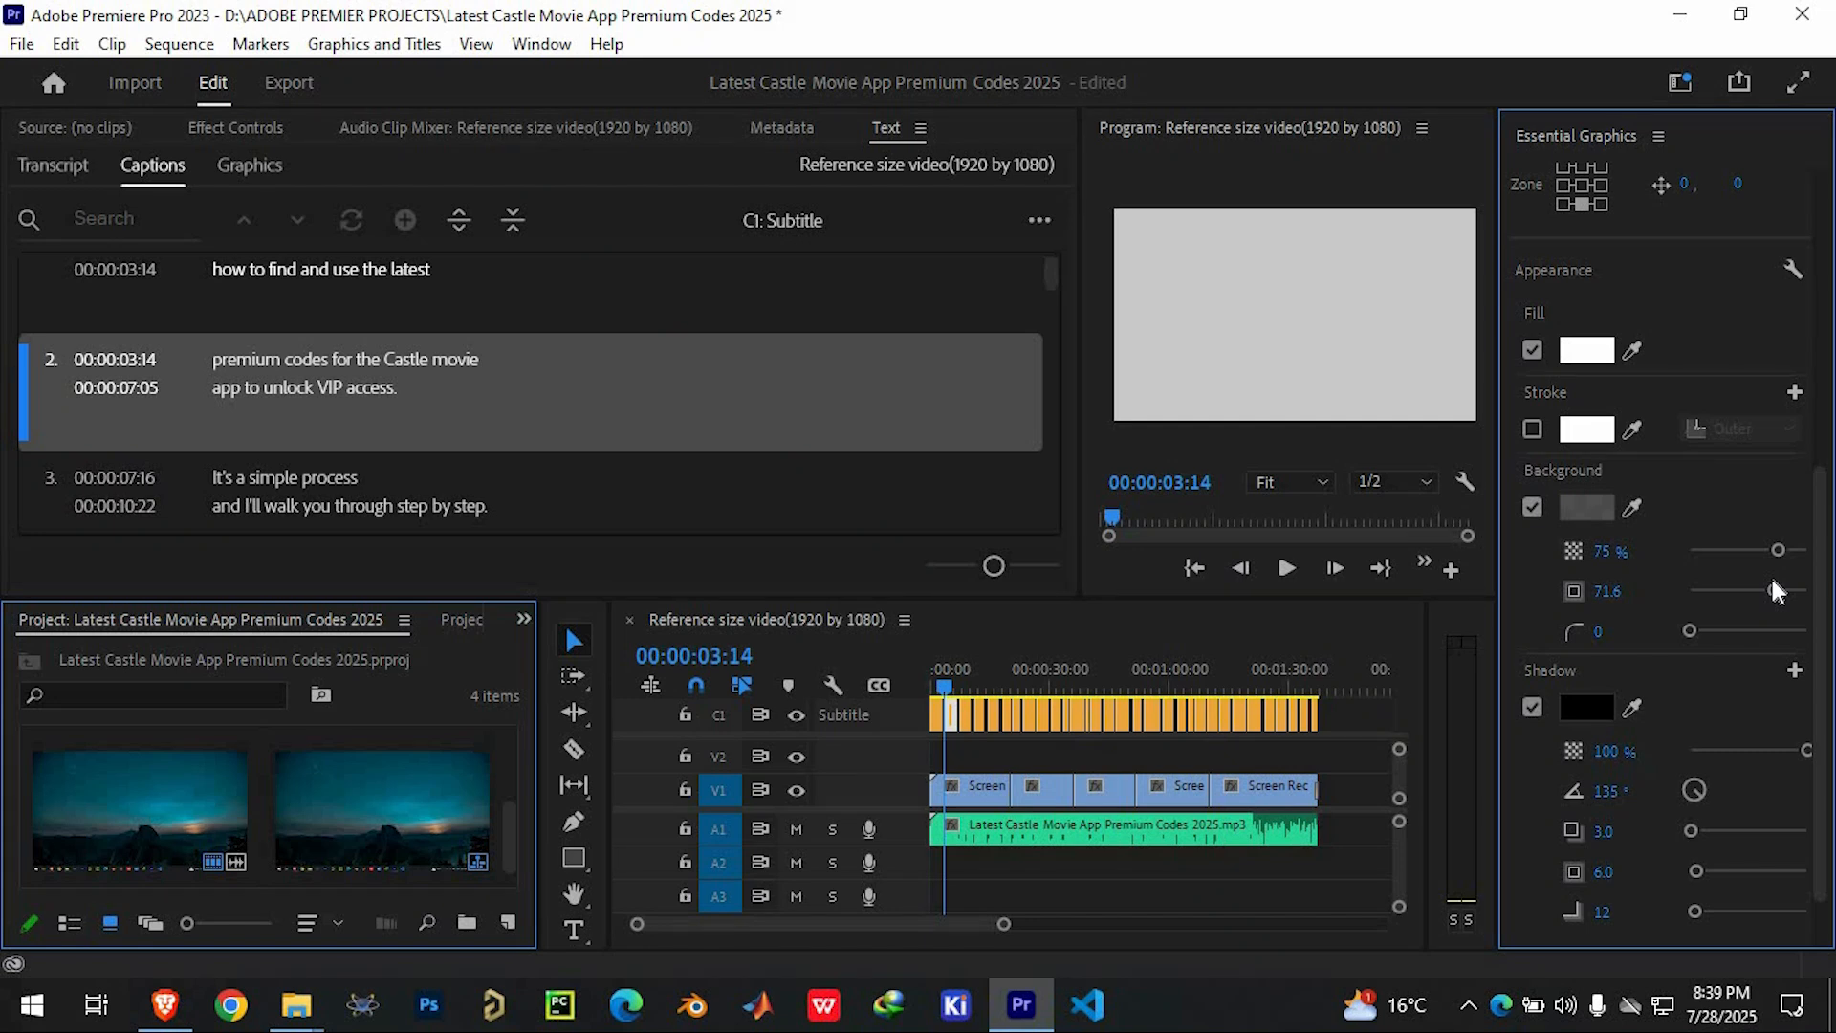
pyautogui.scroll(-2, 1760, 727)
# - Create a new track style from the current caption formatting and name it Text Style
pyautogui.scroll(12, 1737, 438)
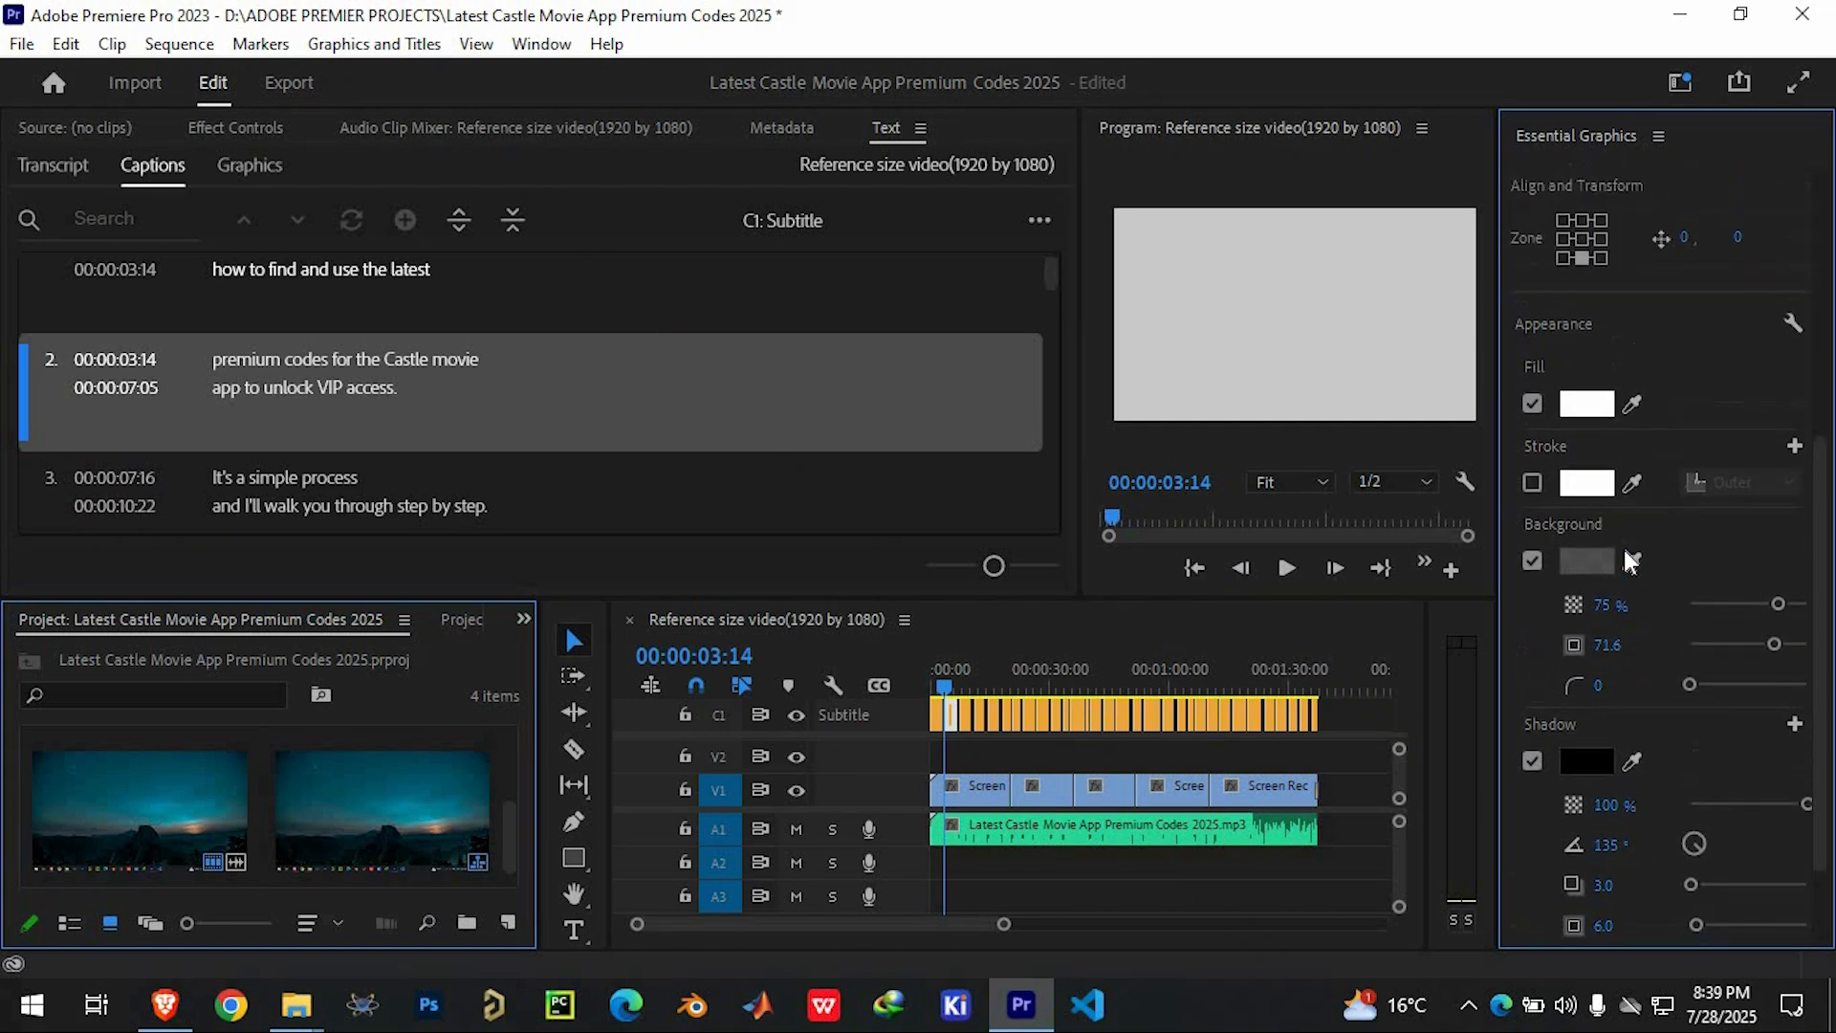
pyautogui.click(1689, 275)
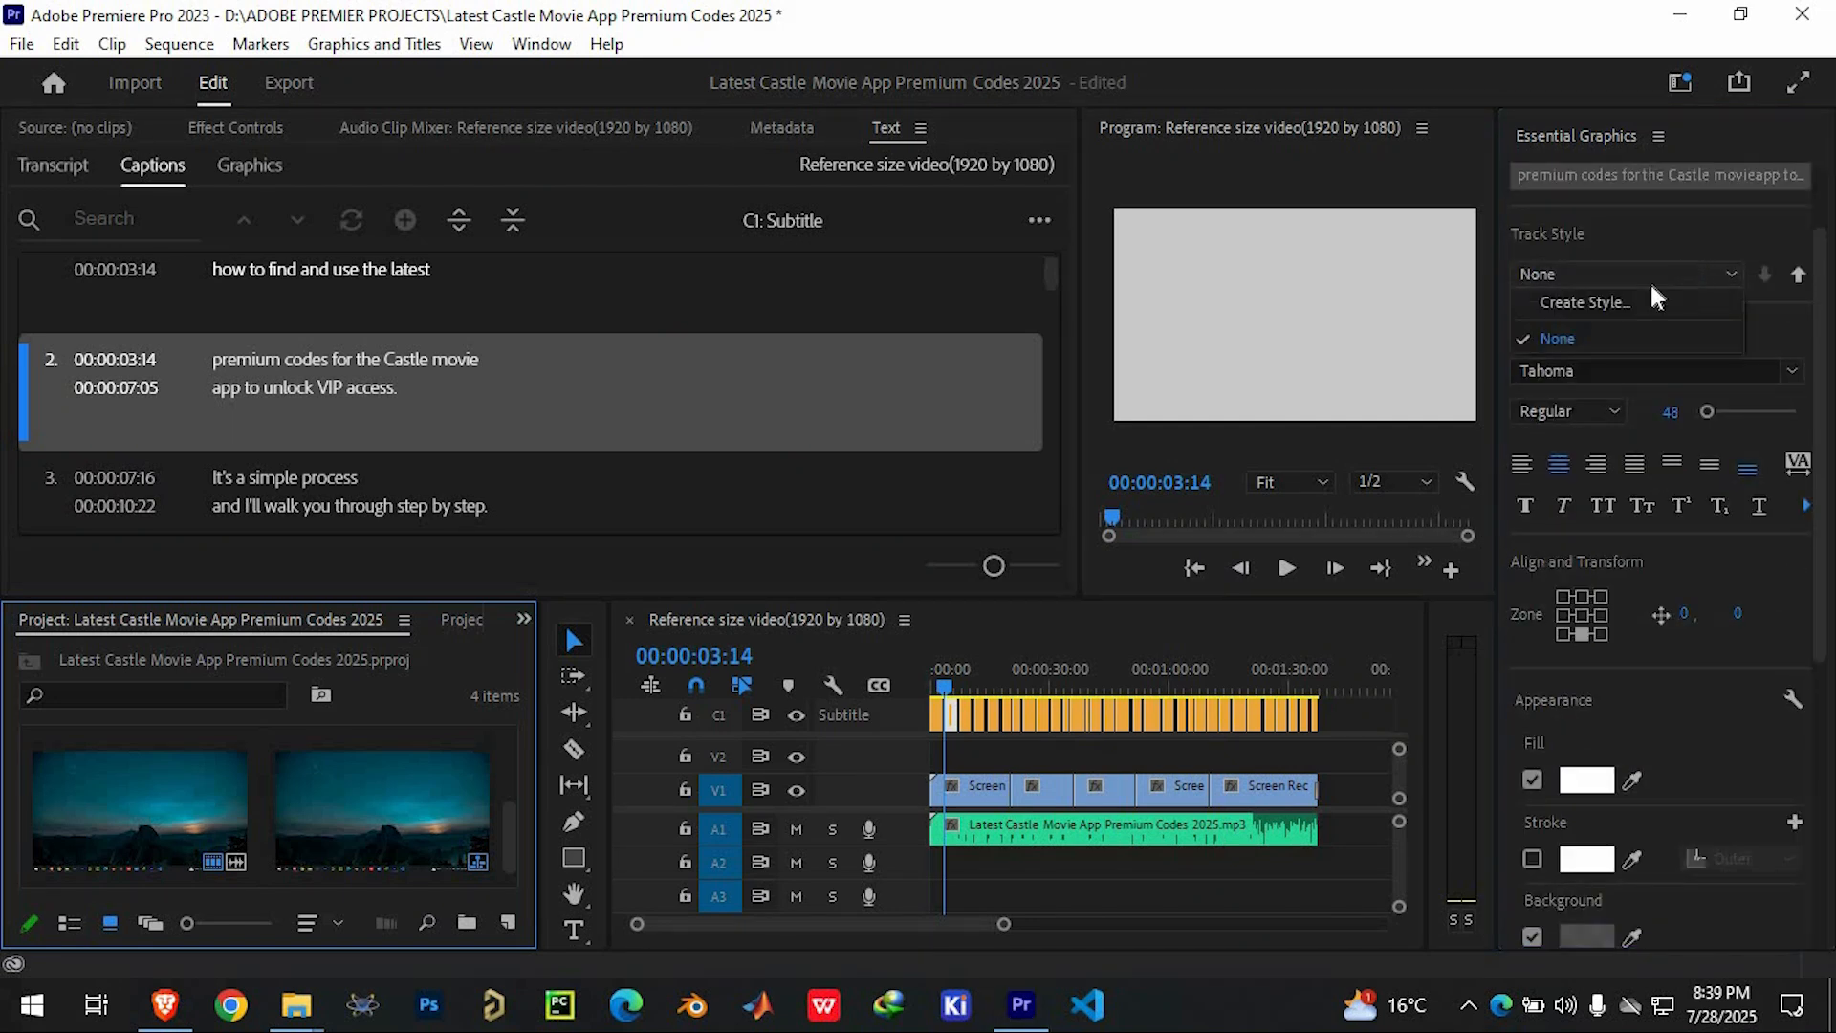
pyautogui.click(1594, 308)
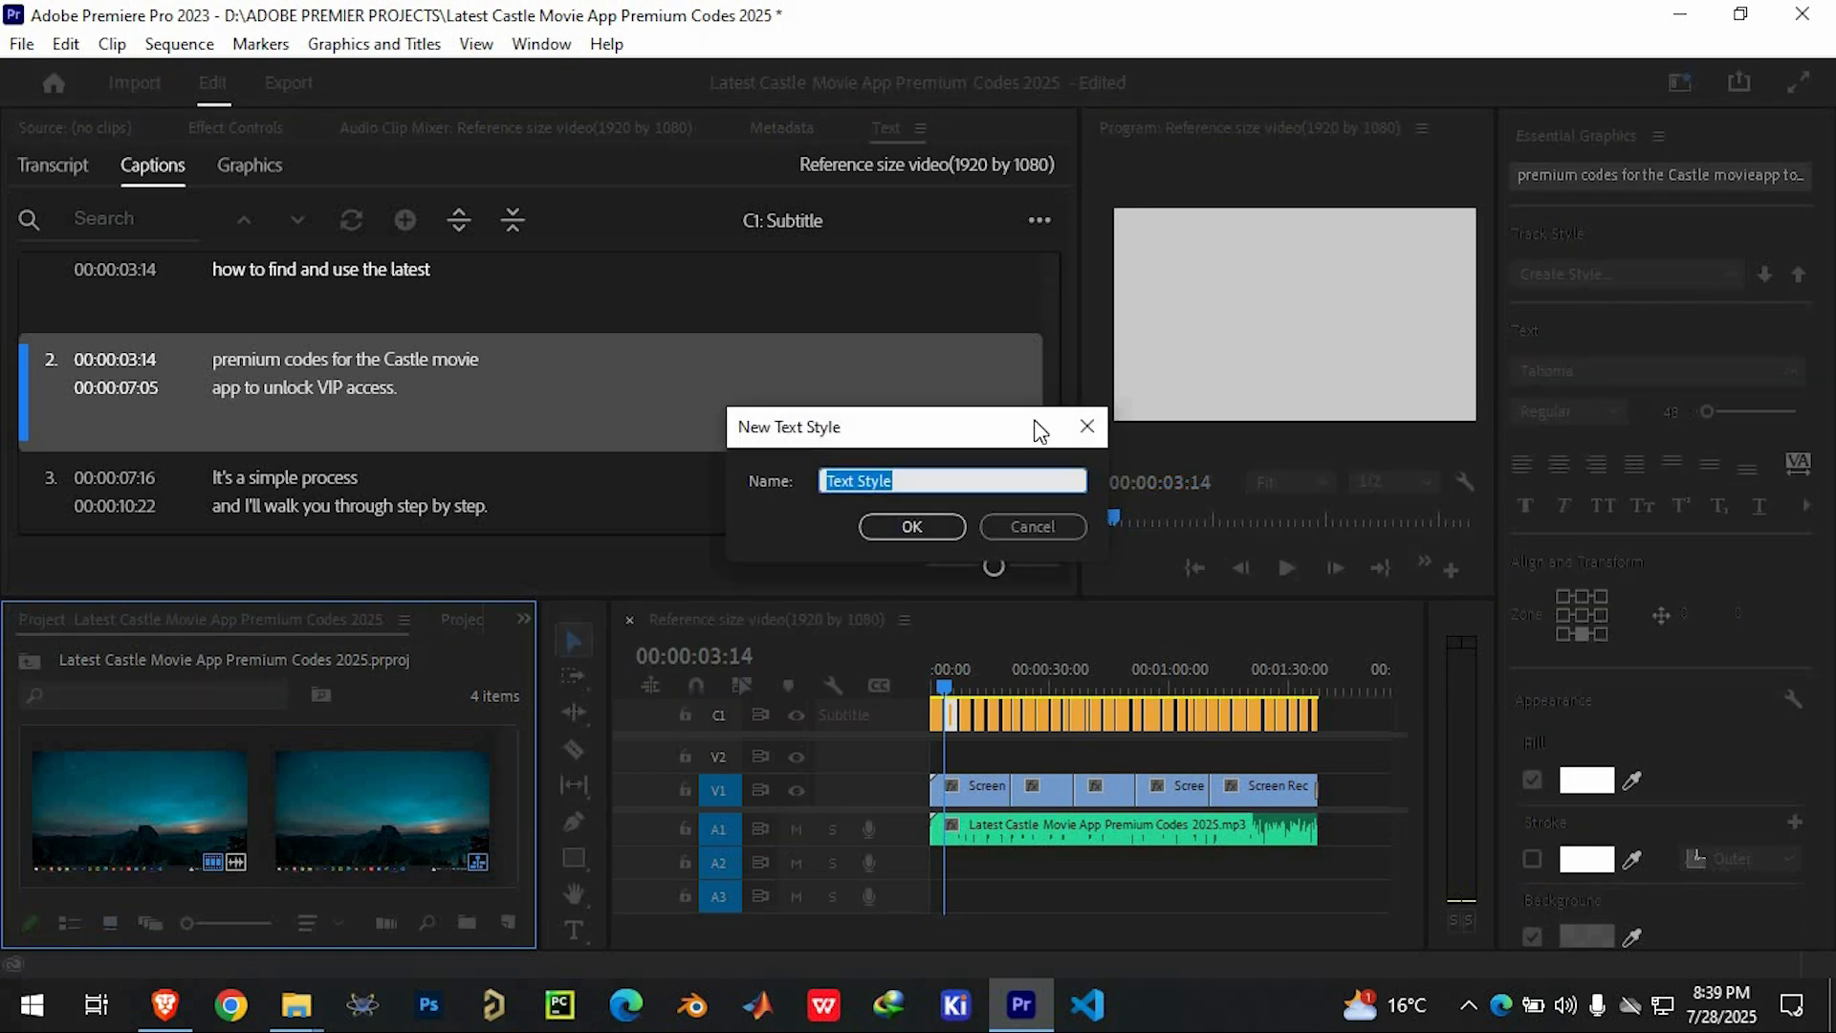
pyautogui.click(956, 528)
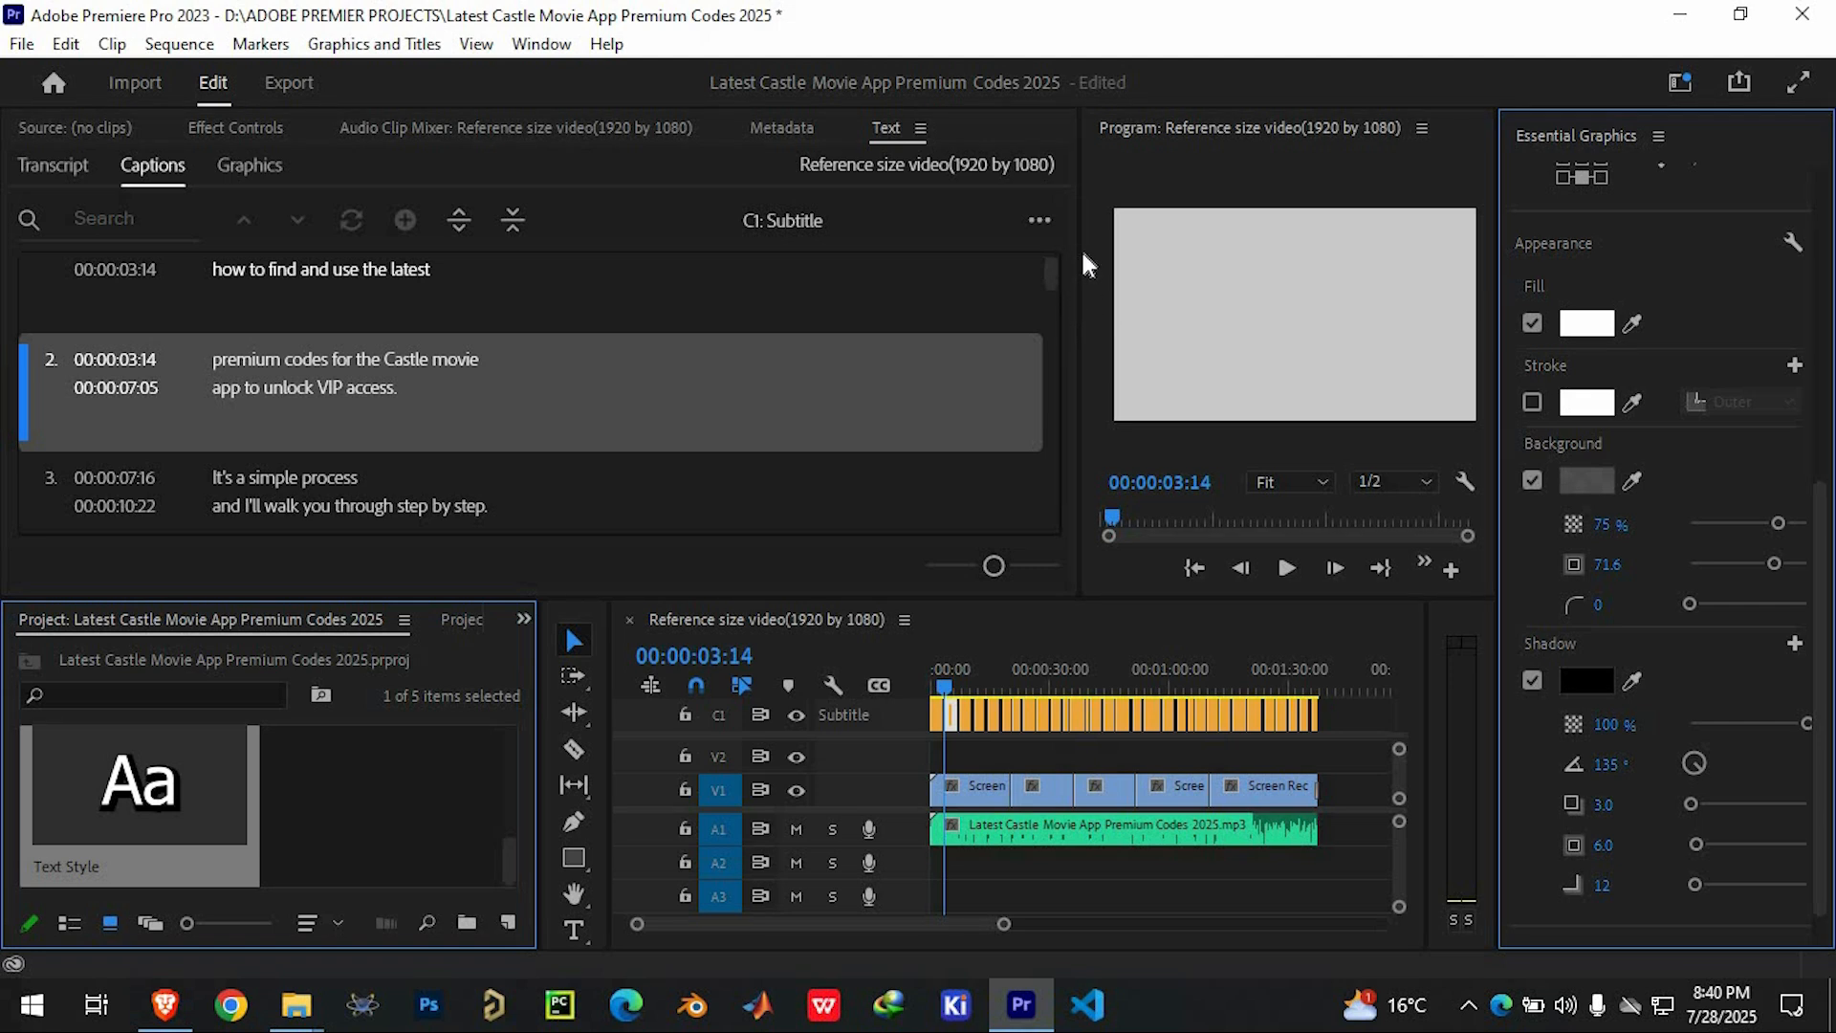
# - Enlarge the video preview, reposition the second caption near the frame's lower edge at about 64, -36, and widen its text box
pyautogui.moveTo(1078, 245); pyautogui.dragTo(915, 246)
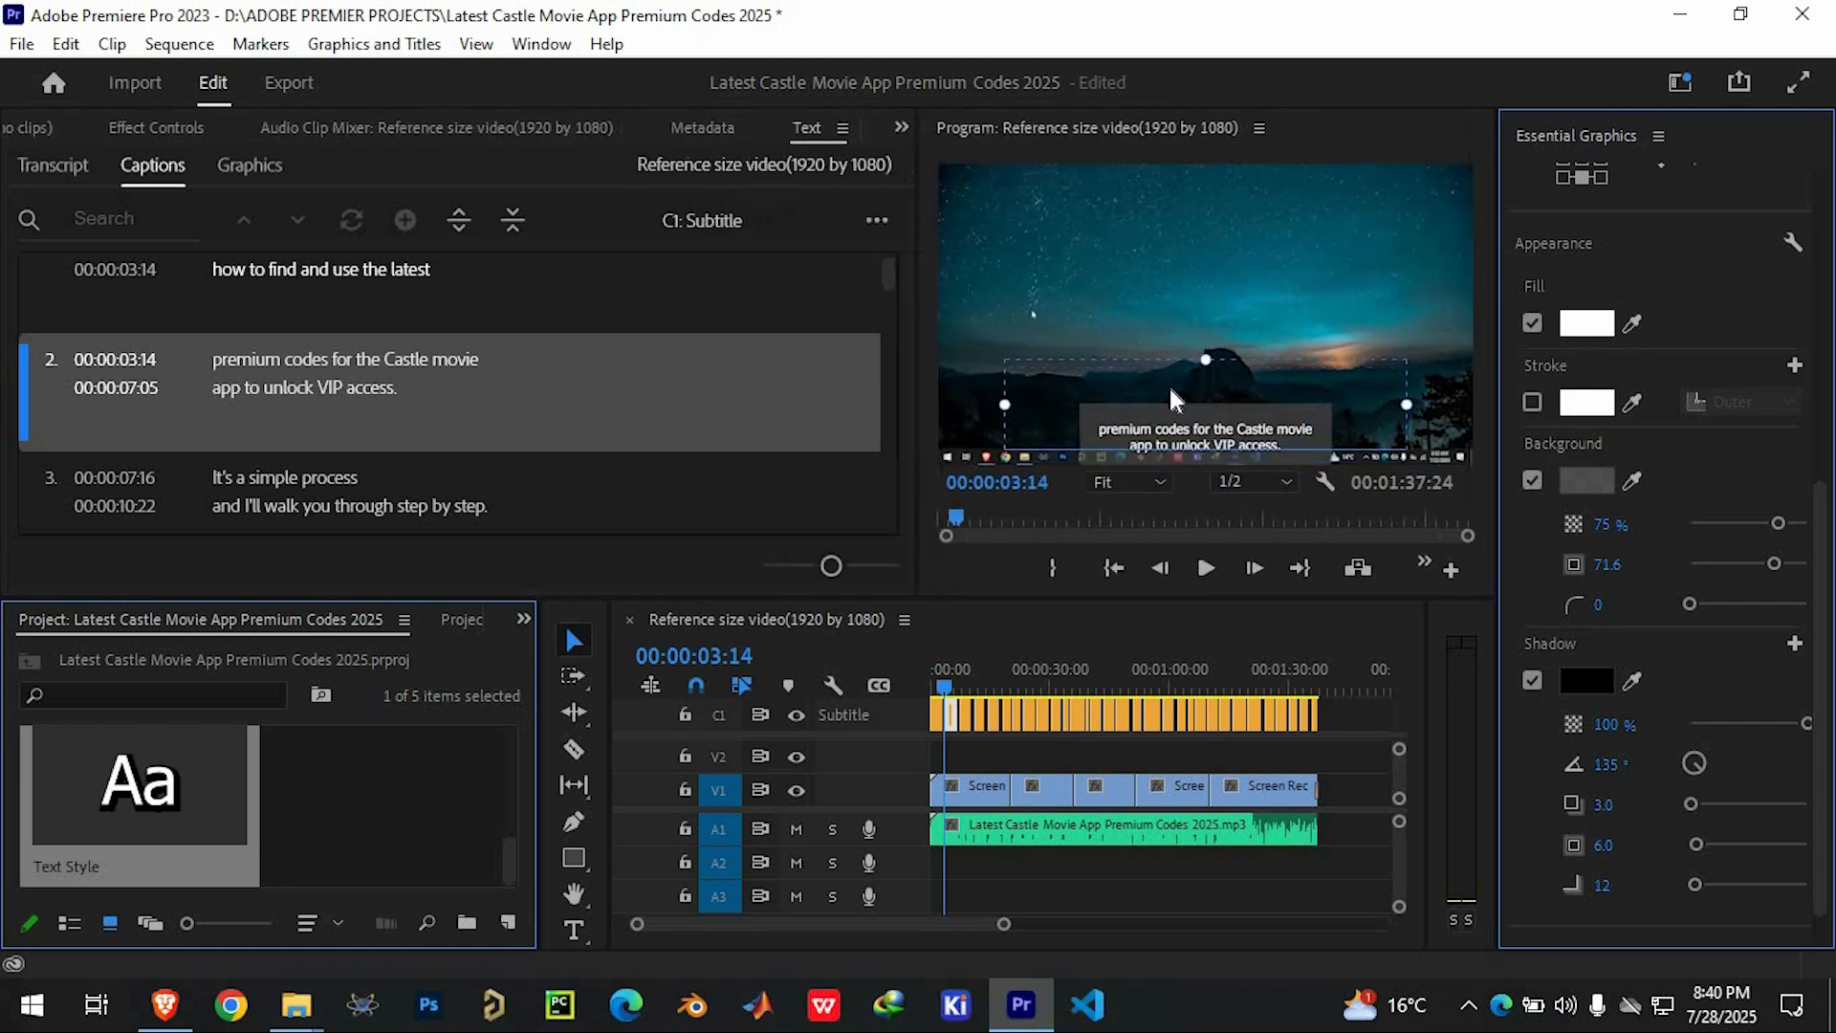
pyautogui.click(1253, 427)
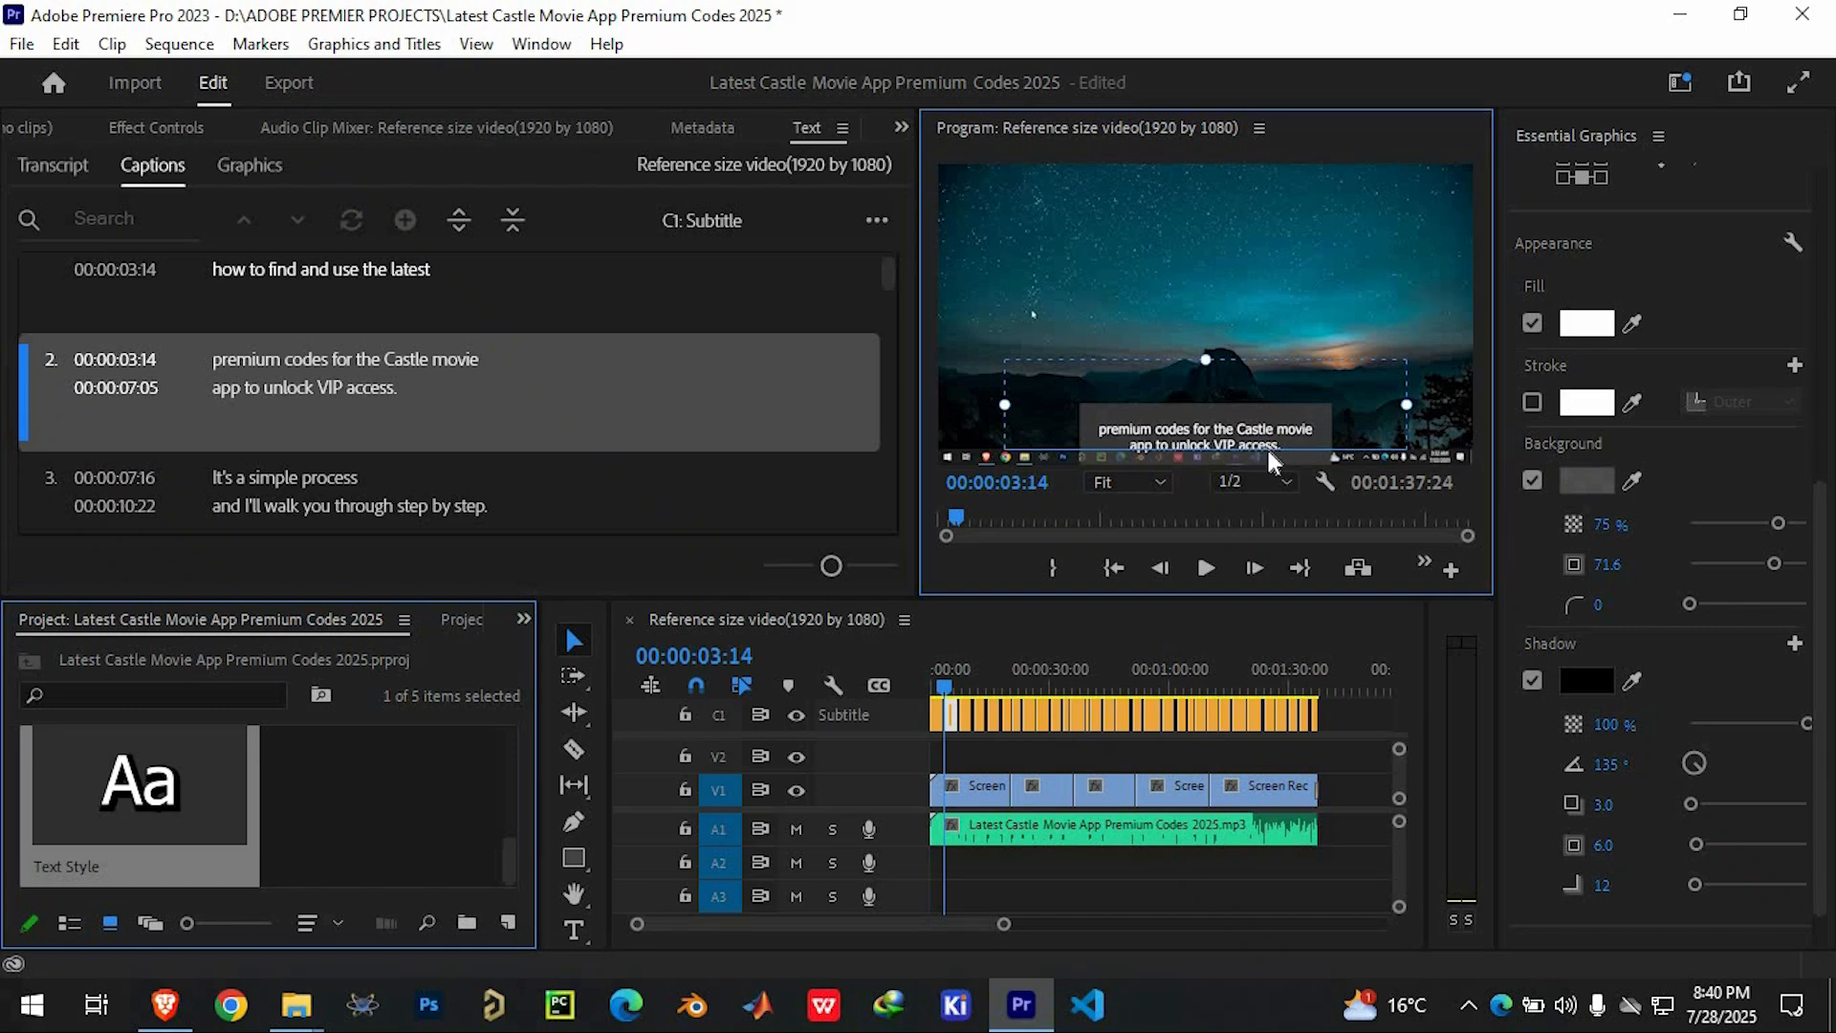
pyautogui.click(1393, 325)
pyautogui.moveTo(1302, 378); pyautogui.dragTo(1287, 227)
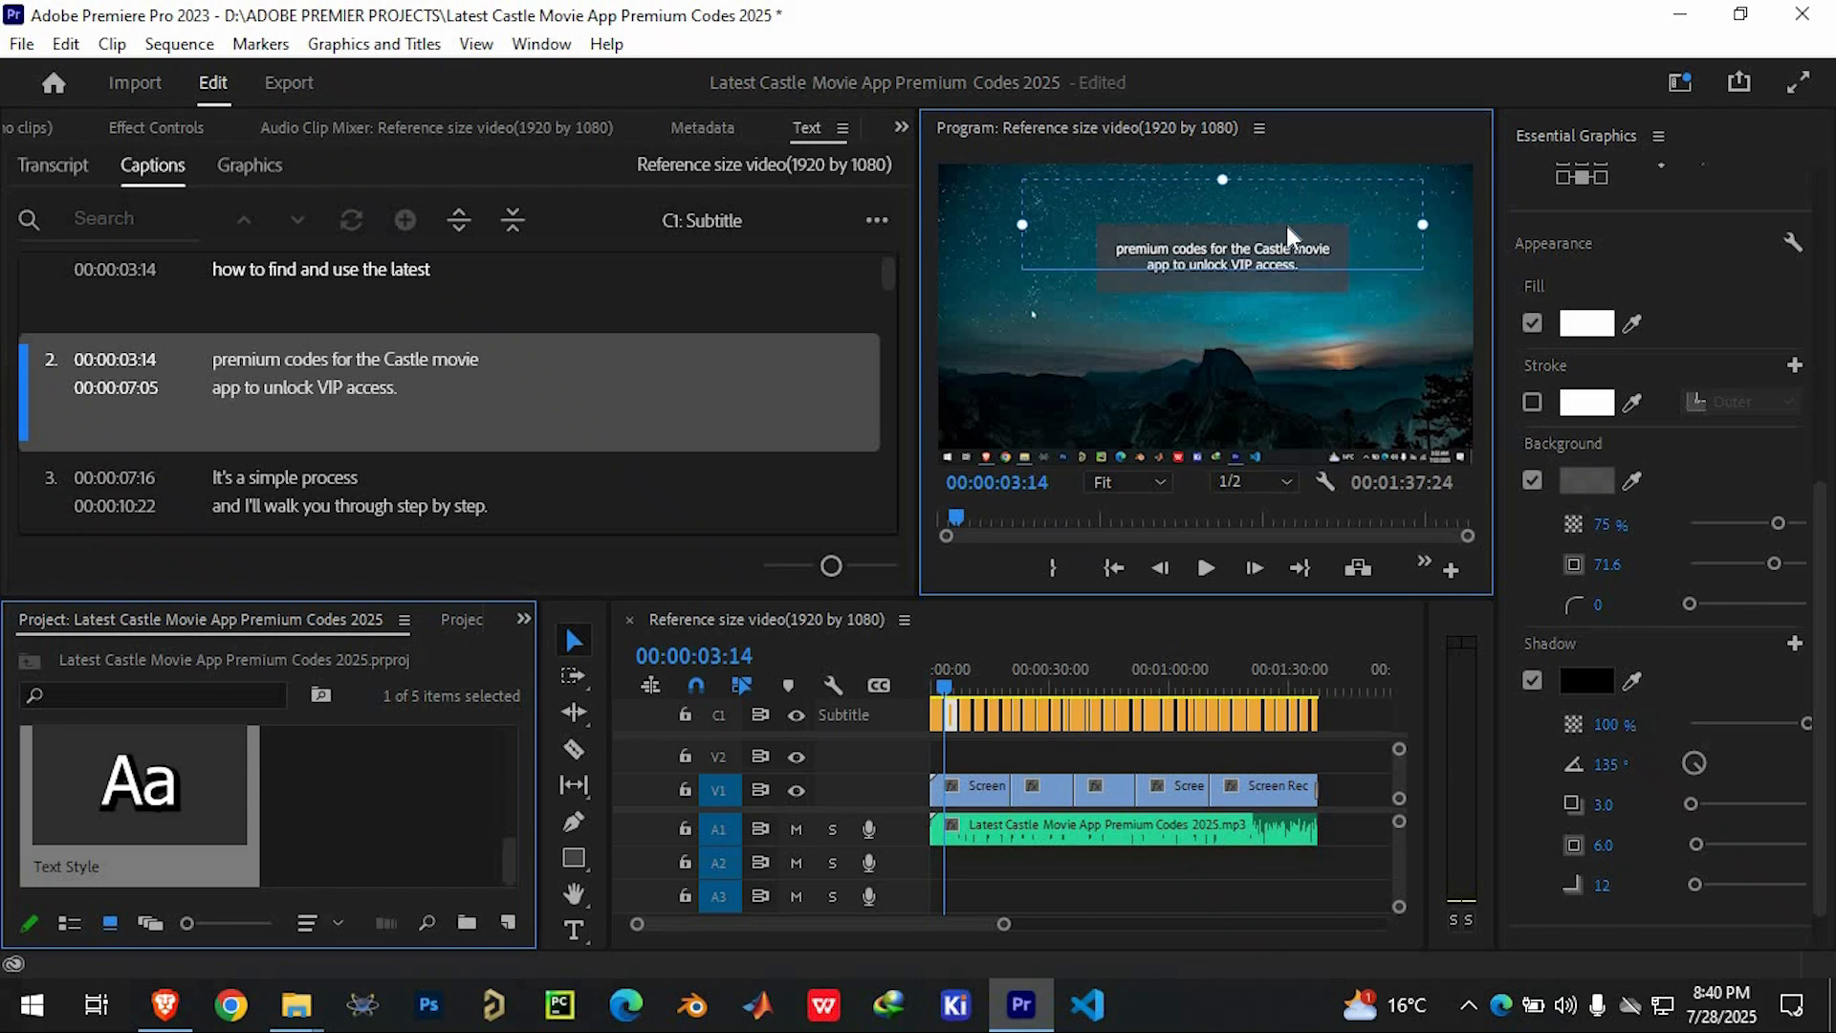
pyautogui.moveTo(1286, 357); pyautogui.dragTo(1285, 407)
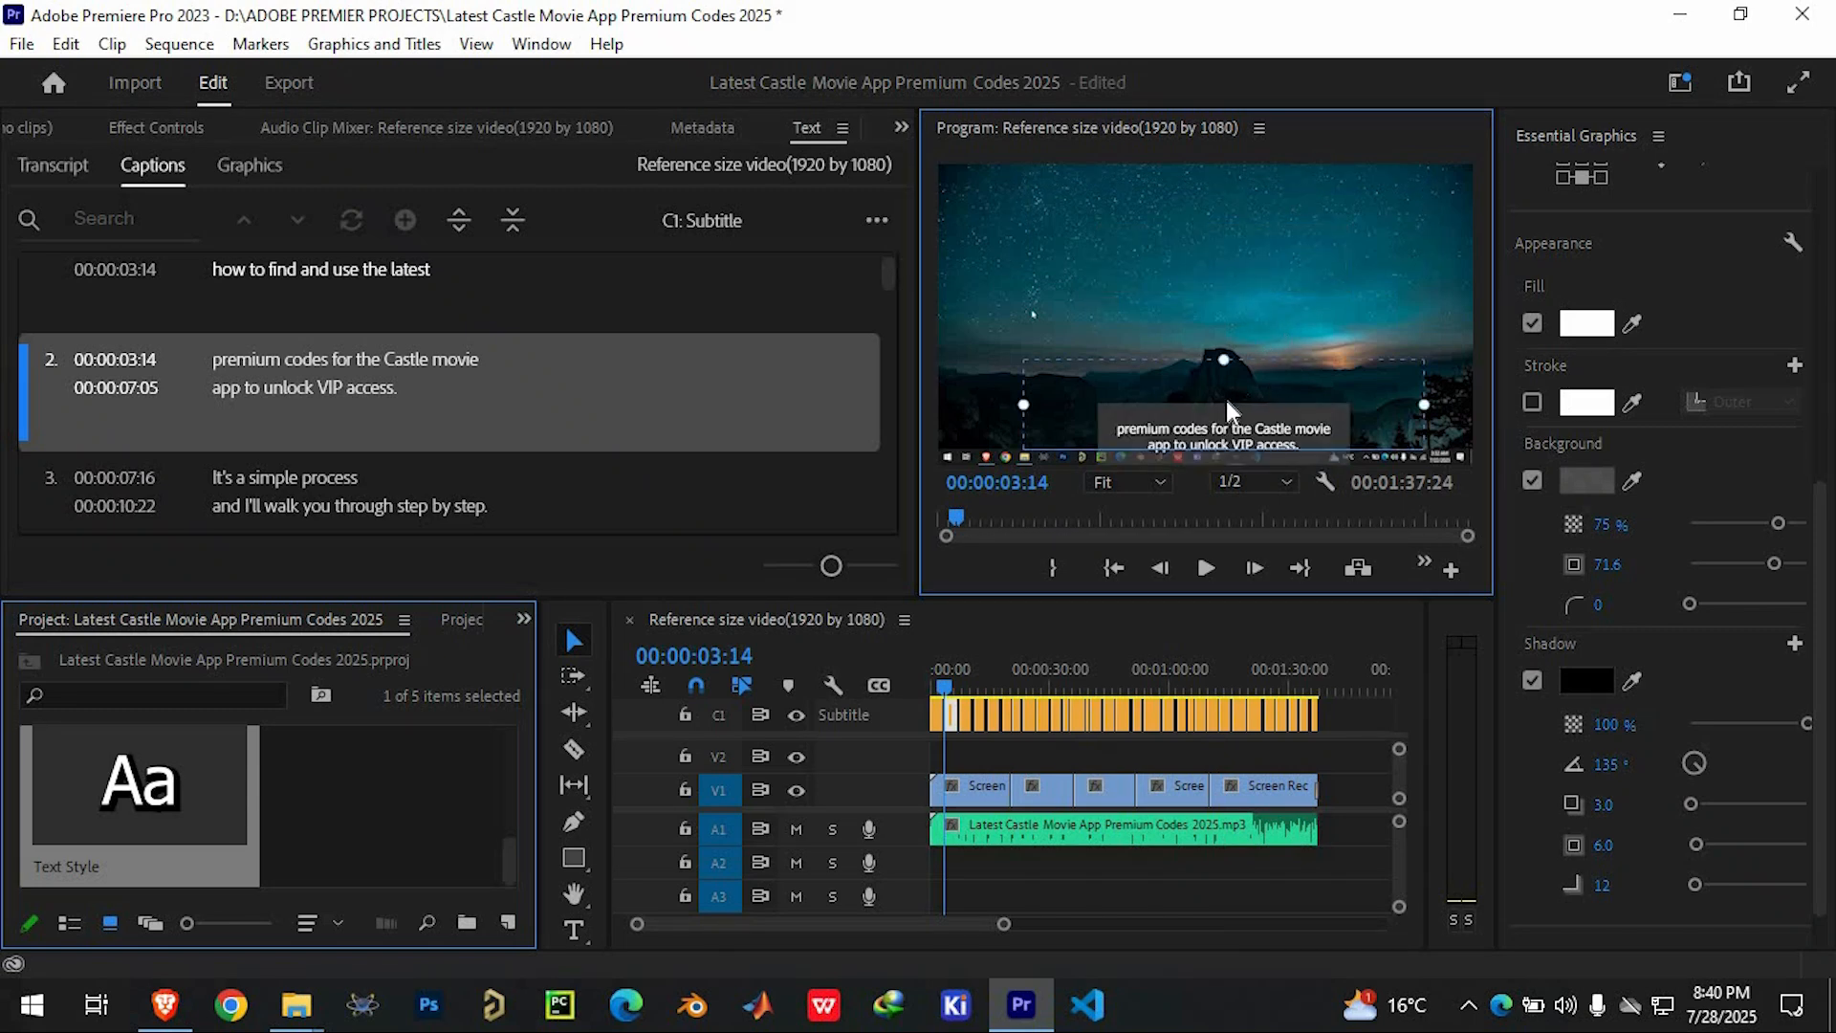
pyautogui.moveTo(1134, 424)
pyautogui.mouseDown()
pyautogui.moveTo(1044, 413)
pyautogui.moveTo(1131, 417)
pyautogui.mouseUp()
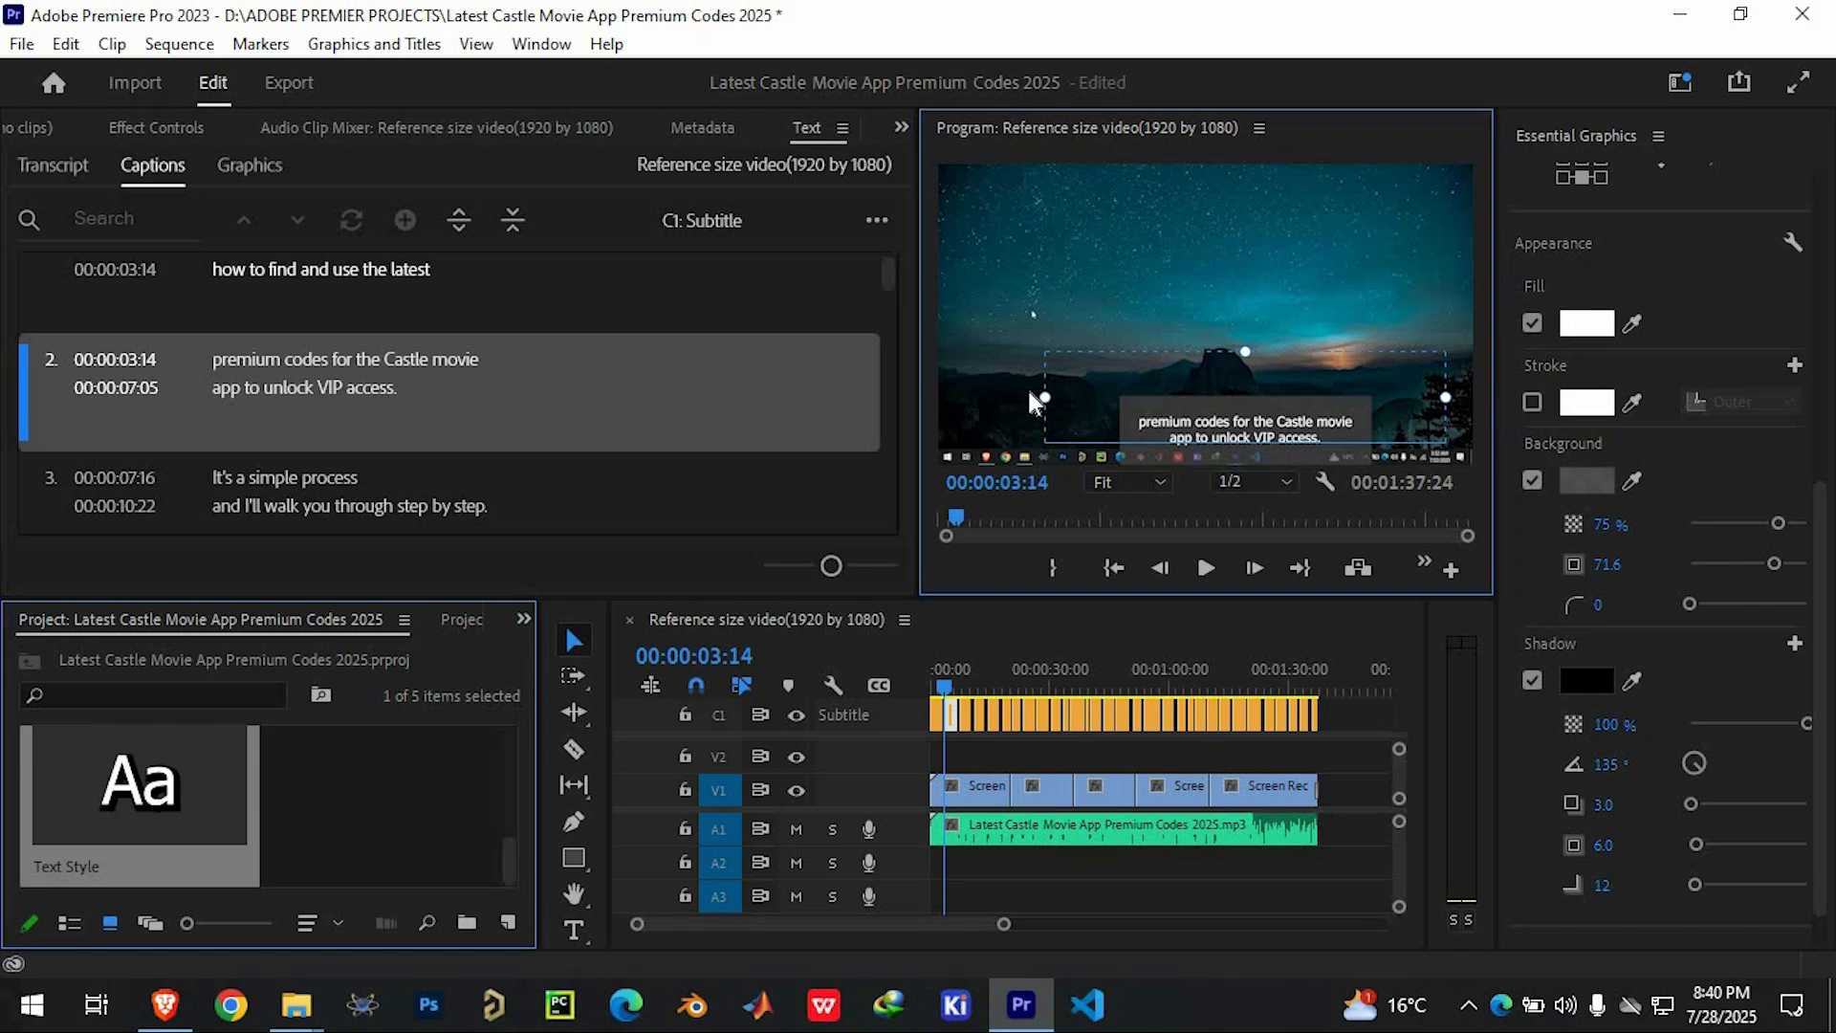
pyautogui.moveTo(1045, 398); pyautogui.dragTo(1019, 400)
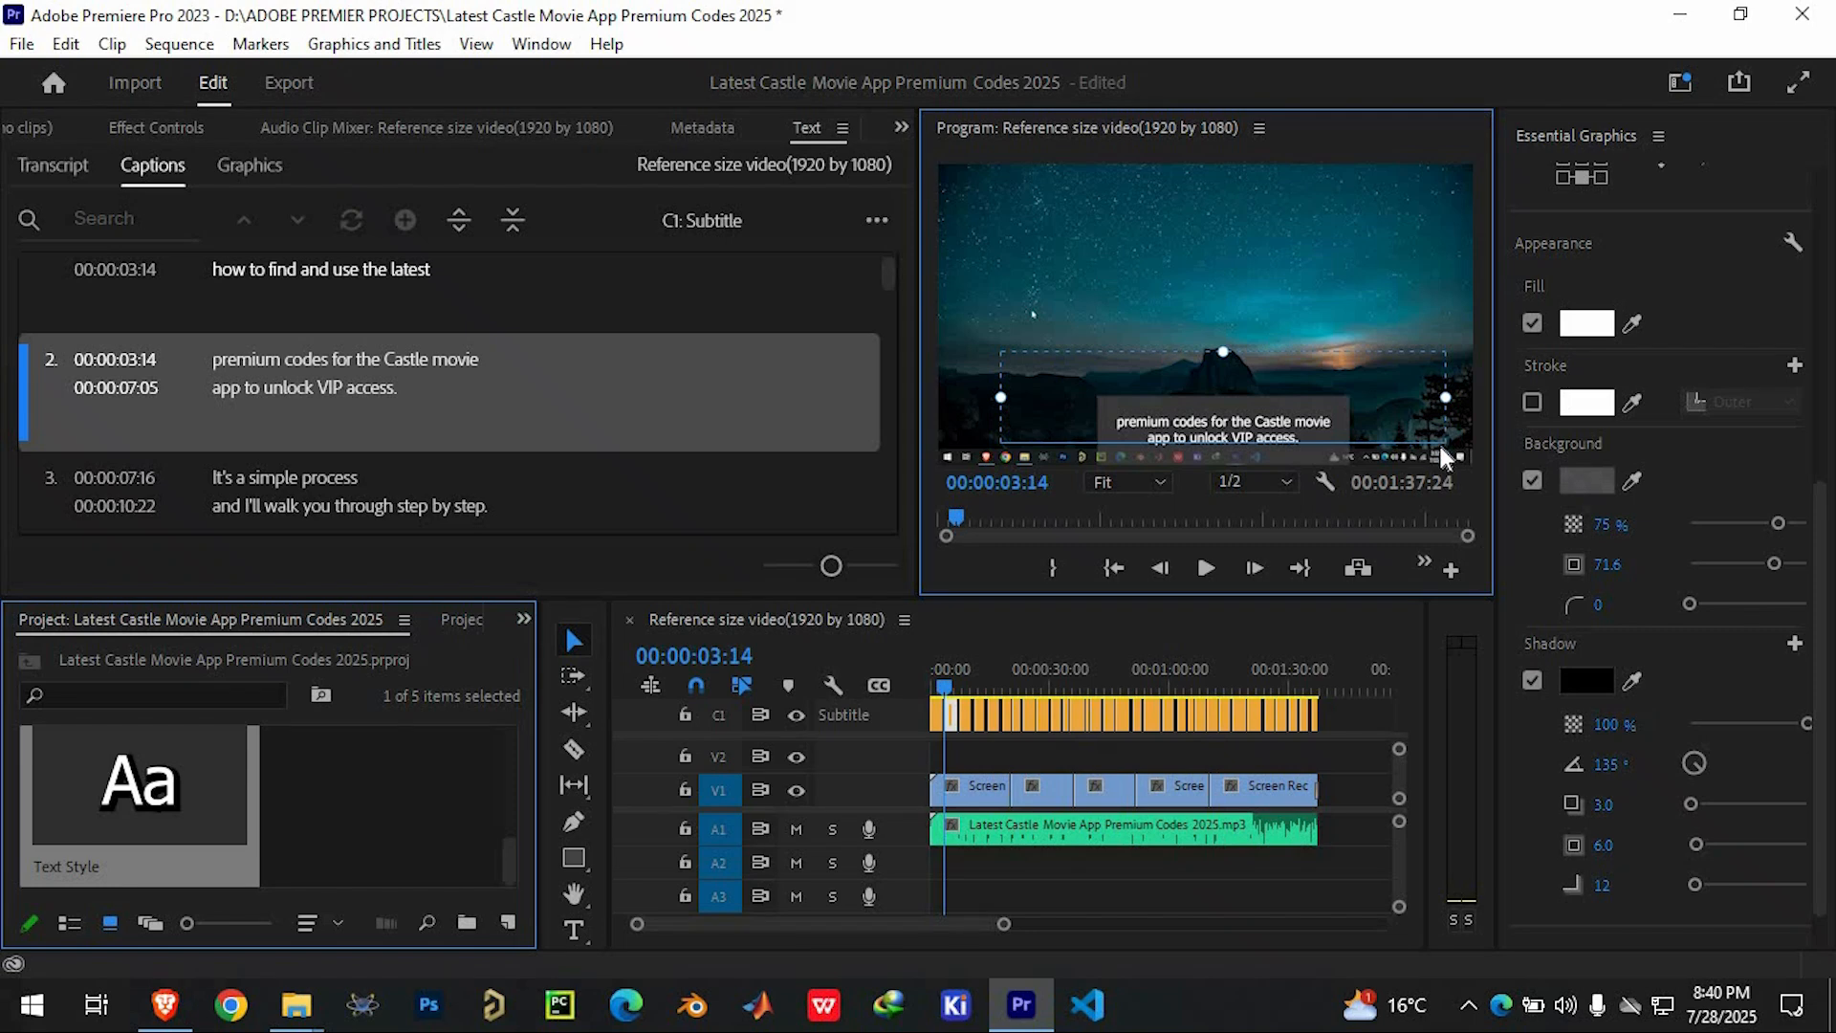
# - Extend the last caption on the subtitle track past the end of the video and close the gap before it
pyautogui.click(1100, 717)
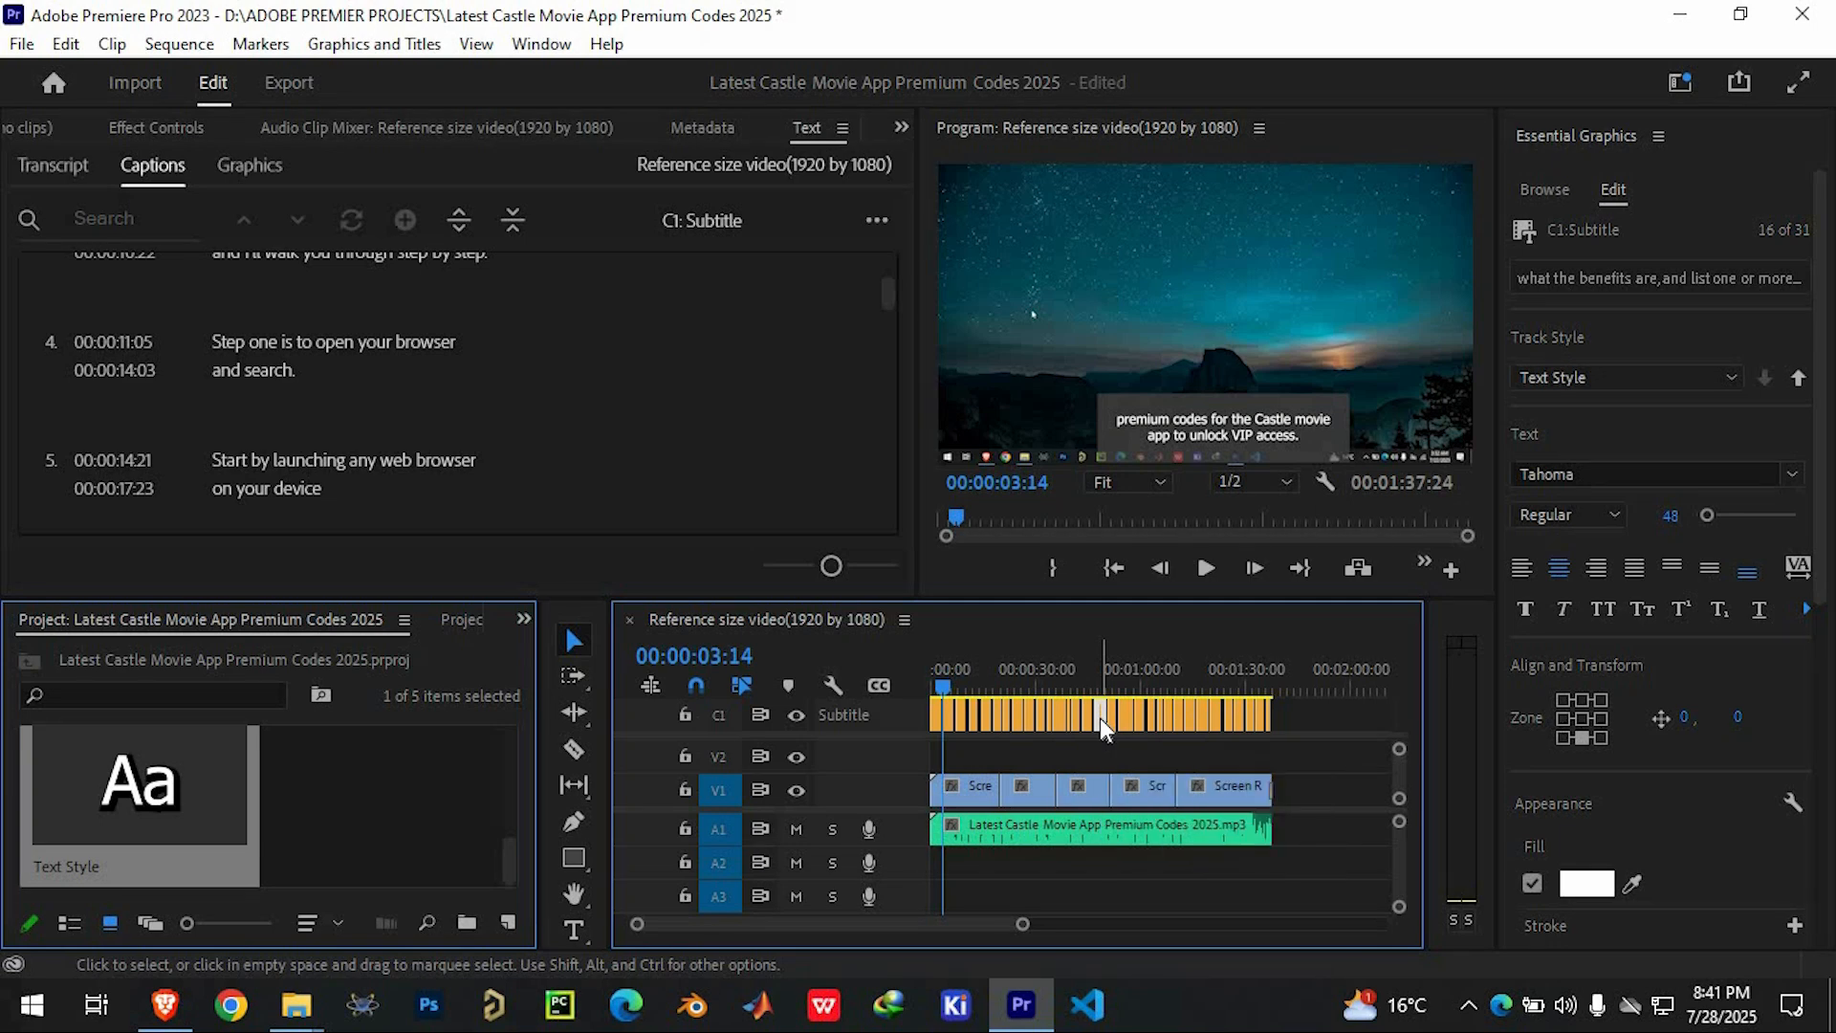
pyautogui.click(1083, 781)
pyautogui.moveTo(1160, 717); pyautogui.dragTo(1198, 724)
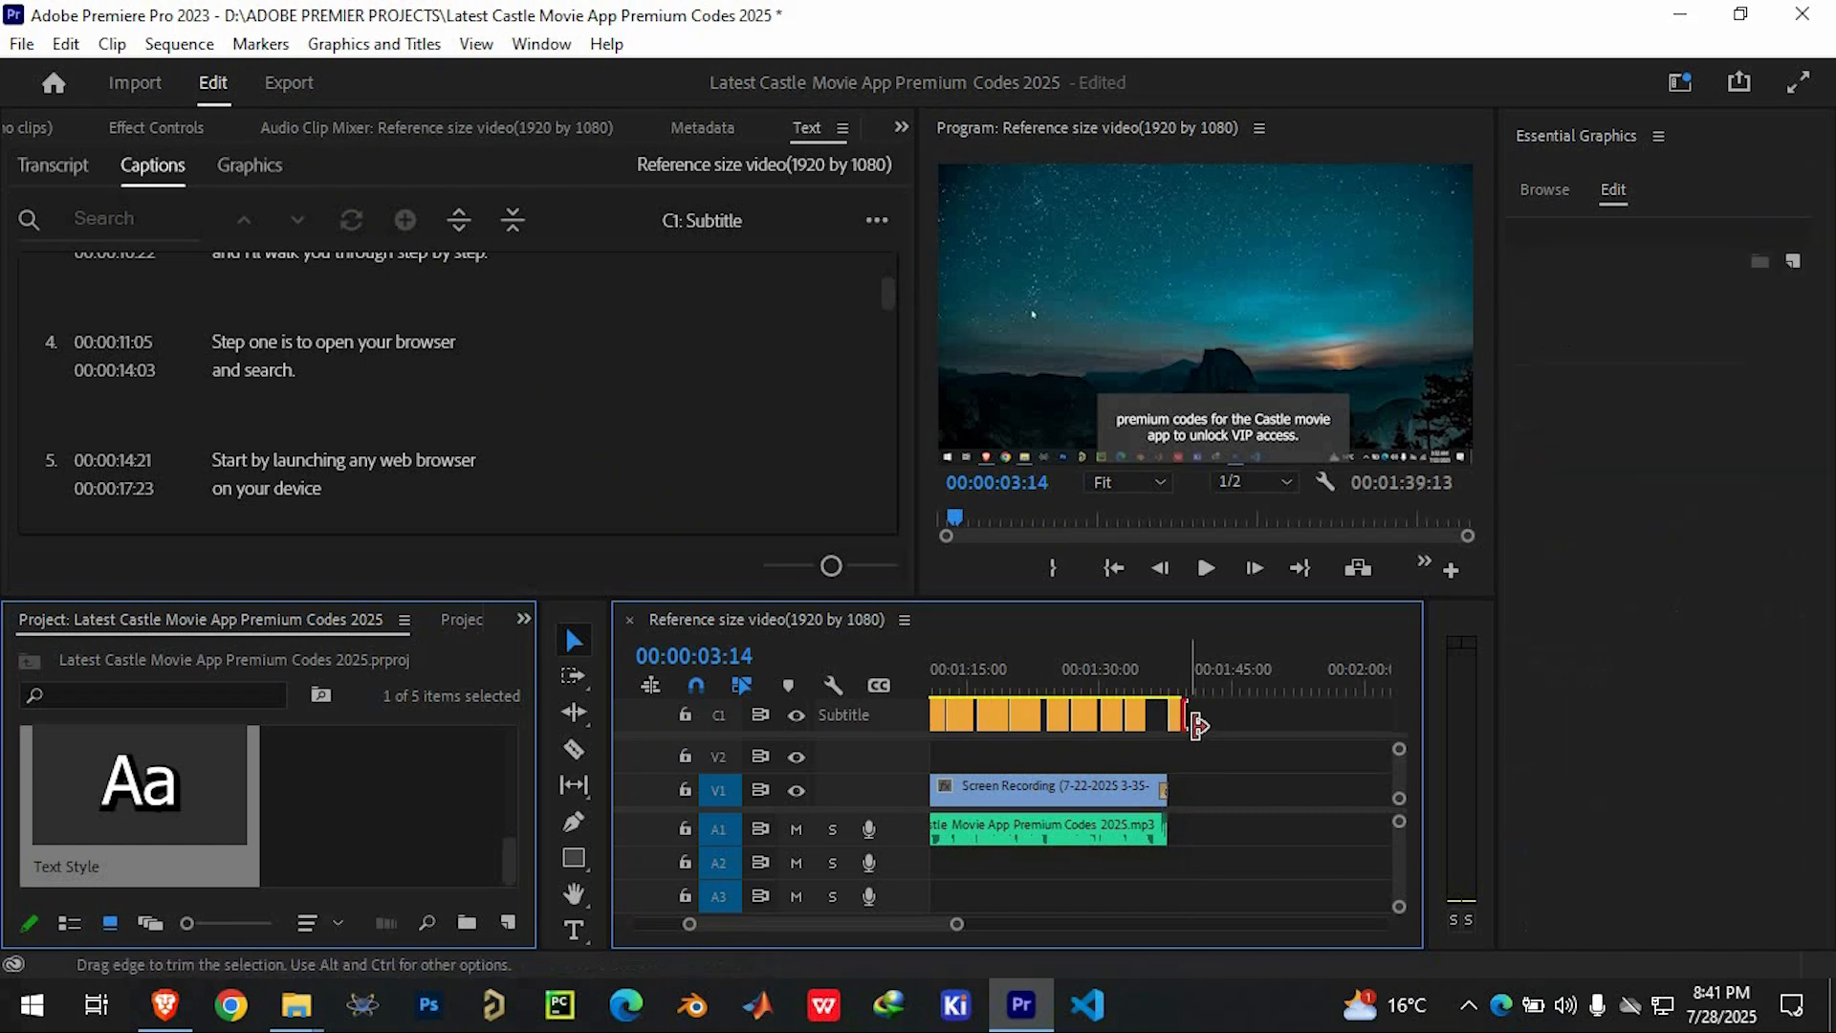
pyautogui.click(1180, 716)
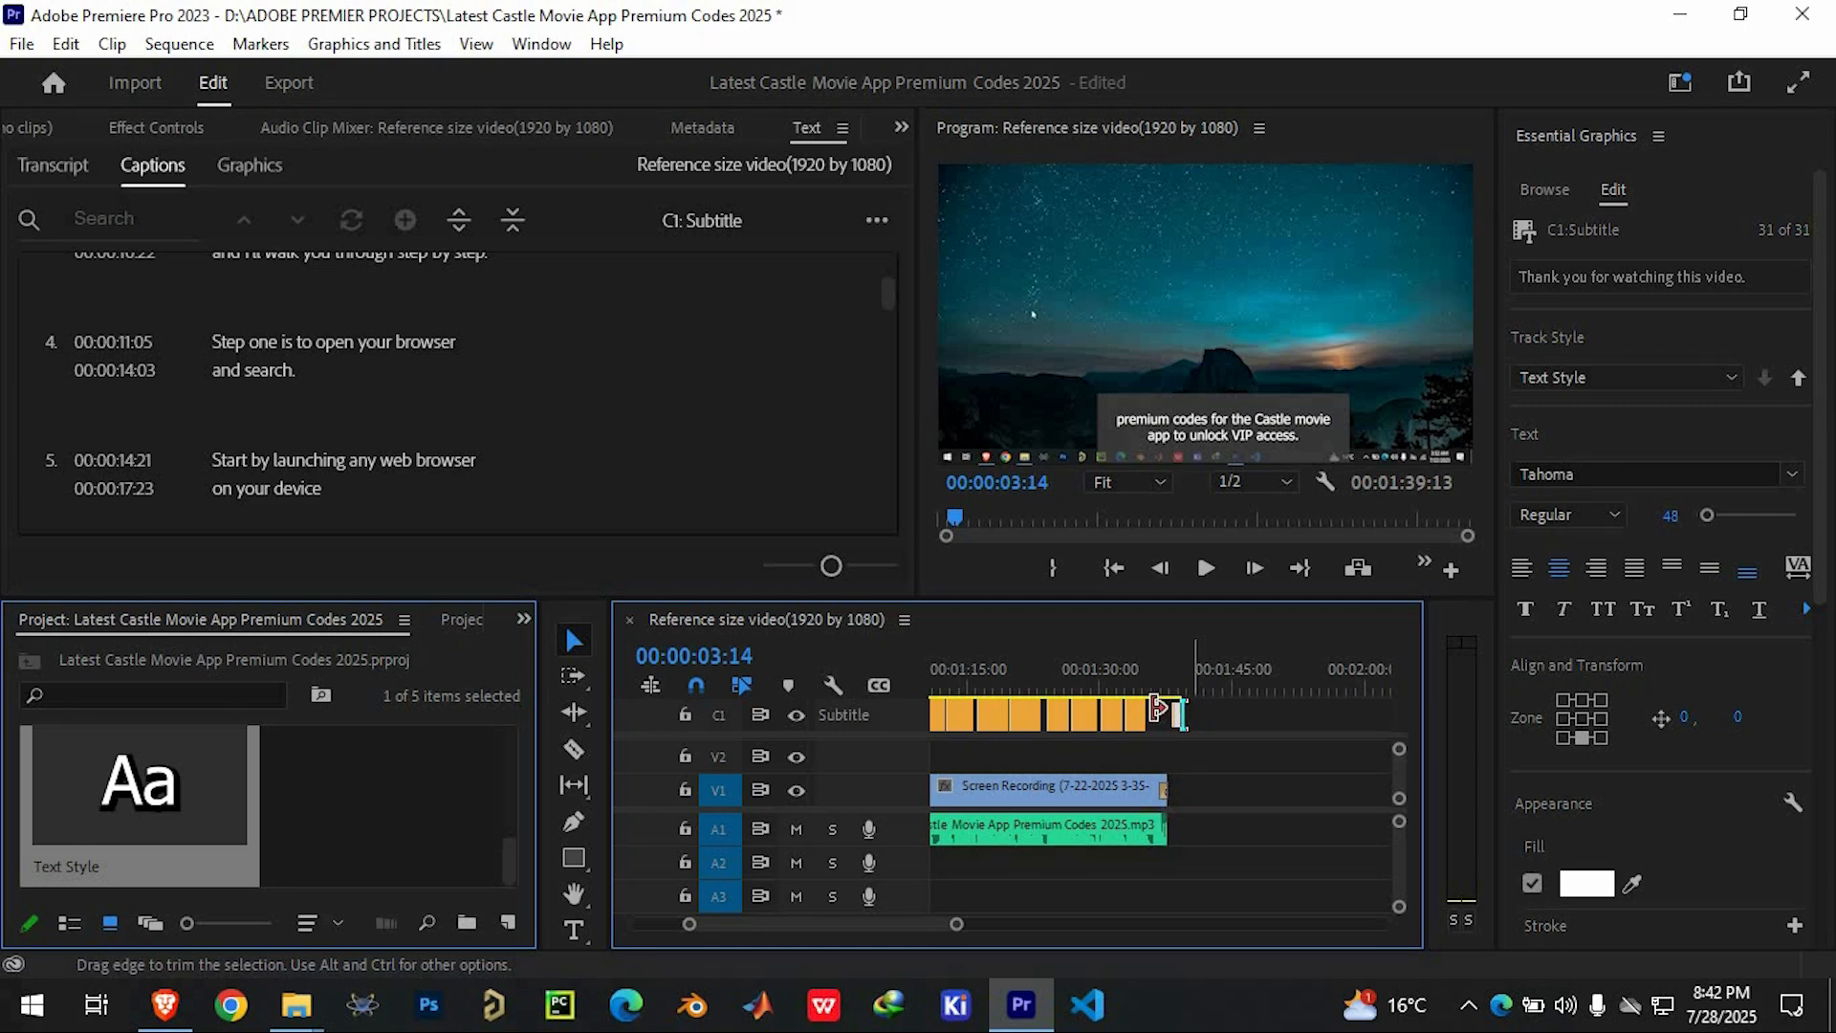
pyautogui.moveTo(1169, 713)
pyautogui.mouseDown()
pyautogui.moveTo(1235, 746)
pyautogui.moveTo(1203, 718)
pyautogui.moveTo(1182, 729)
pyautogui.mouseUp()
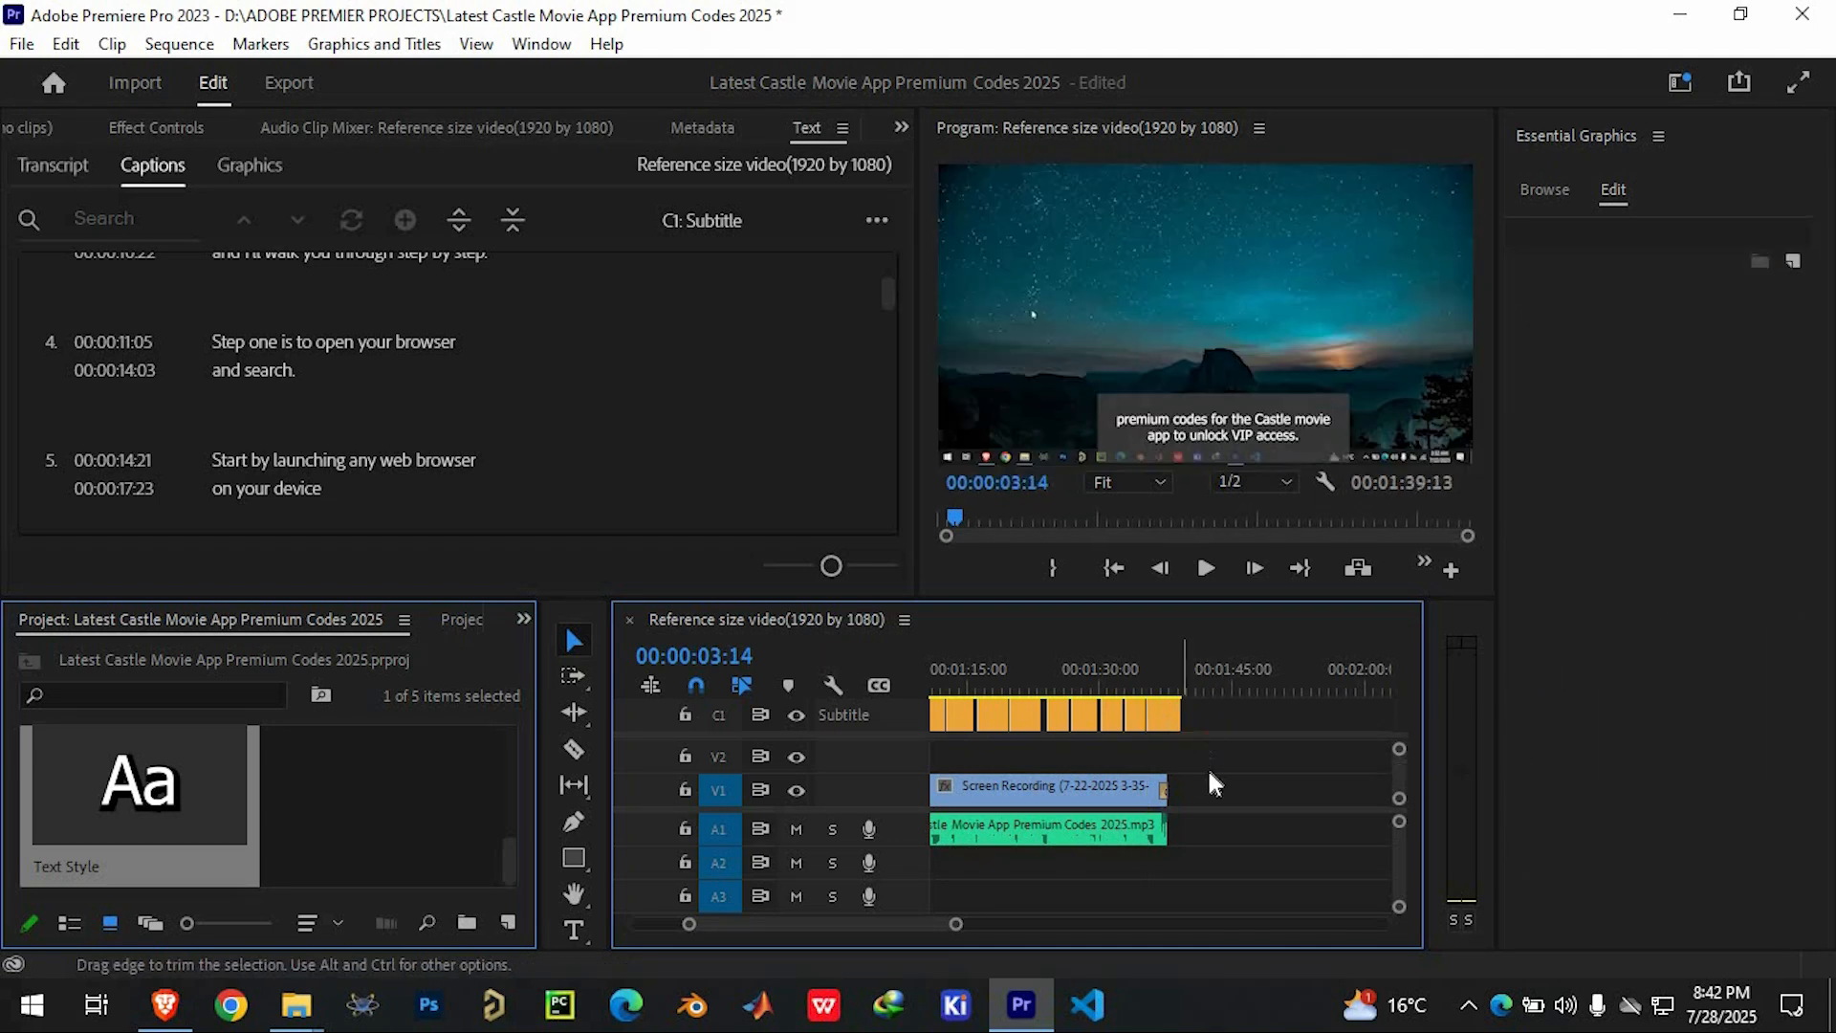
pyautogui.scroll(3, 1262, 790)
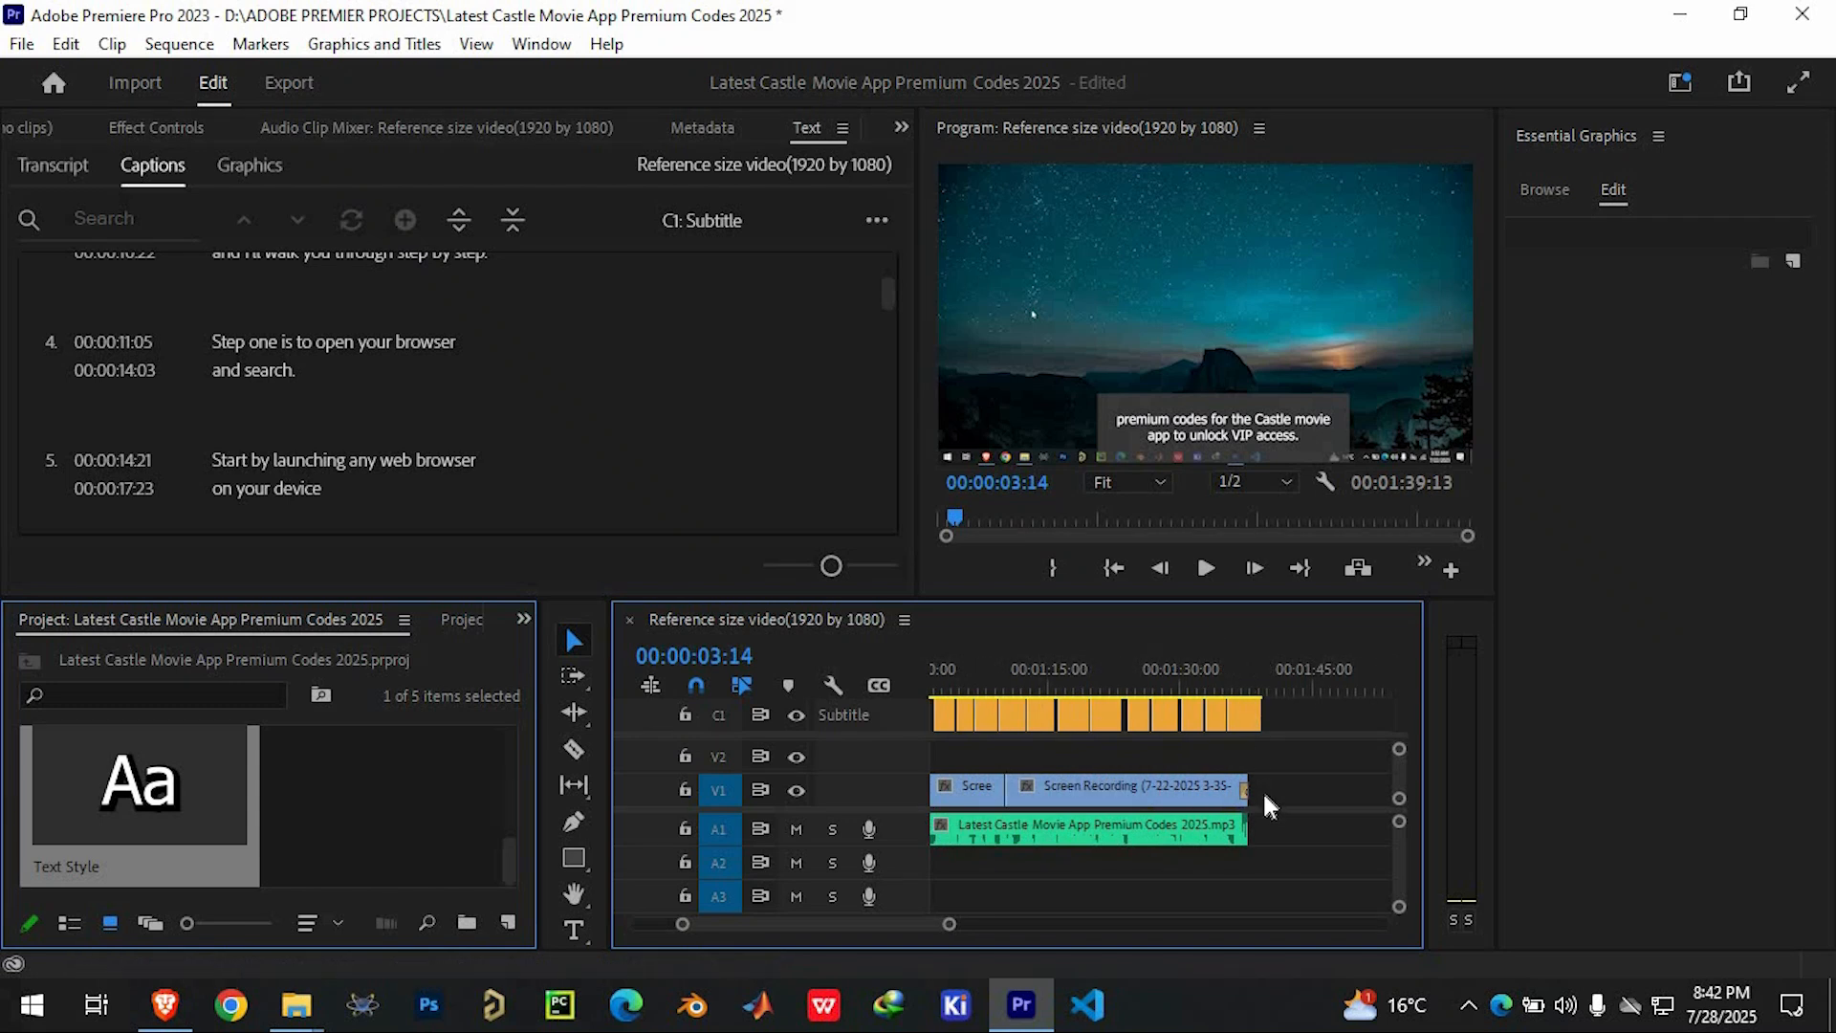
pyautogui.moveTo(943, 928); pyautogui.dragTo(1026, 926)
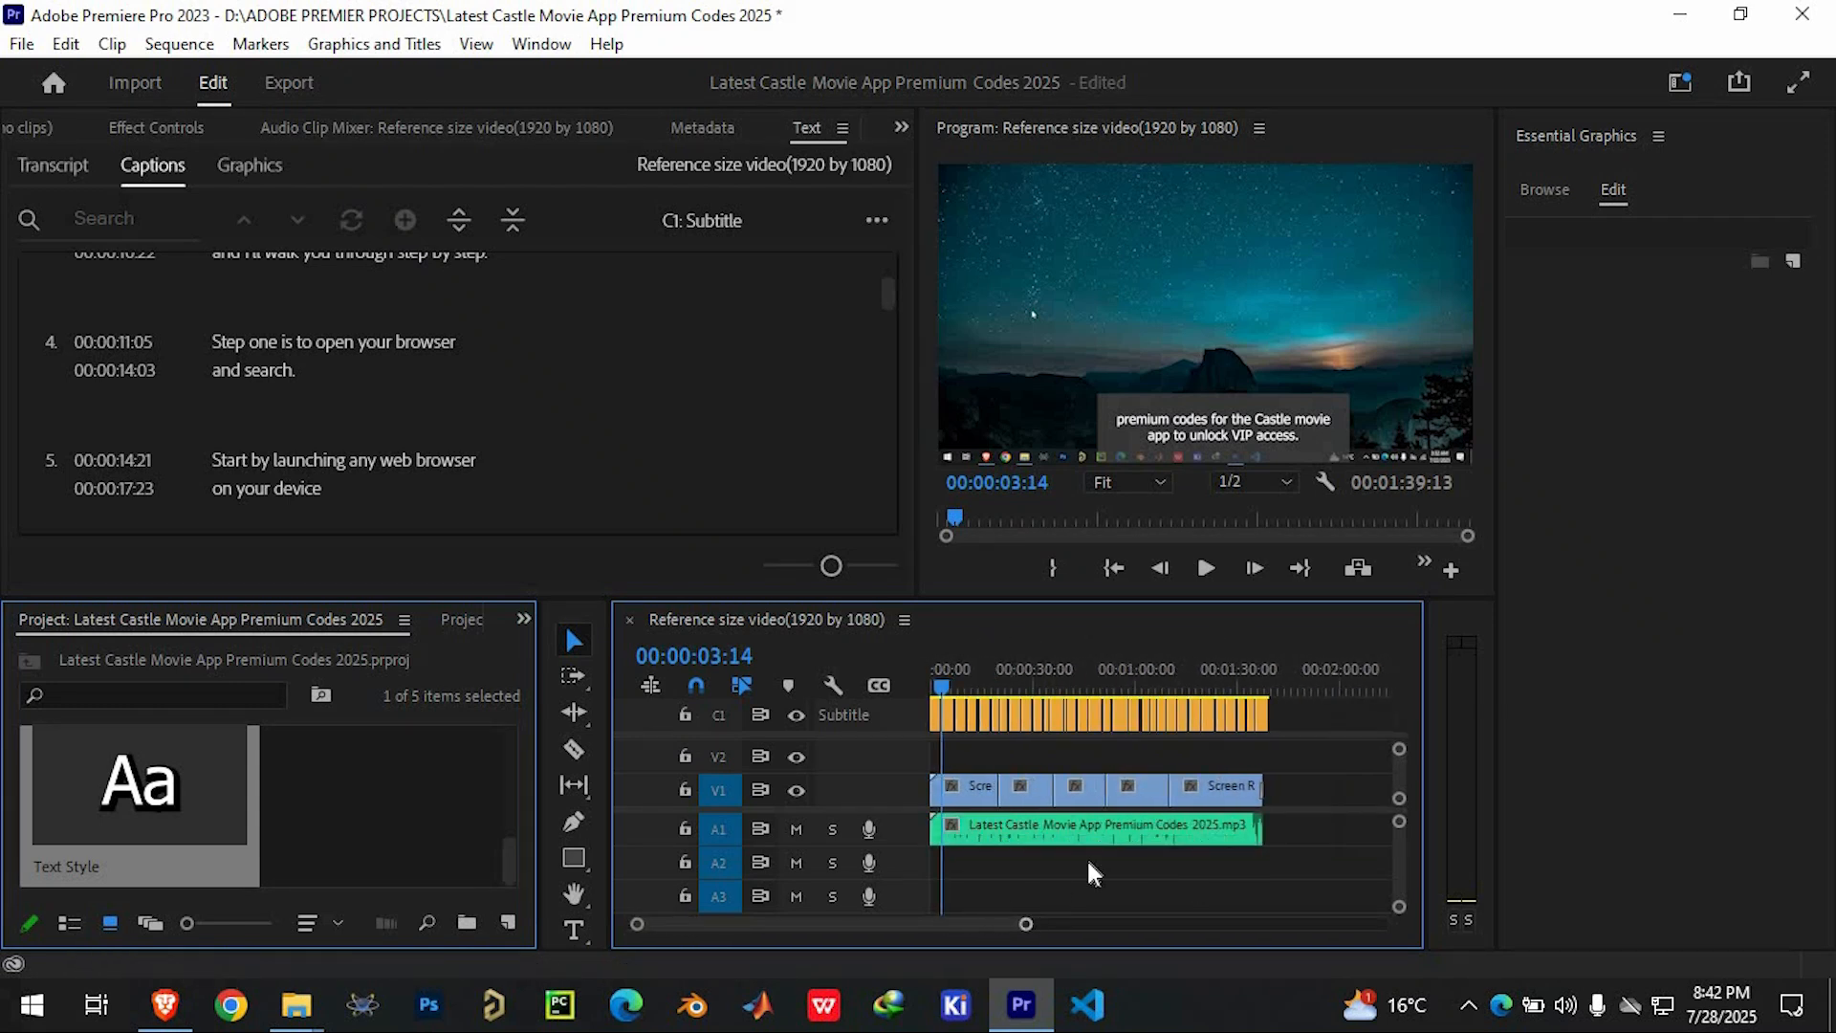
# - Go through the fourth, second and third captions to check their text and style settings, returning to the second caption
pyautogui.click(1551, 189)
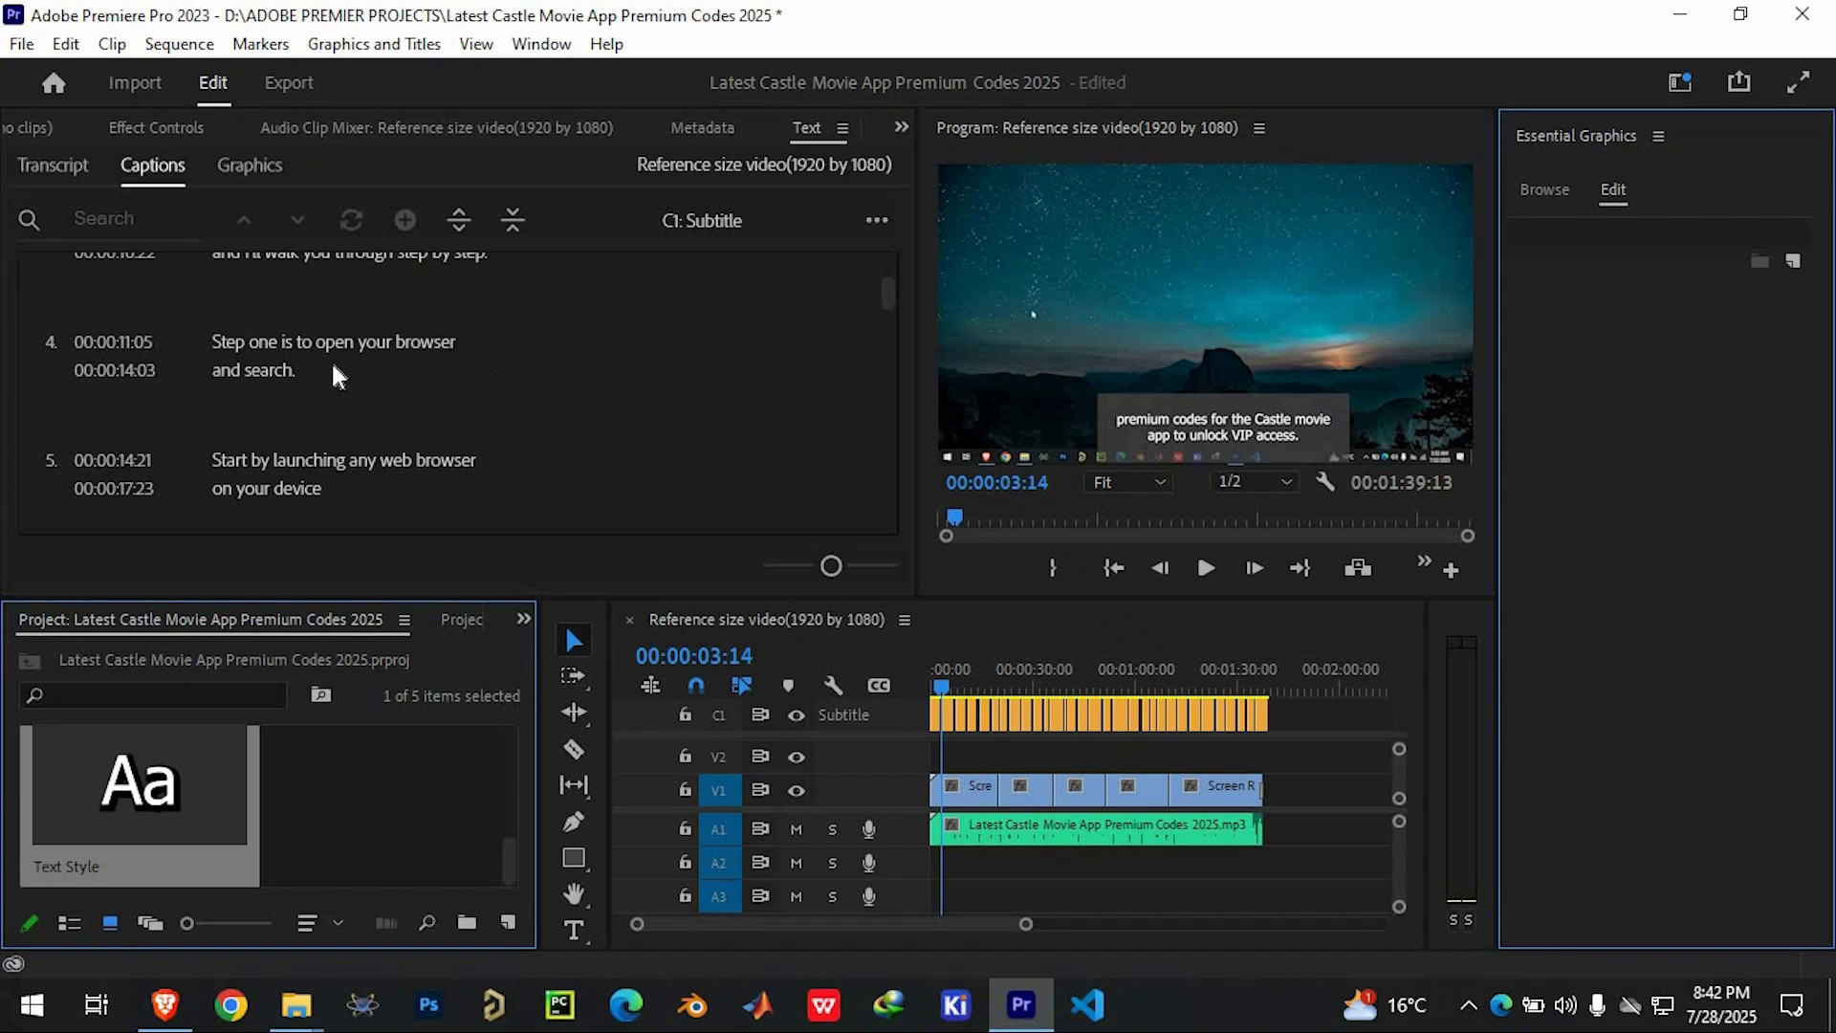
pyautogui.click(354, 348)
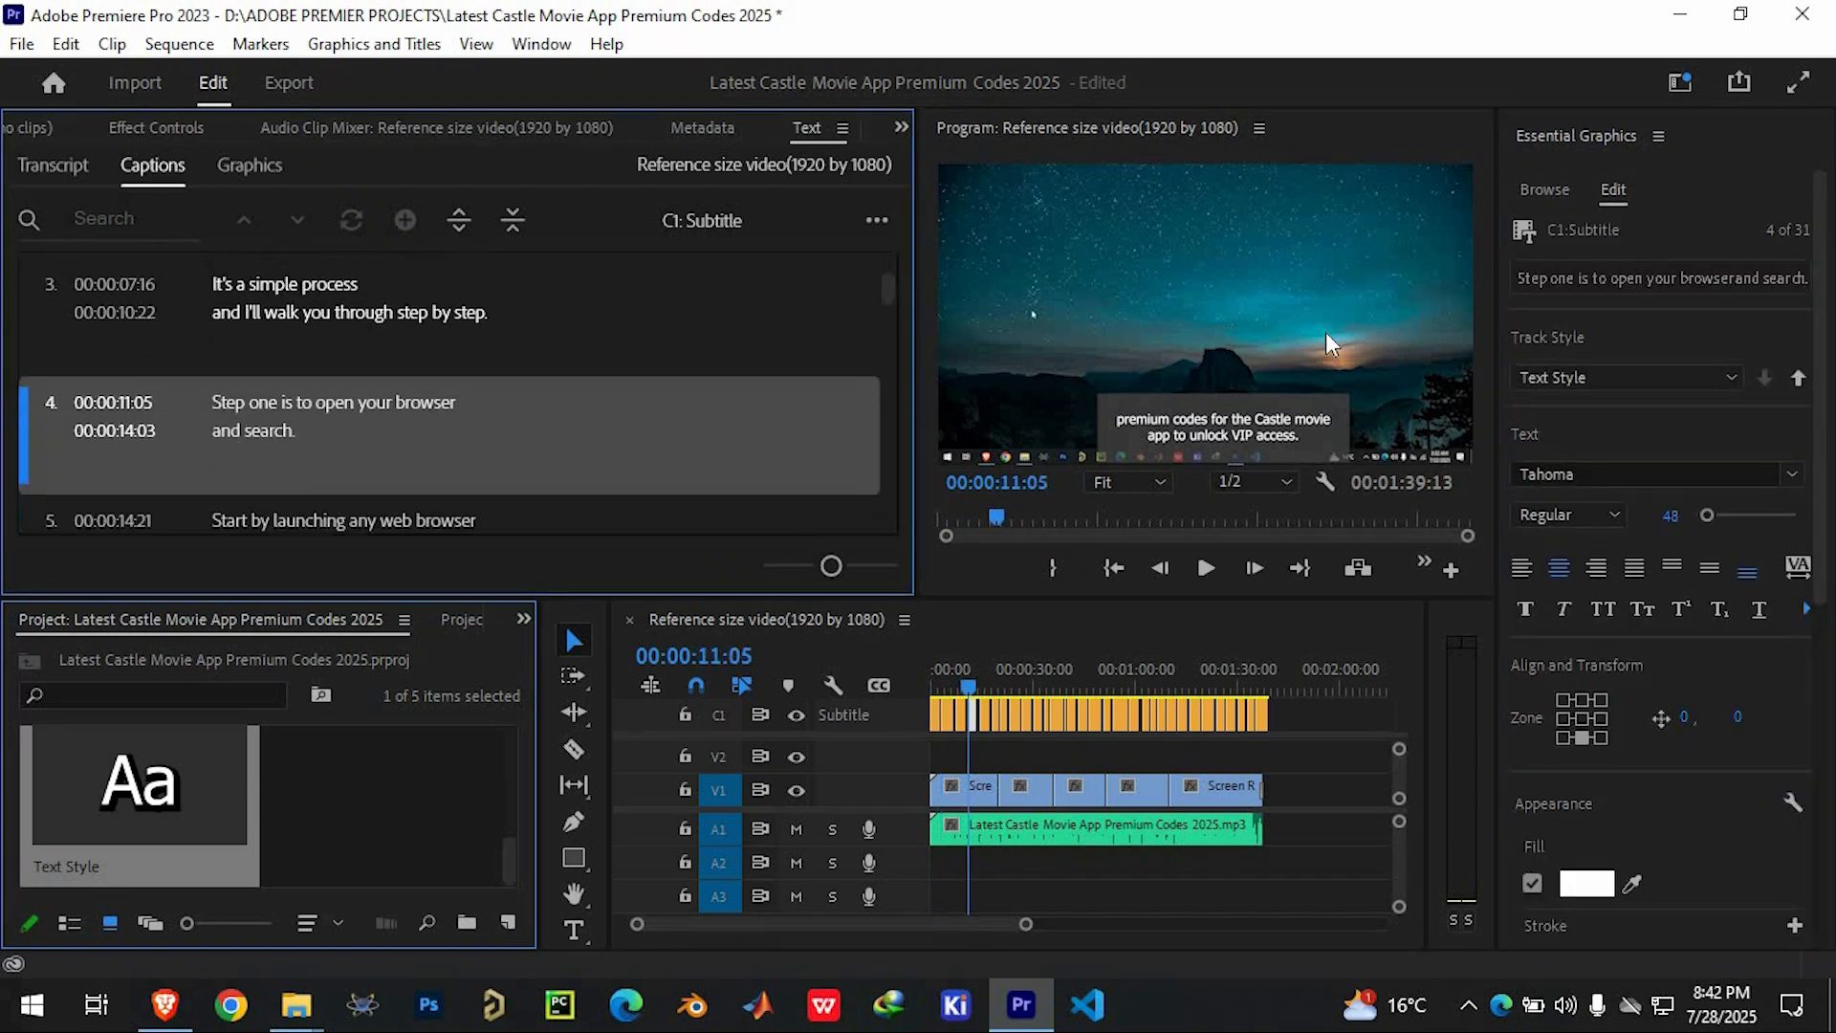
pyautogui.scroll(4, 331, 369)
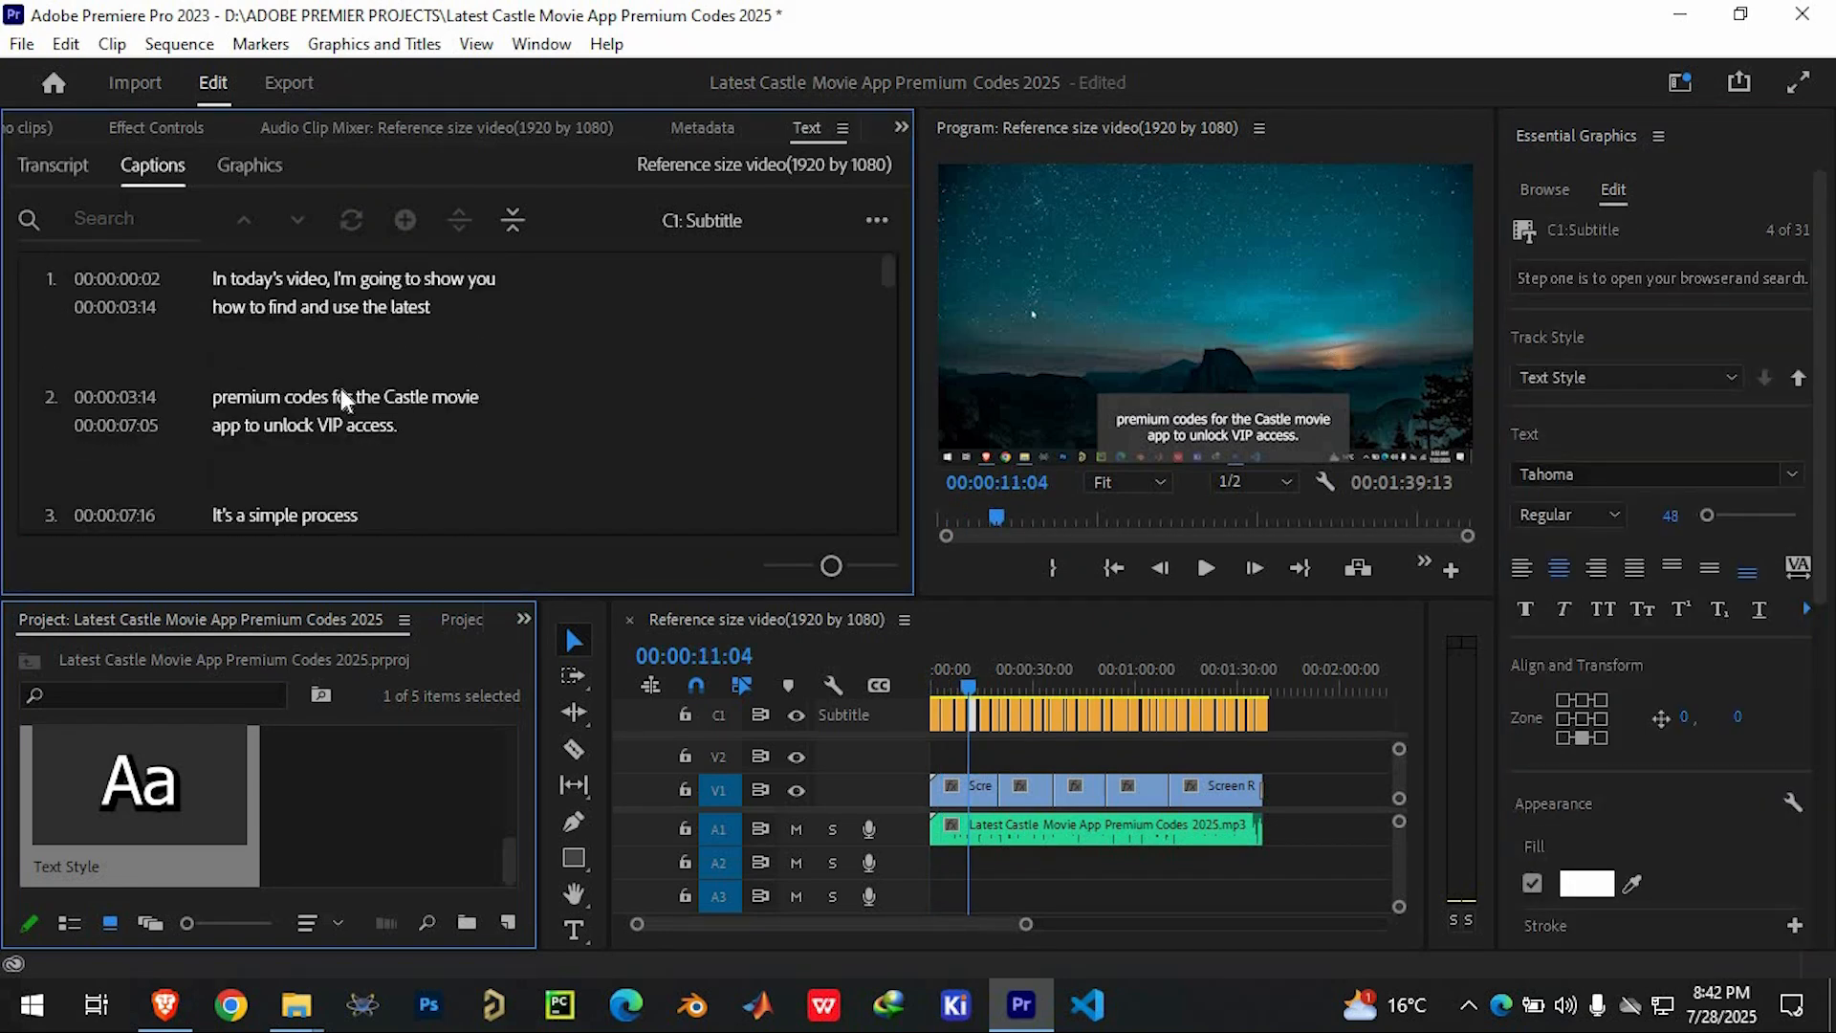
pyautogui.click(341, 388)
pyautogui.scroll(-4, 1700, 624)
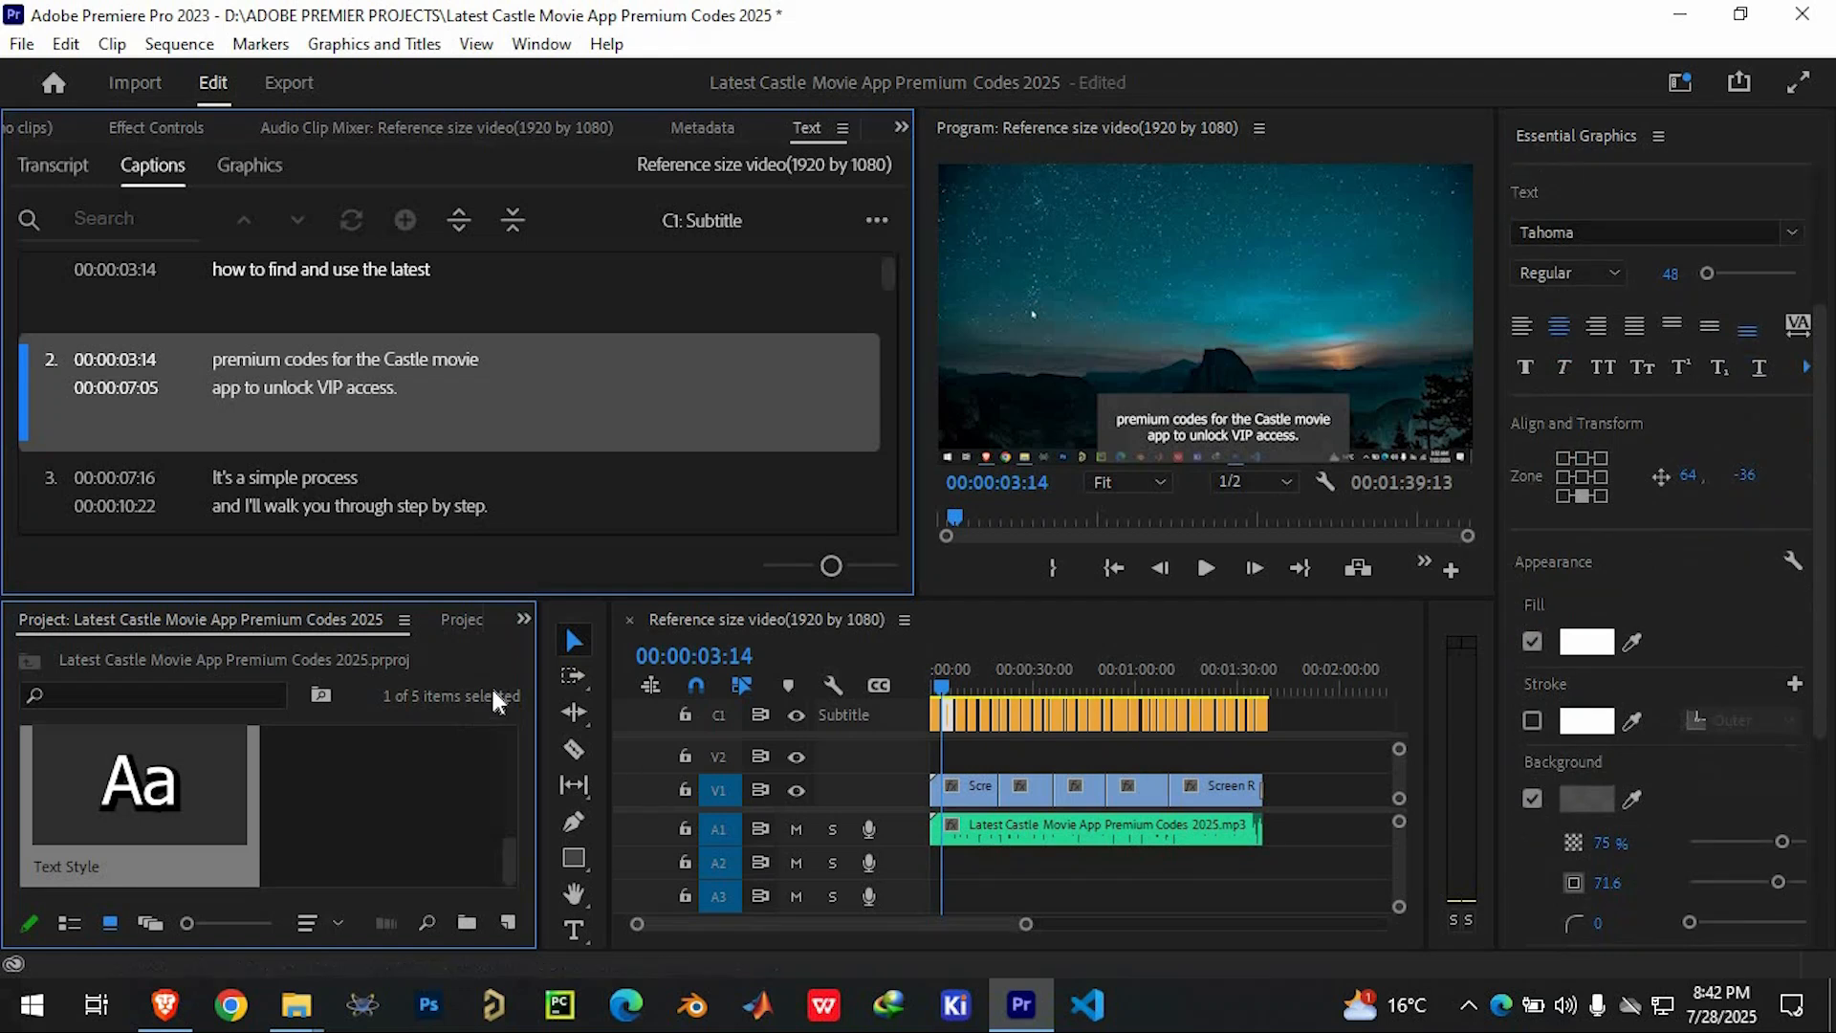
pyautogui.click(327, 508)
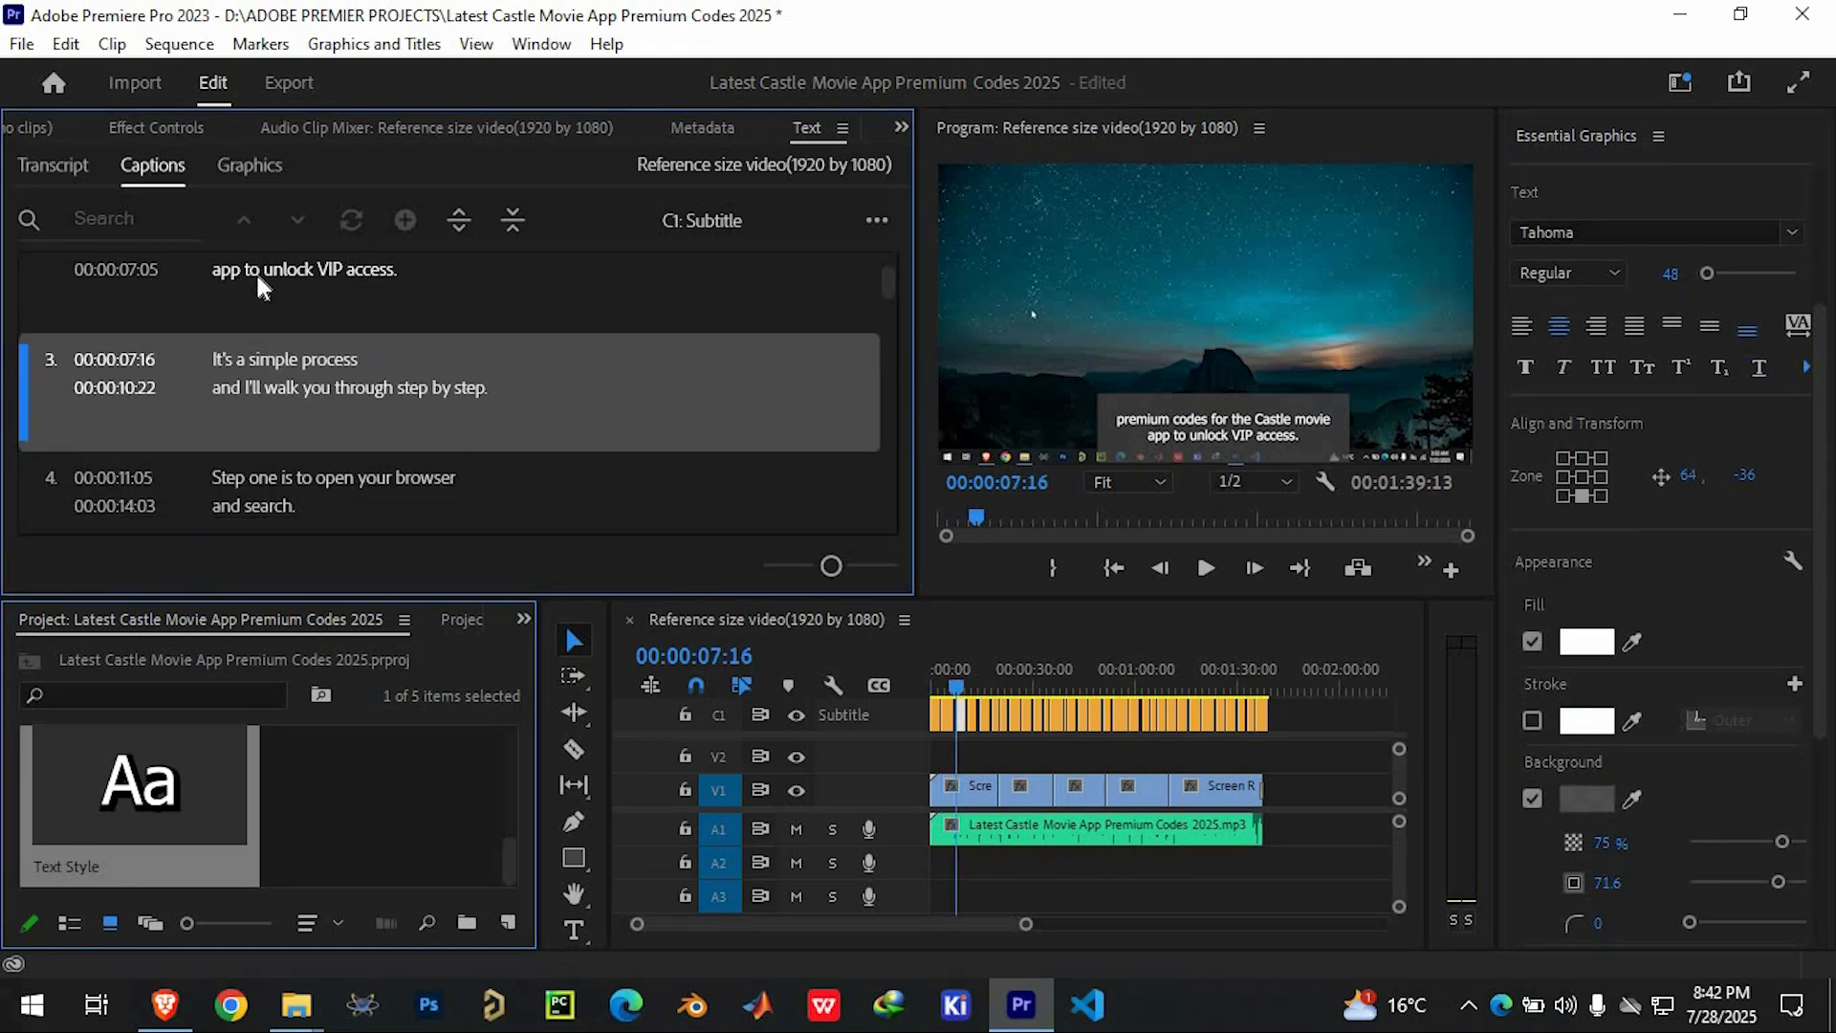
pyautogui.click(255, 271)
pyautogui.click(246, 171)
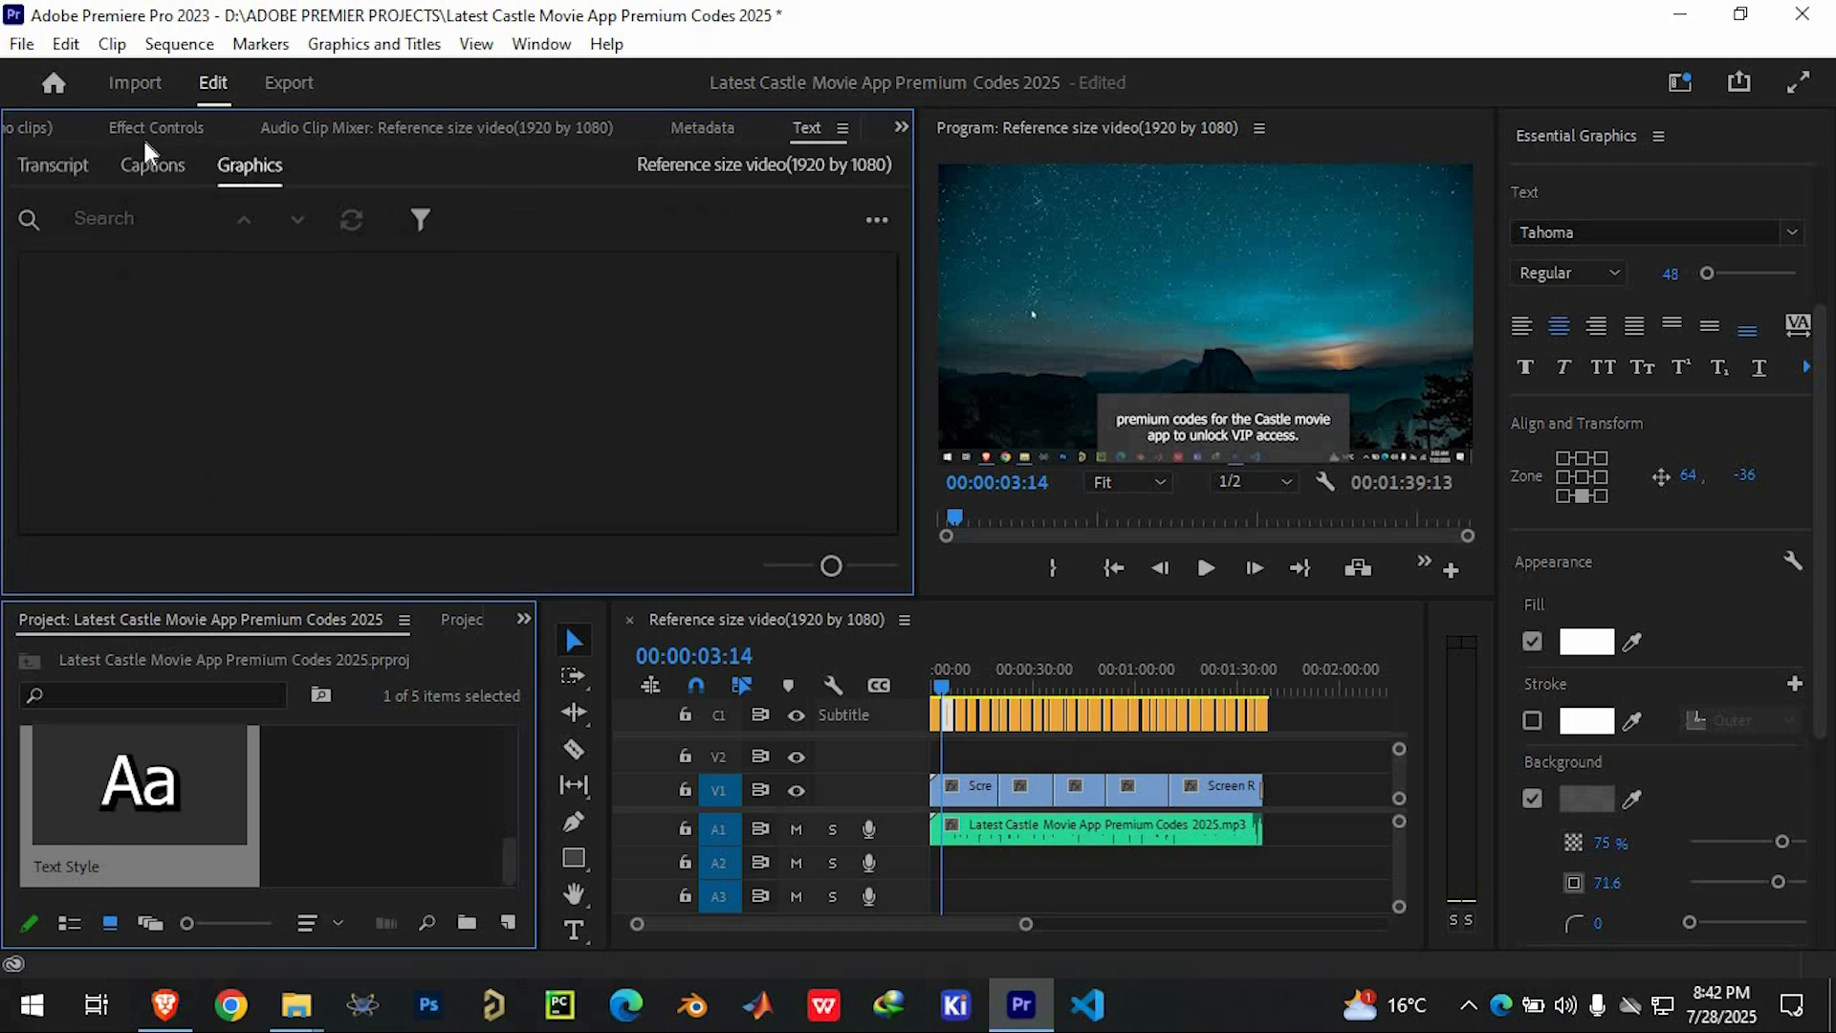
pyautogui.hotkey('shift', '5')
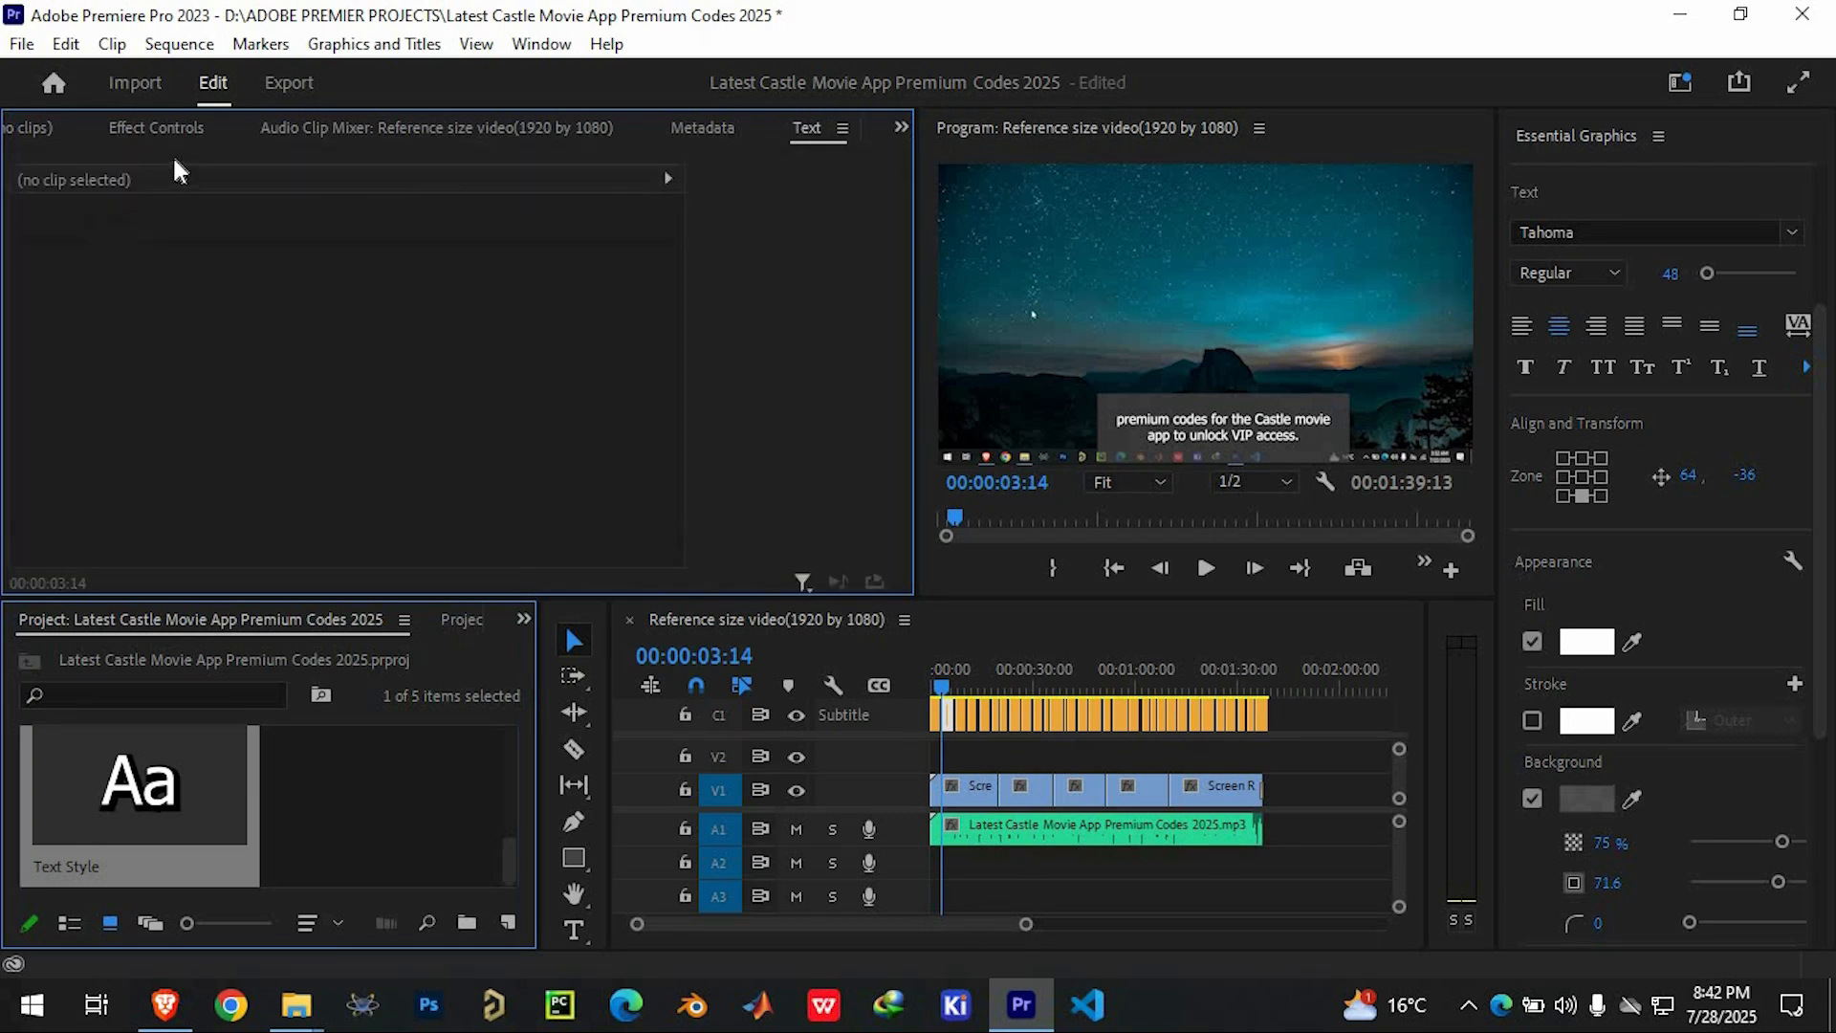
pyautogui.click(805, 130)
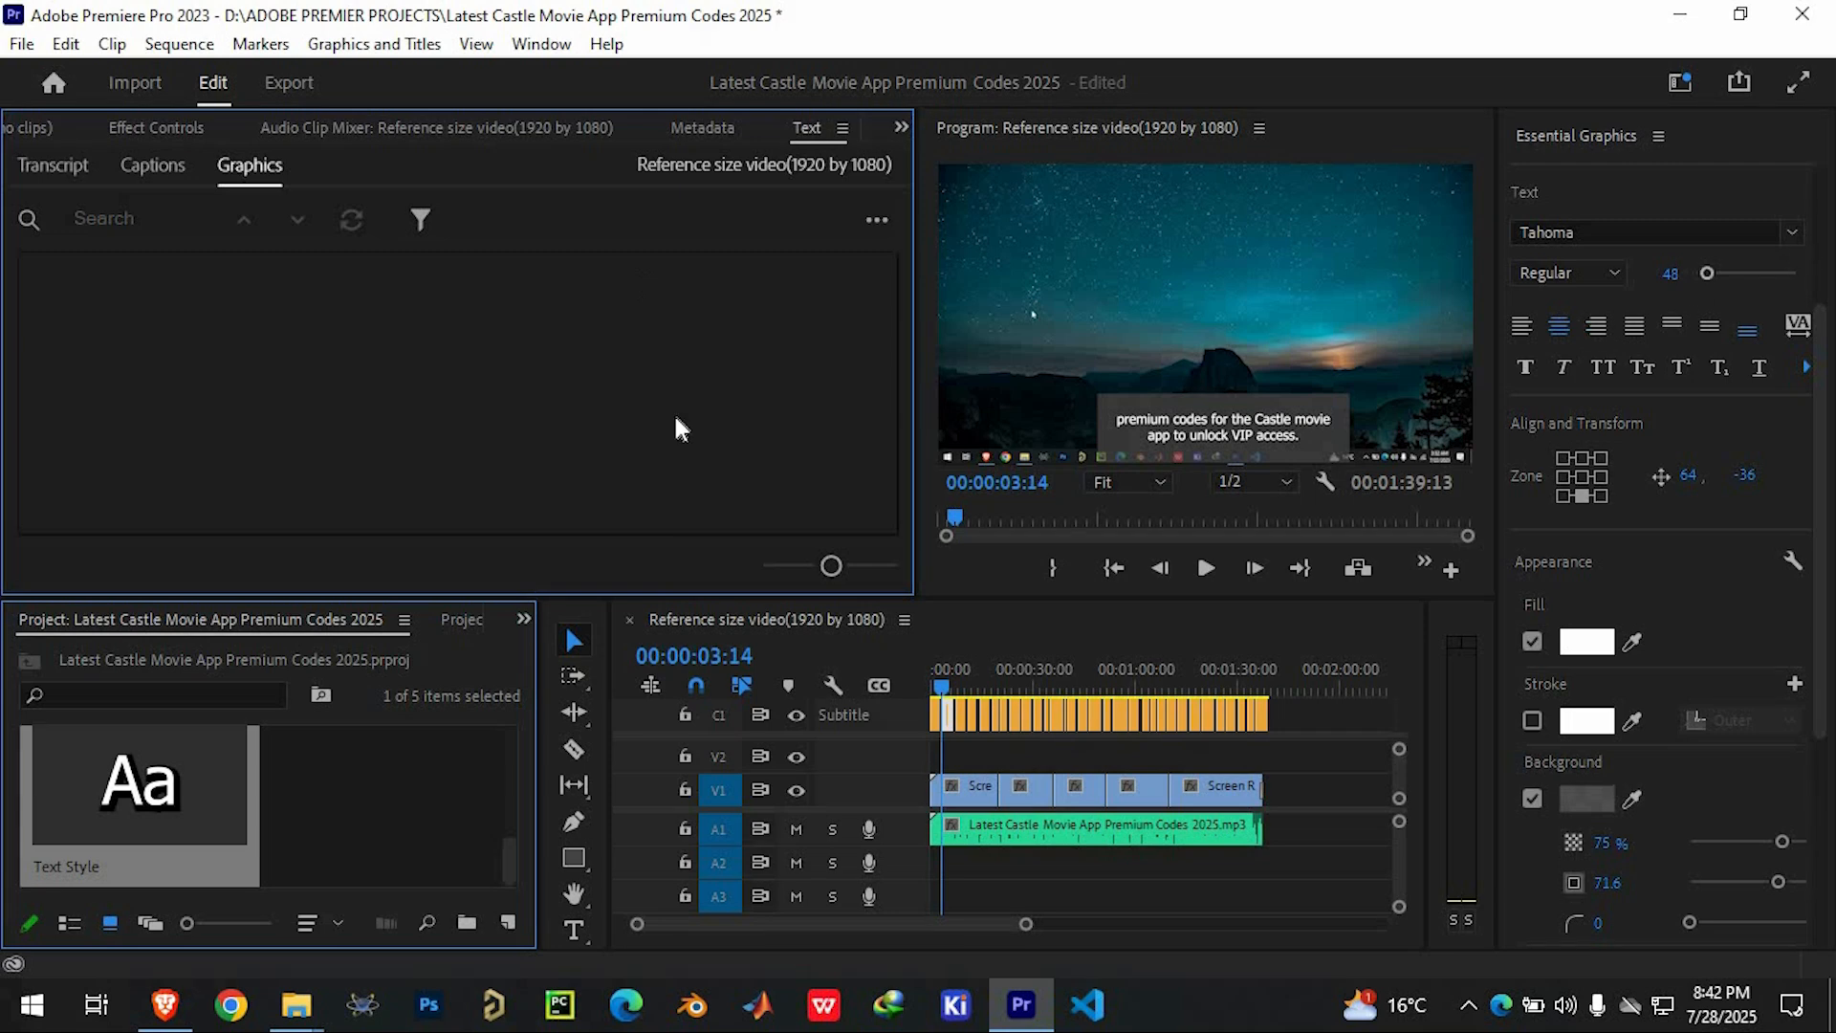
pyautogui.click(152, 167)
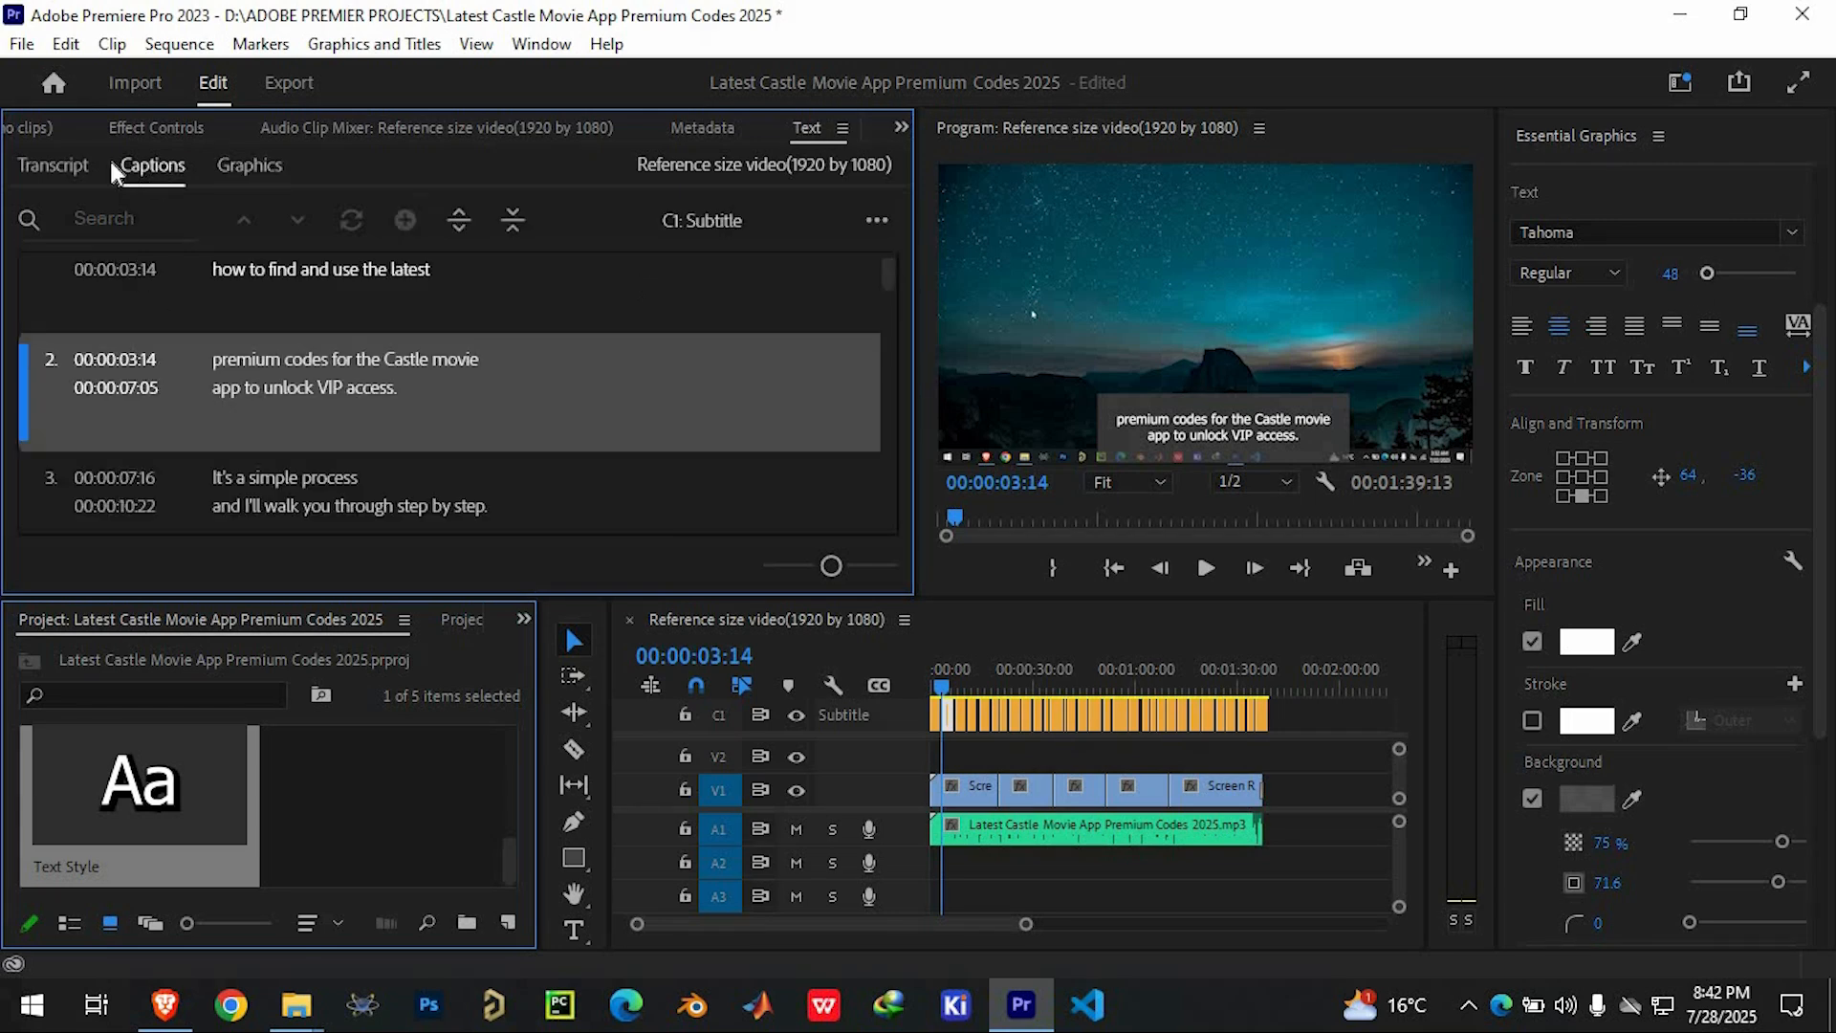
pyautogui.scroll(-3, 266, 488)
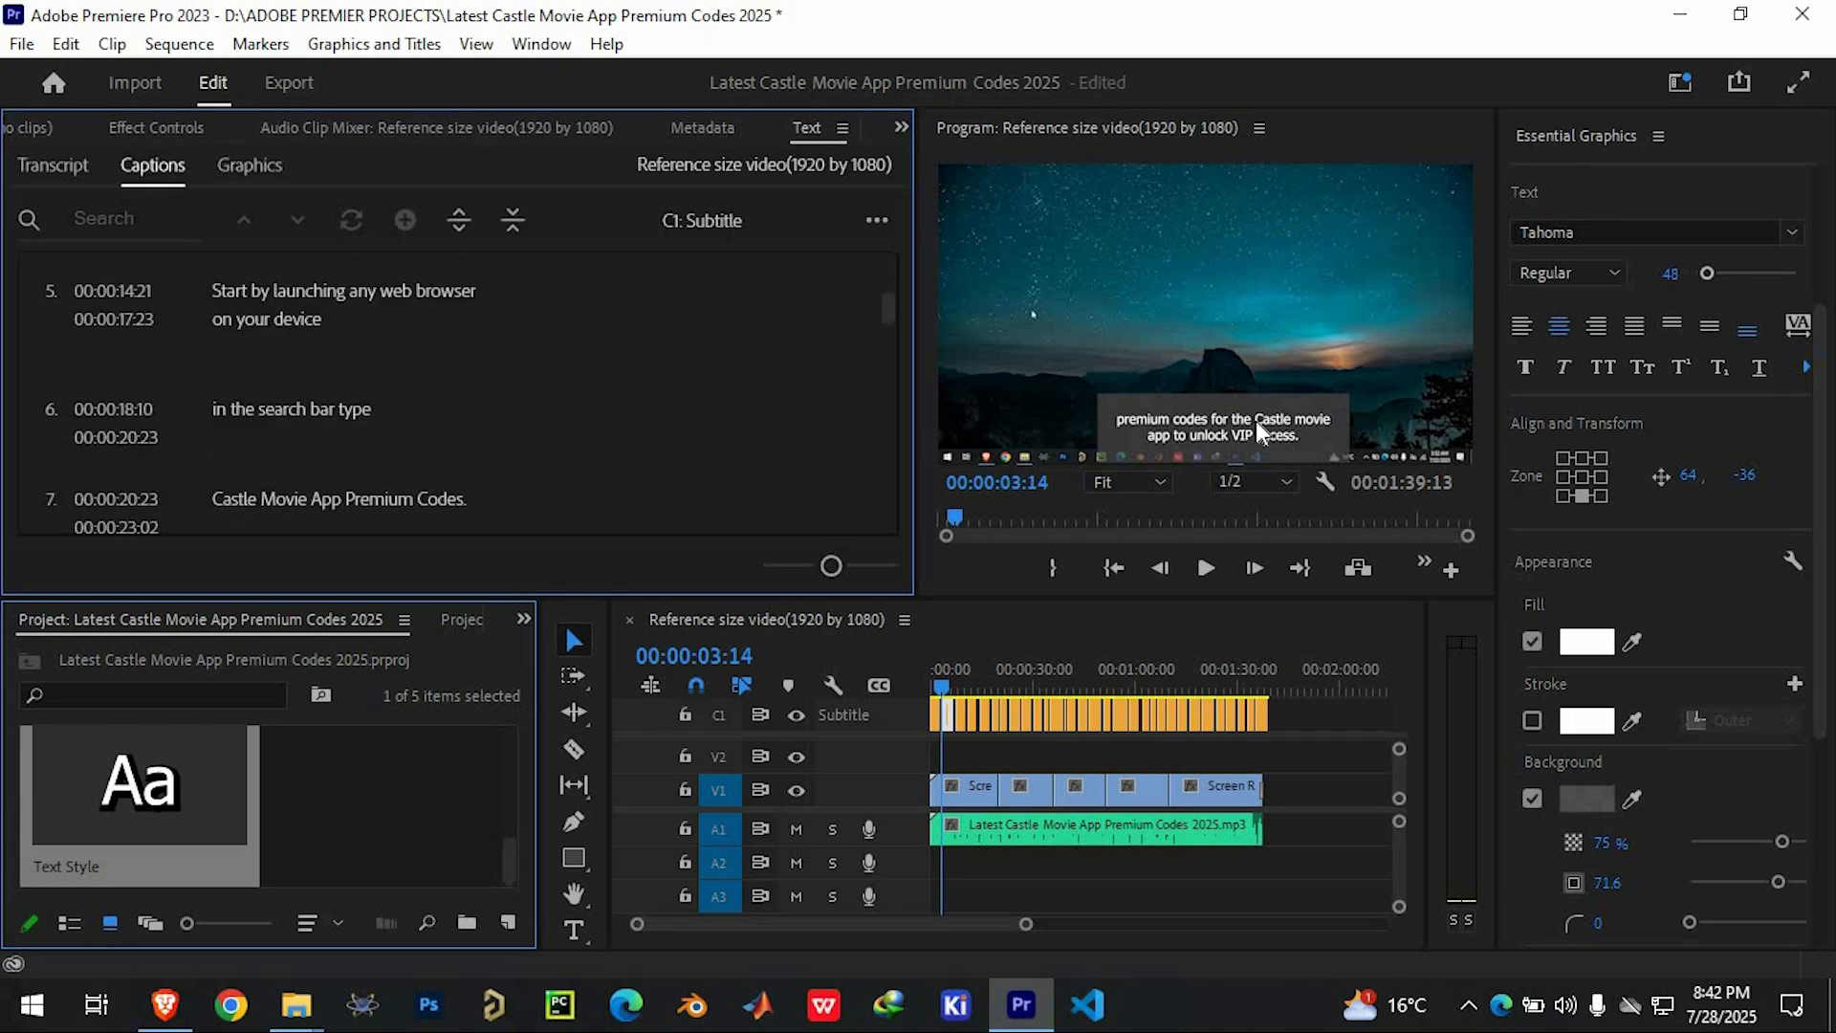